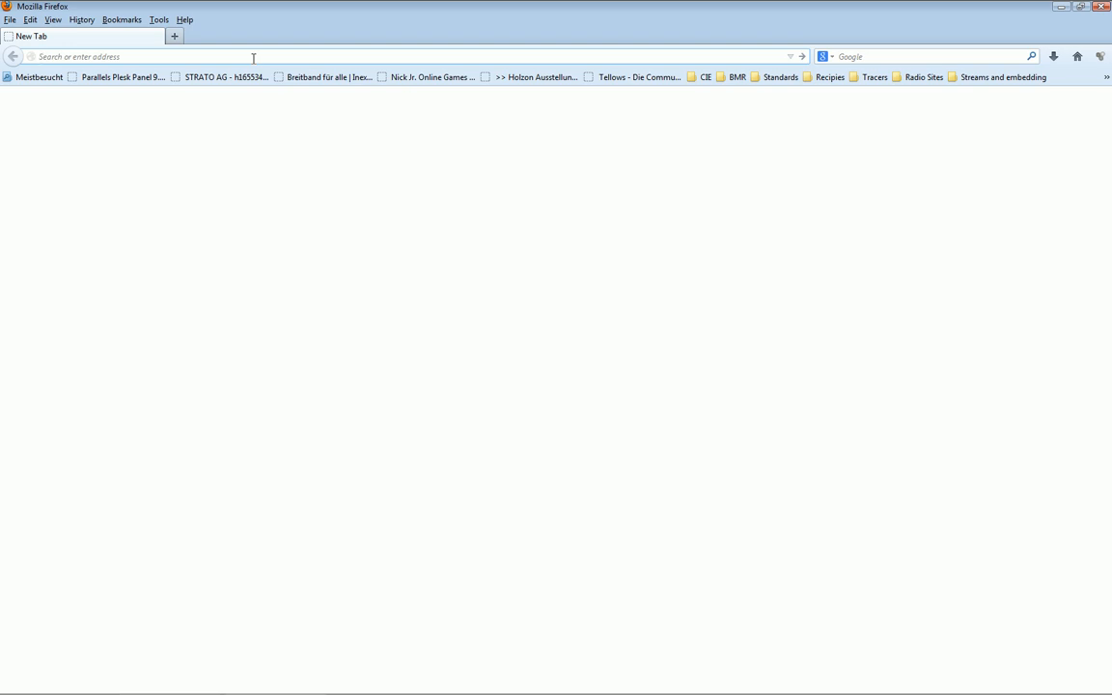
Browse lunarcaster.com to the LunarCaster downloads page and locate the v1.2 Alpha 4 release
{"action": "type", "text": "lunarcaster.com/"}
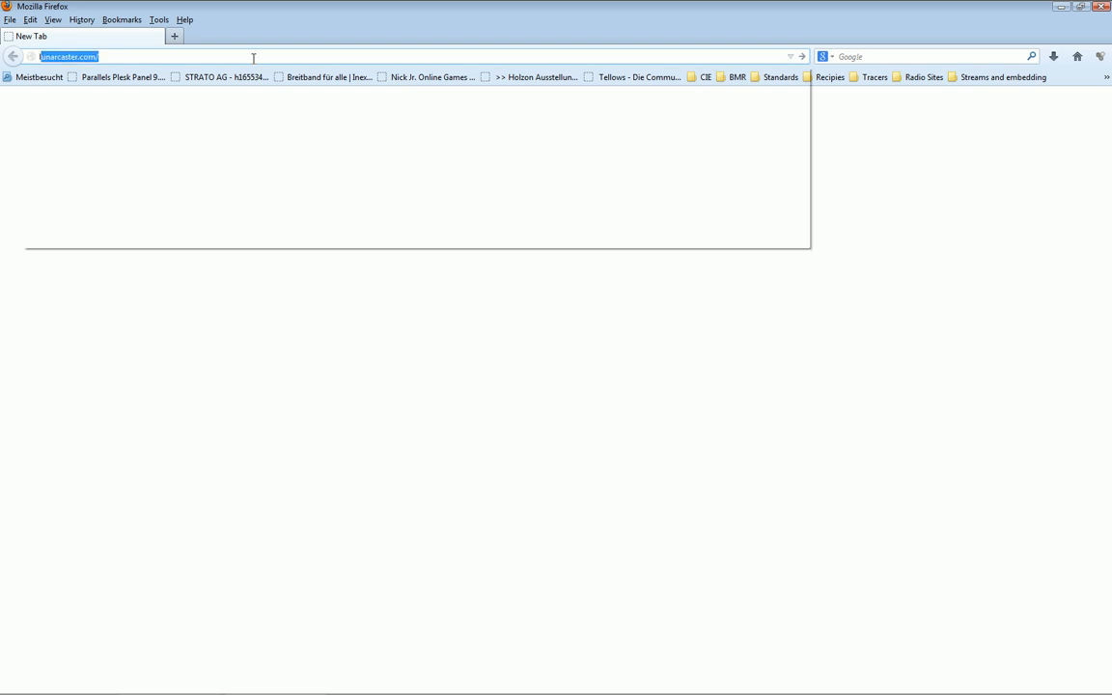
{"action": "key", "text": "Return"}
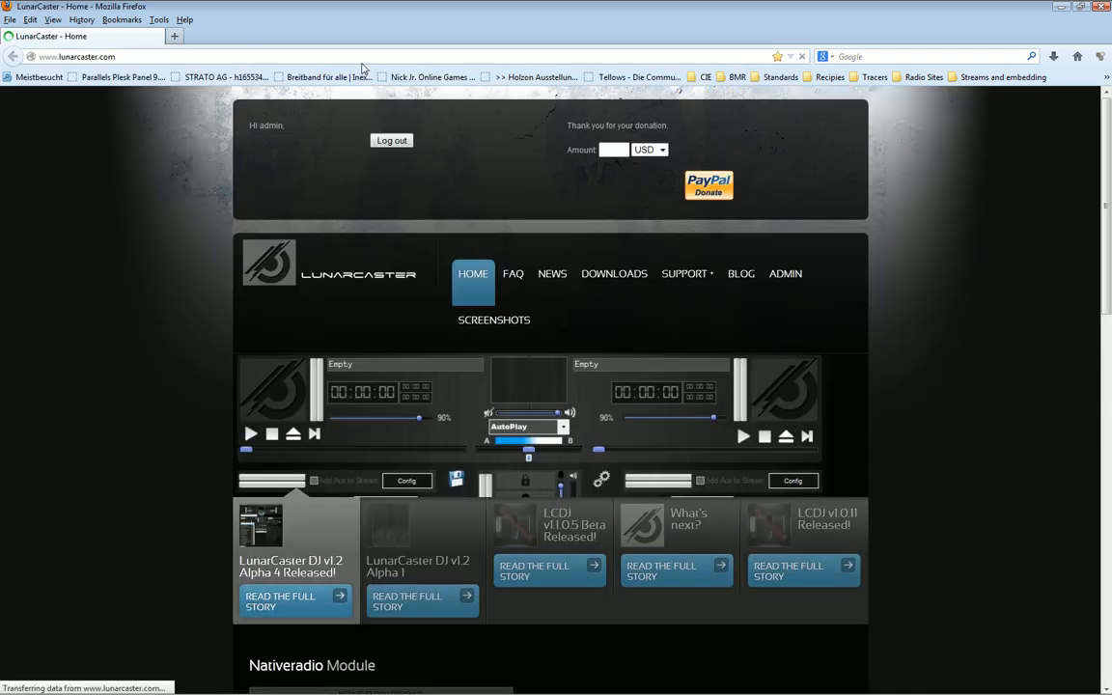
{"action": "left_click", "coordinate": [639, 274]}
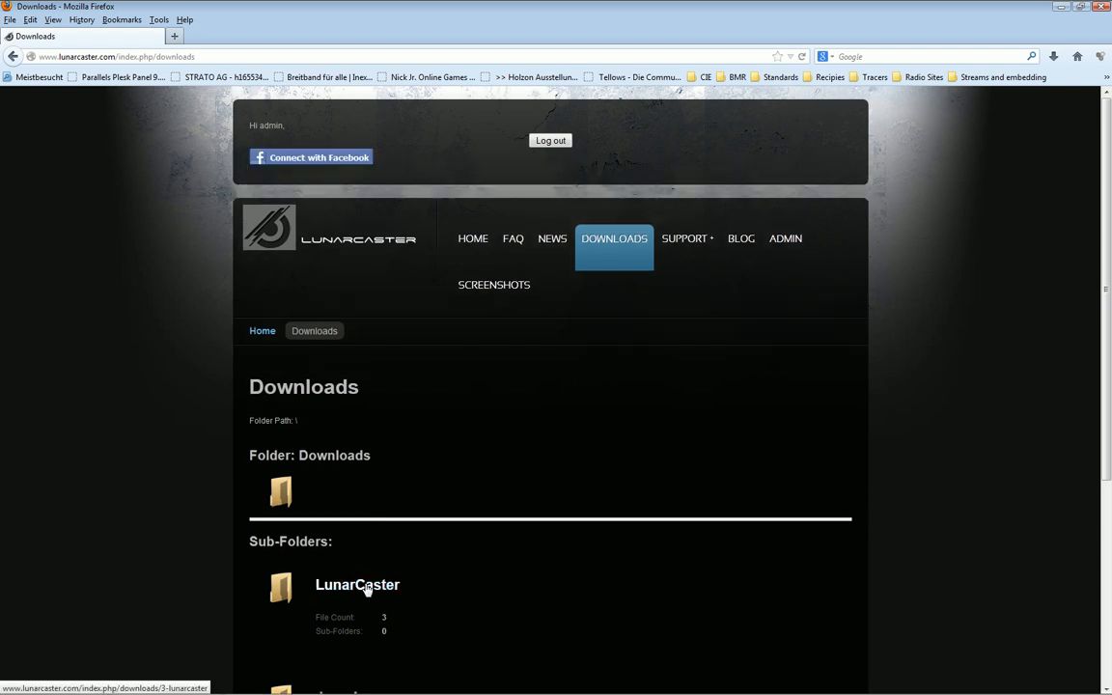
{"action": "left_click", "coordinate": [367, 588]}
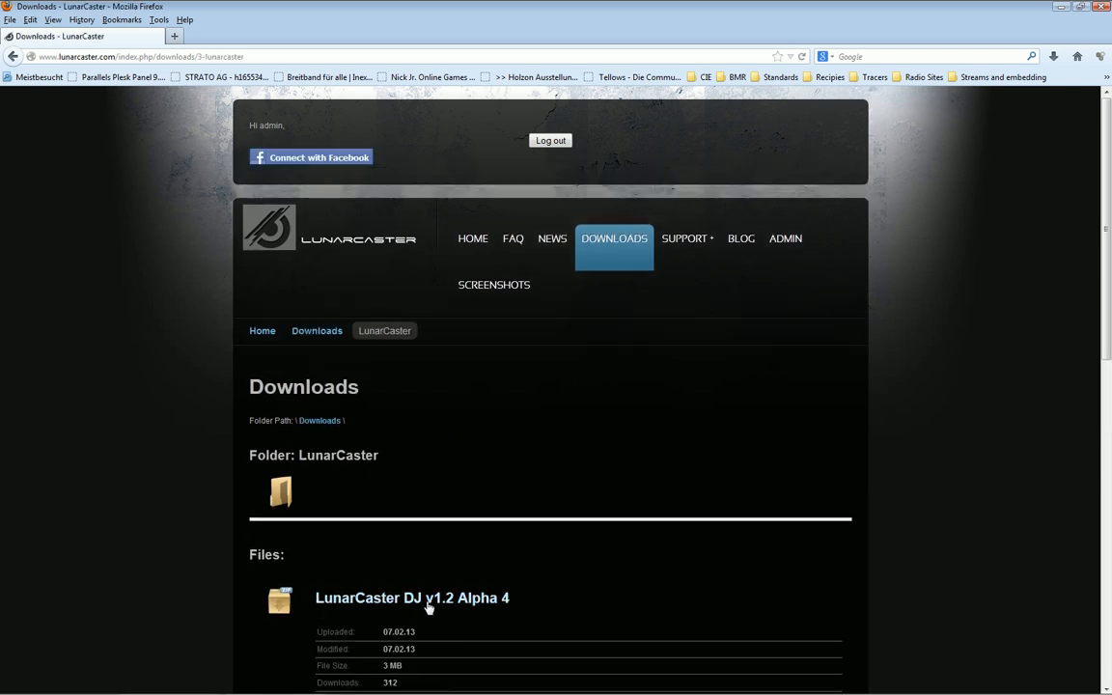
{"action": "scroll", "coordinate": [454, 608], "scroll_direction": "down", "scroll_amount": 4}
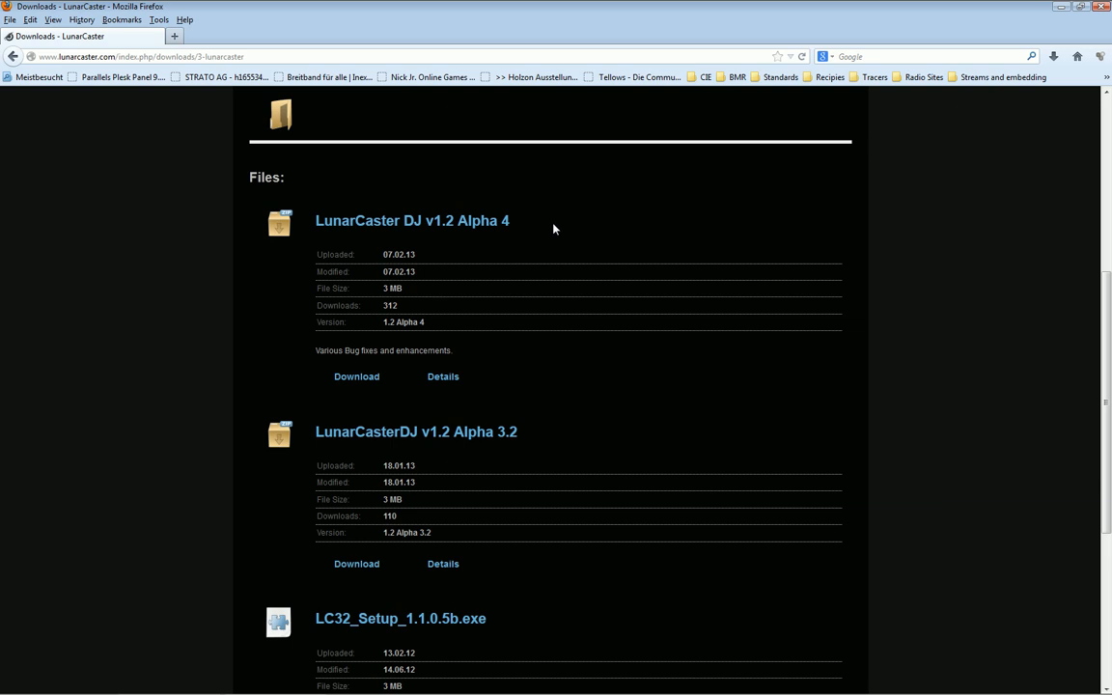
{"action": "left_click_drag", "start_coordinate": [553, 226], "coordinate": [285, 221]}
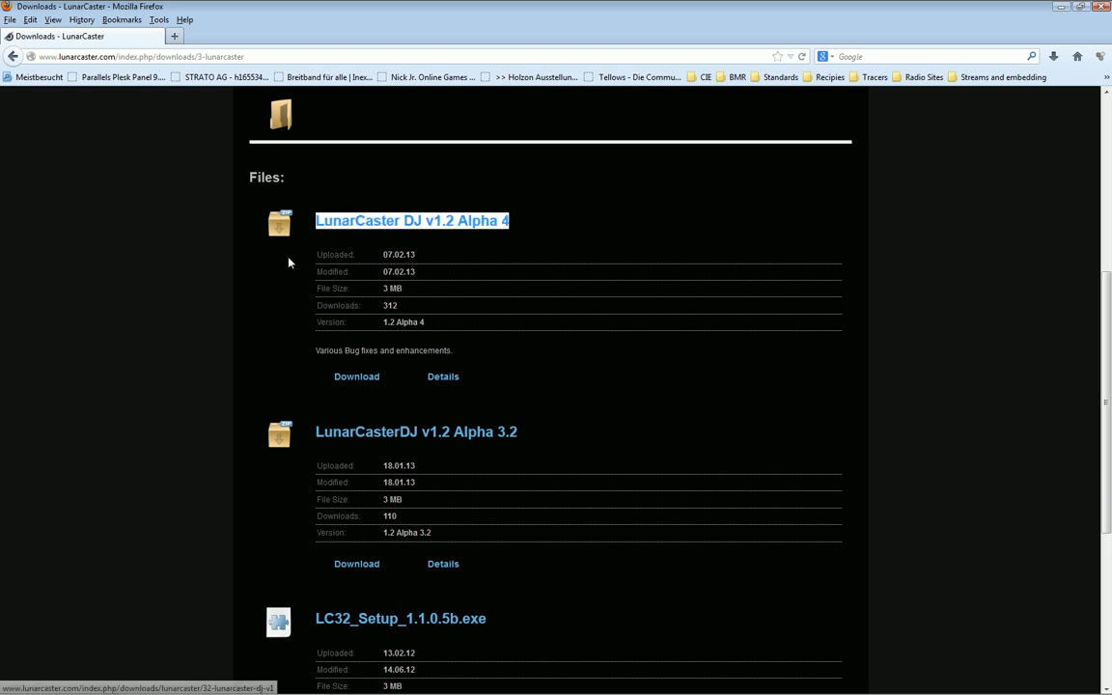
{"action": "left_click", "coordinate": [598, 226]}
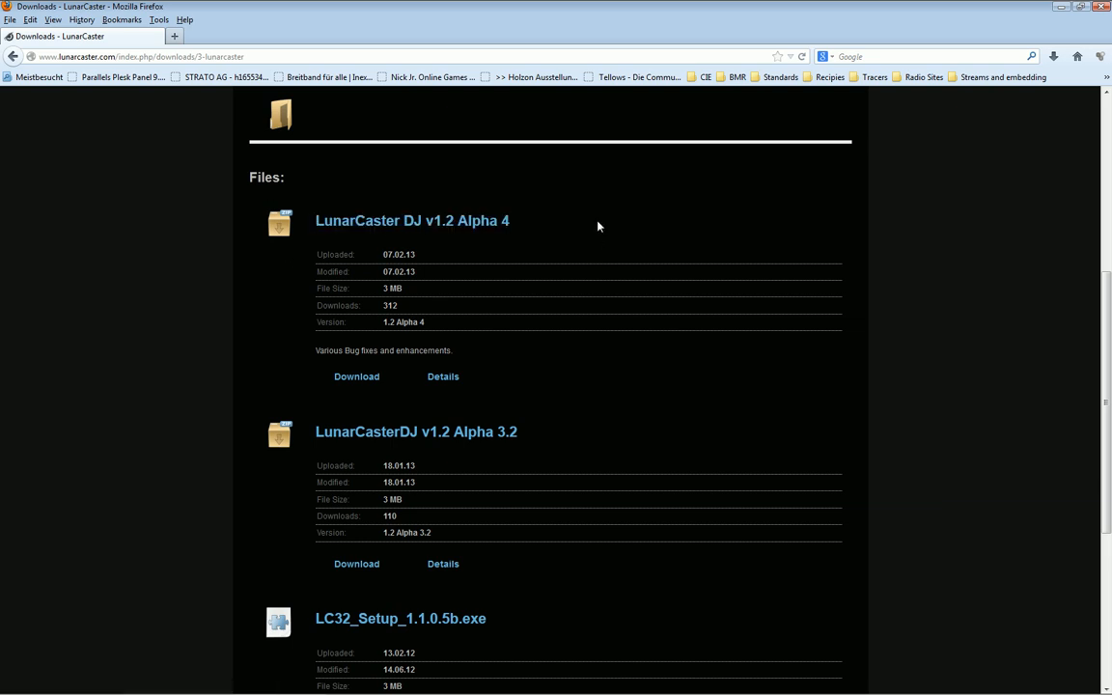
Download LunarCasterDJ_1_2_a4.zip and open it in Explorer from Firefox's downloads list
{"action": "left_click", "coordinate": [361, 384]}
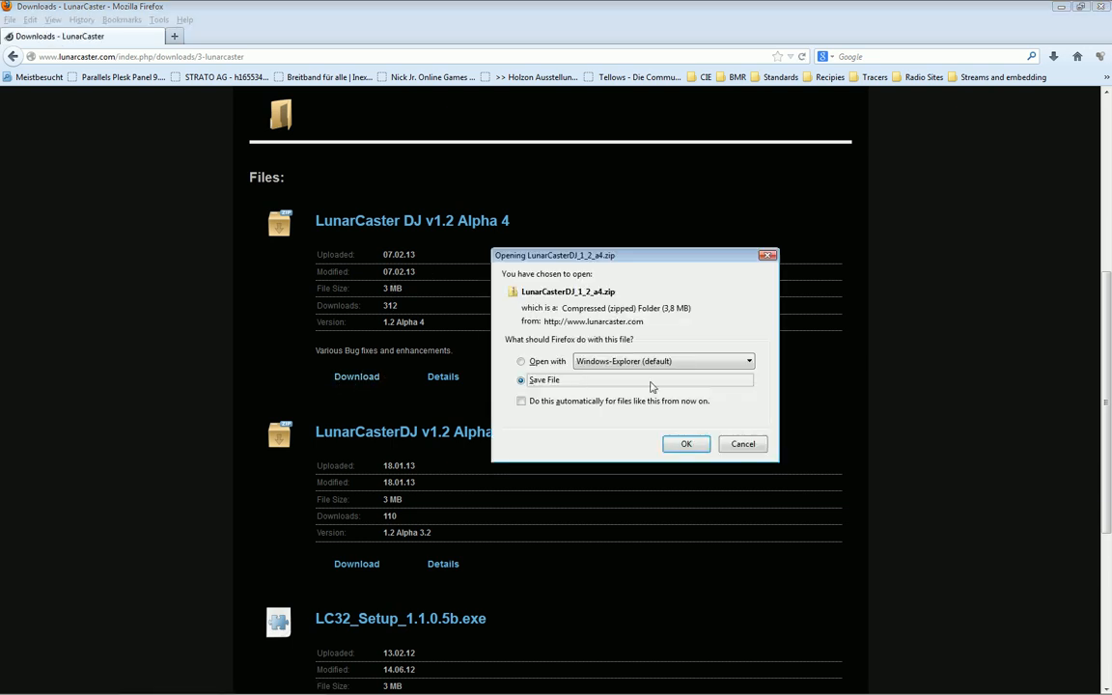
{"action": "left_click", "coordinate": [686, 445]}
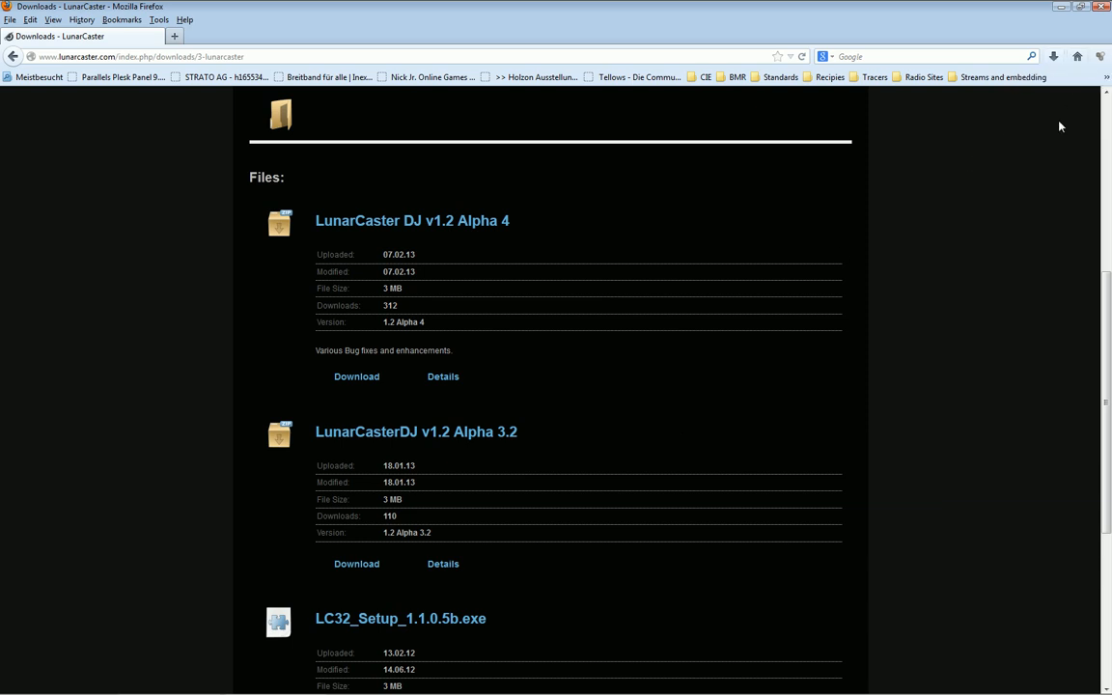
{"action": "left_click", "coordinate": [1053, 57]}
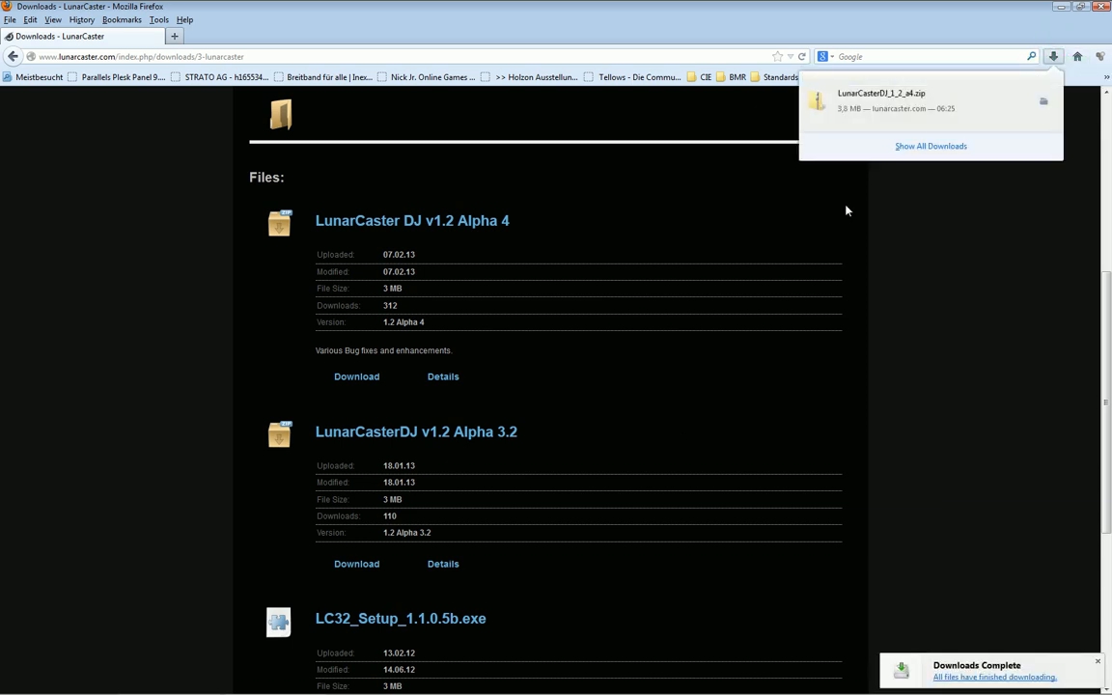
{"action": "left_click", "coordinate": [856, 99]}
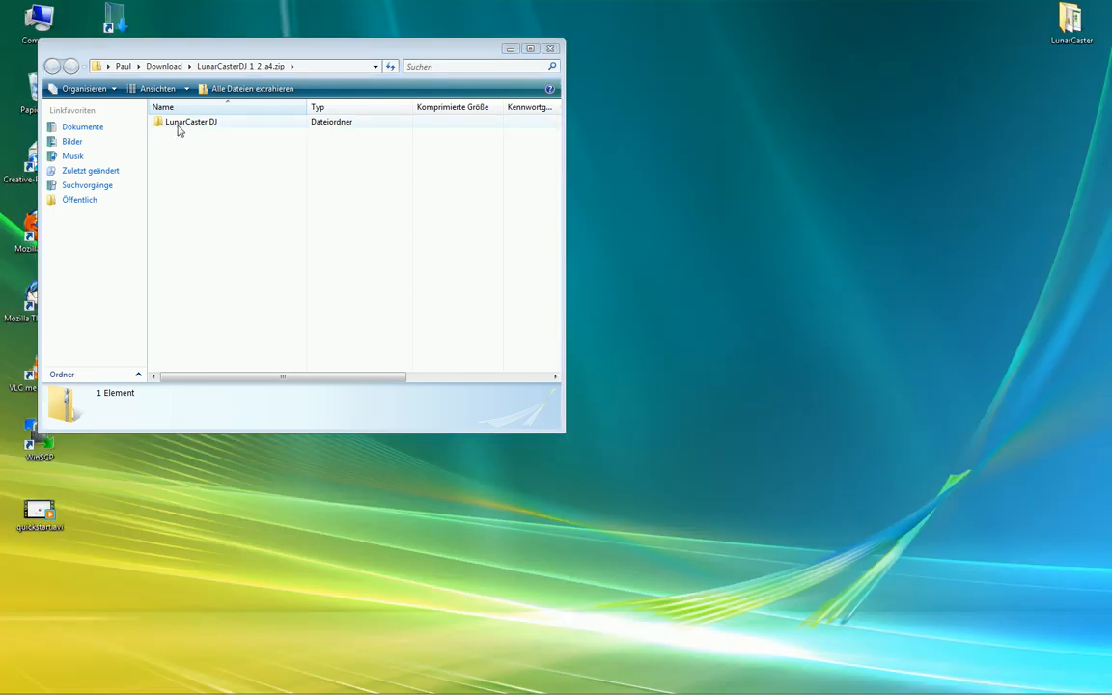
Copy the LunarCaster DJ folder from the zip onto the desktop and close the zip window
{"action": "left_click_drag", "start_coordinate": [179, 125], "coordinate": [890, 130]}
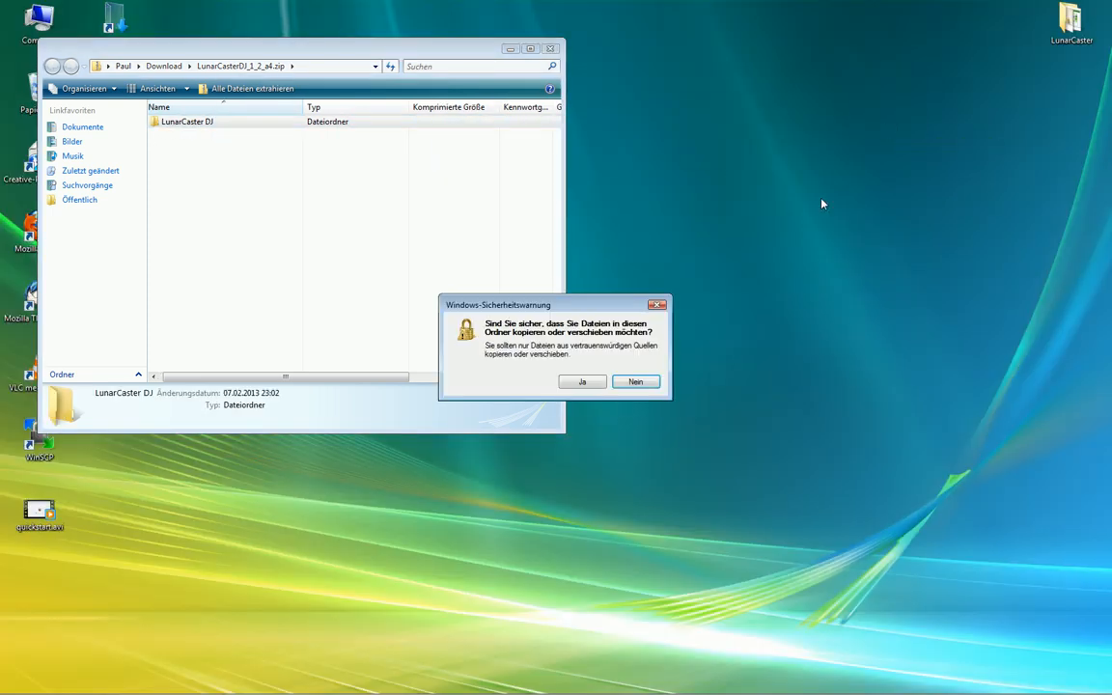
{"action": "left_click", "coordinate": [583, 382]}
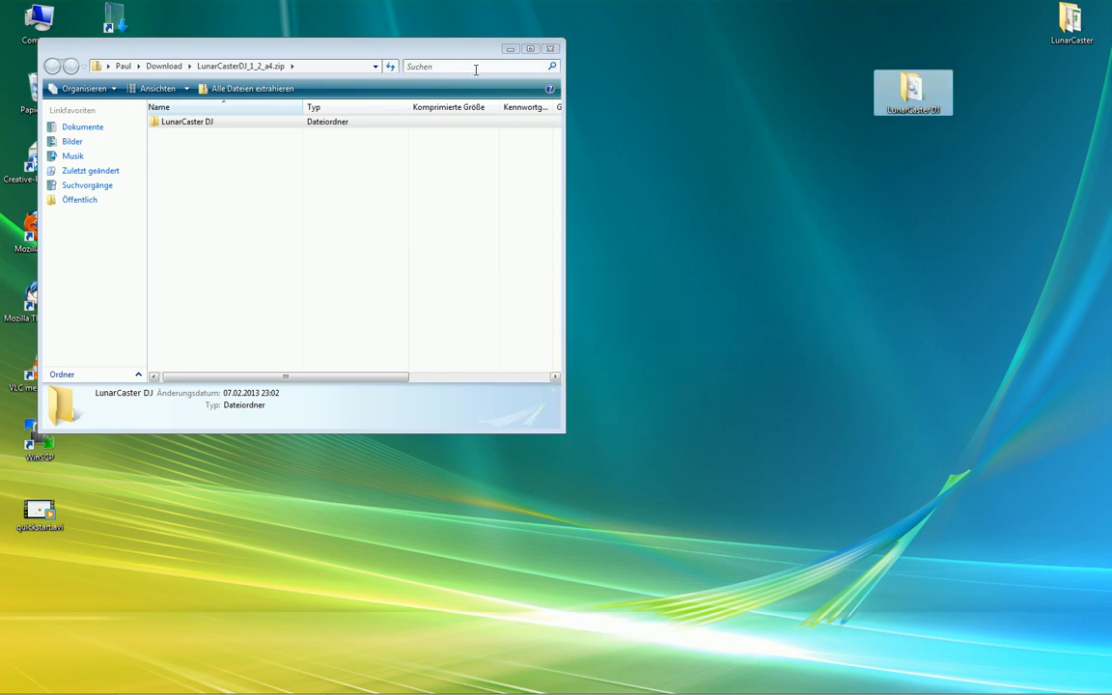
{"action": "left_click", "coordinate": [551, 49]}
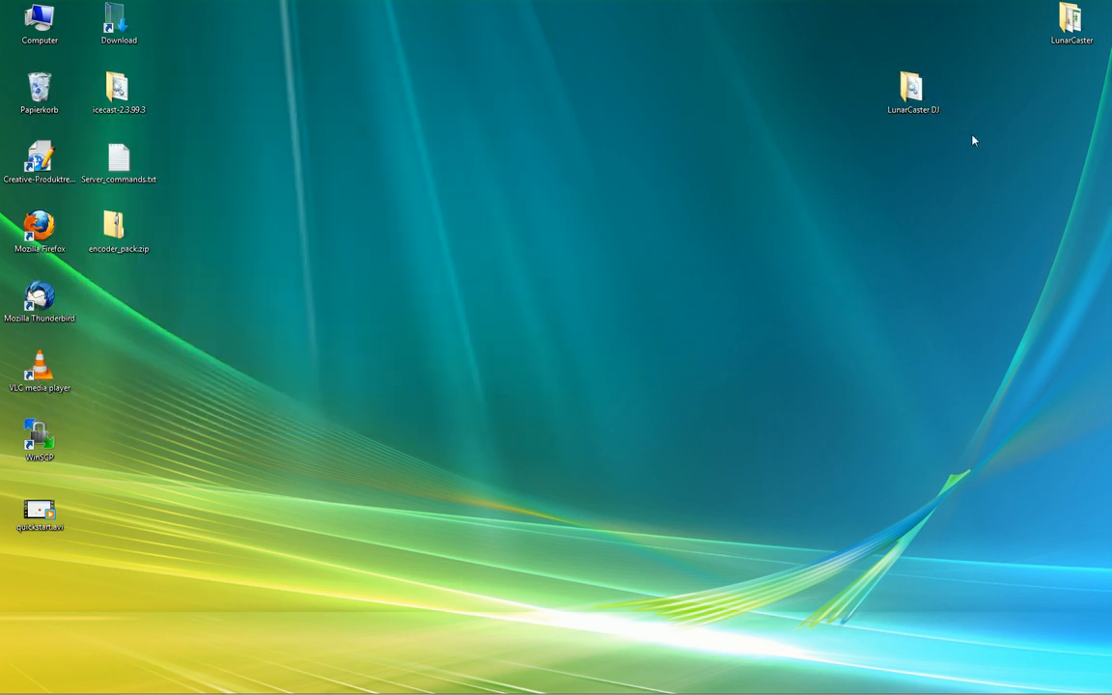
Run LunarCaster.exe from the desktop LunarCaster DJ folder, allowing the unverified program
{"action": "double_click", "coordinate": [913, 93]}
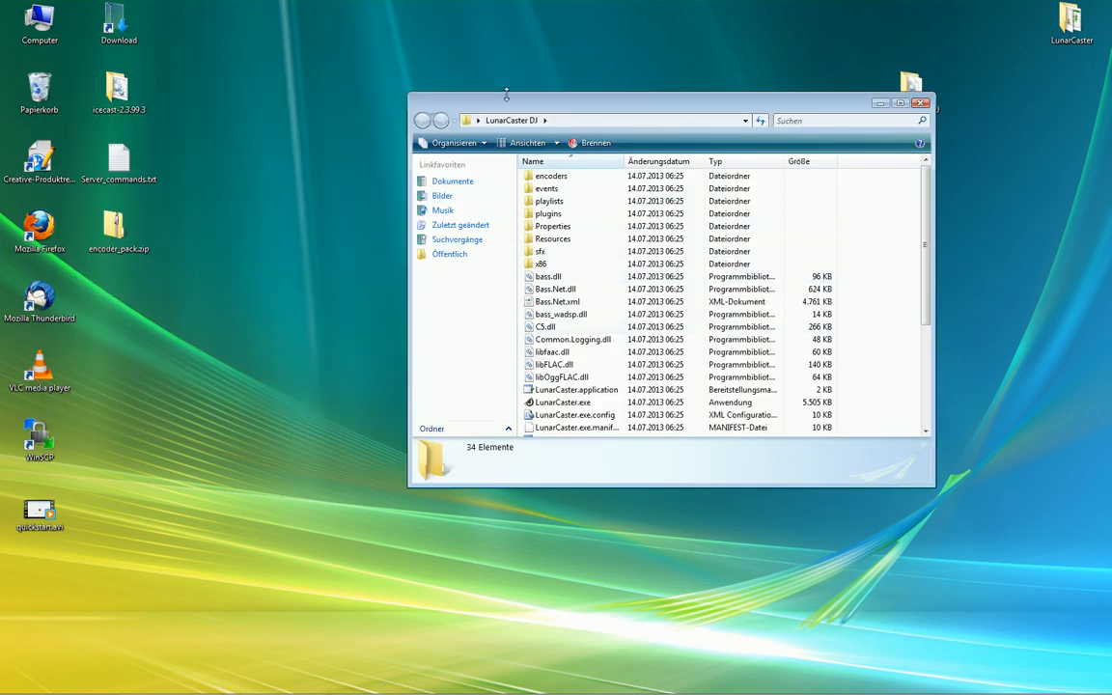
{"action": "left_click", "coordinate": [564, 403]}
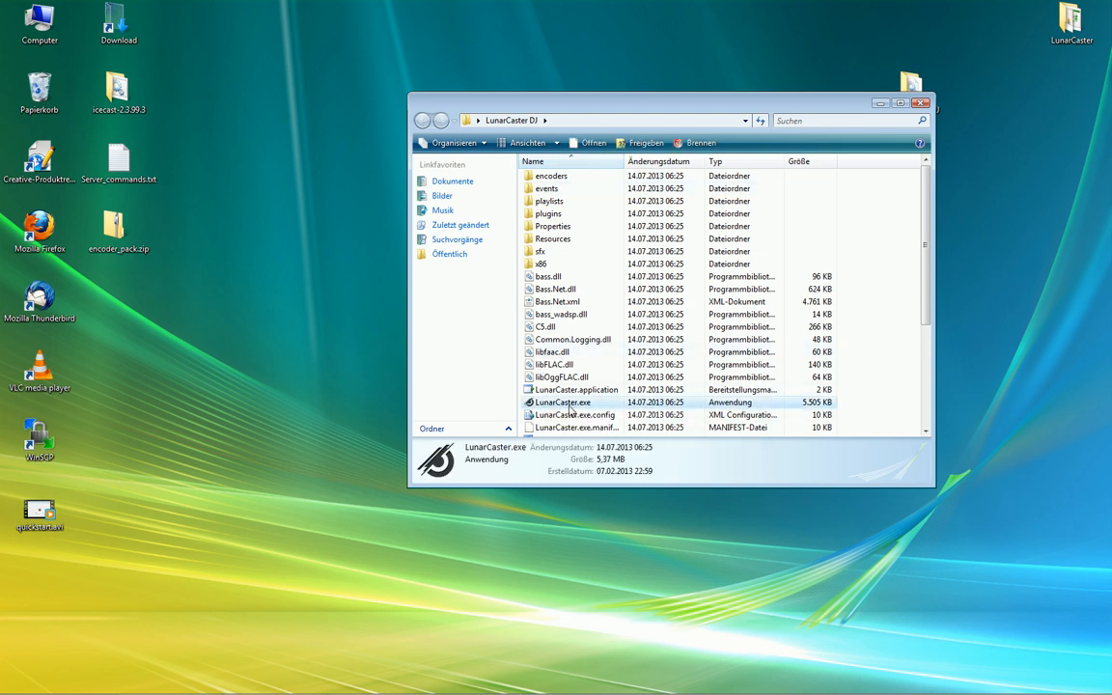
{"action": "left_click", "coordinate": [569, 408]}
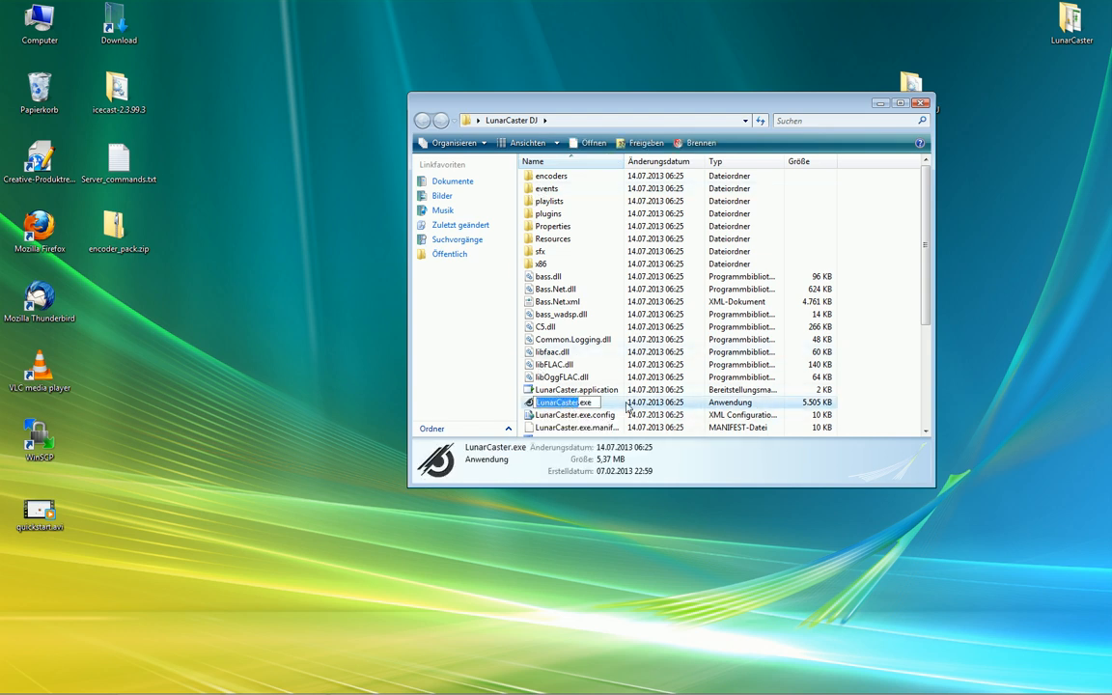
{"action": "key", "text": "Escape"}
{"action": "double_click", "coordinate": [578, 405]}
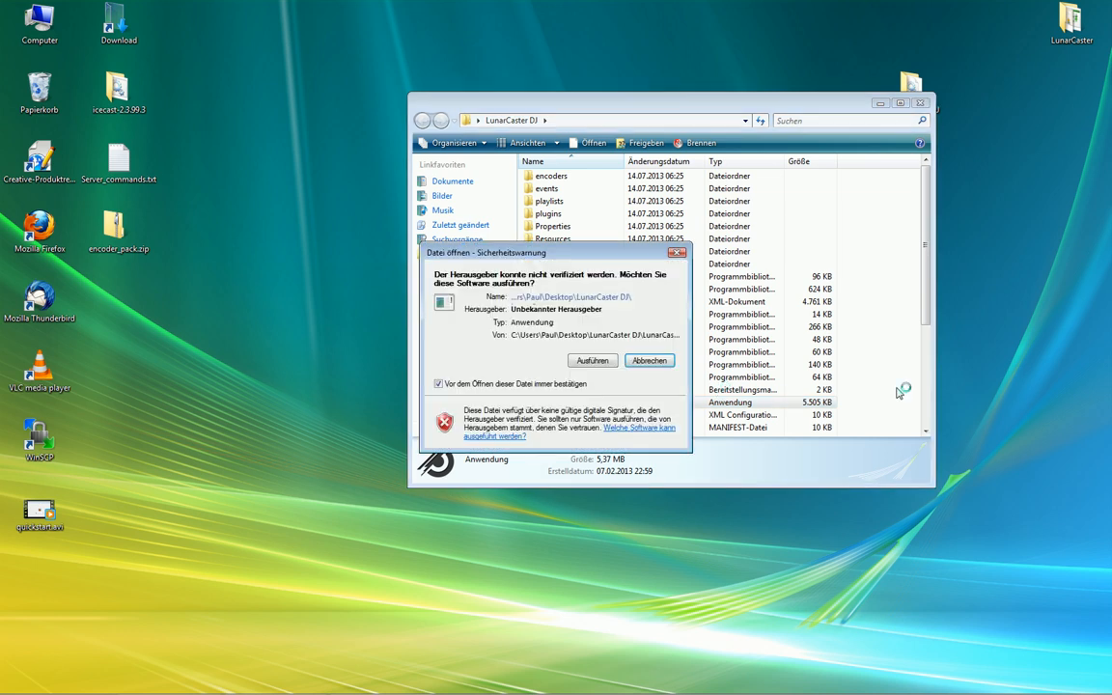
{"action": "left_click", "coordinate": [593, 361]}
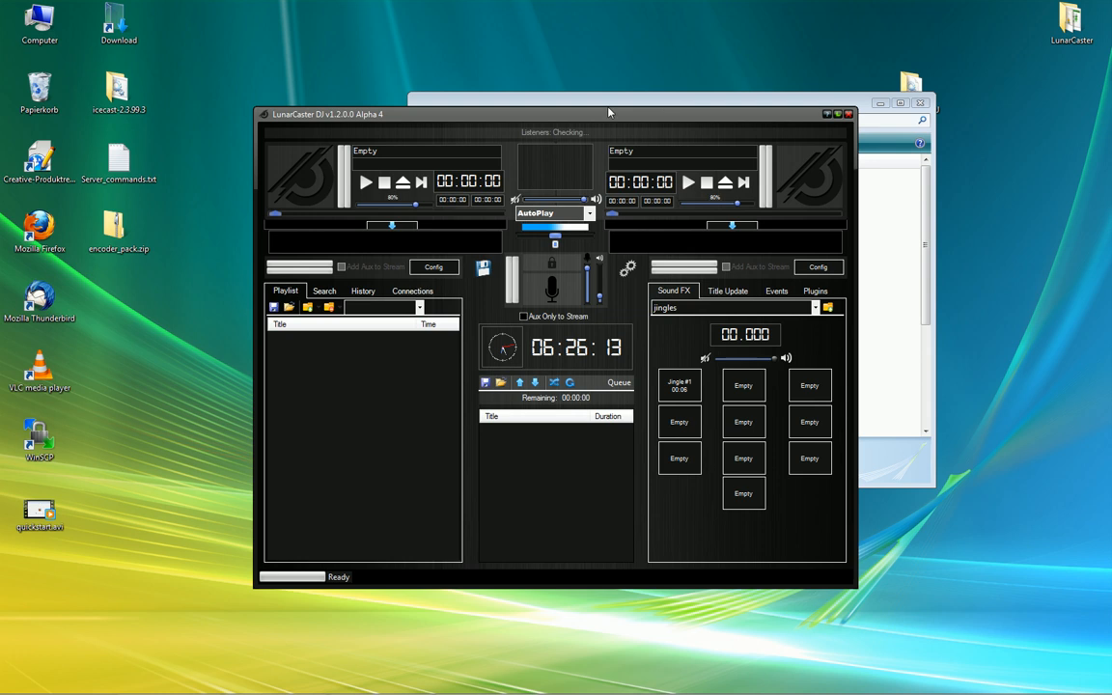
Save the audio settings, keeping the High Definition microphone and the current speaker device
{"action": "left_click_drag", "start_coordinate": [554, 89], "coordinate": [583, 54]}
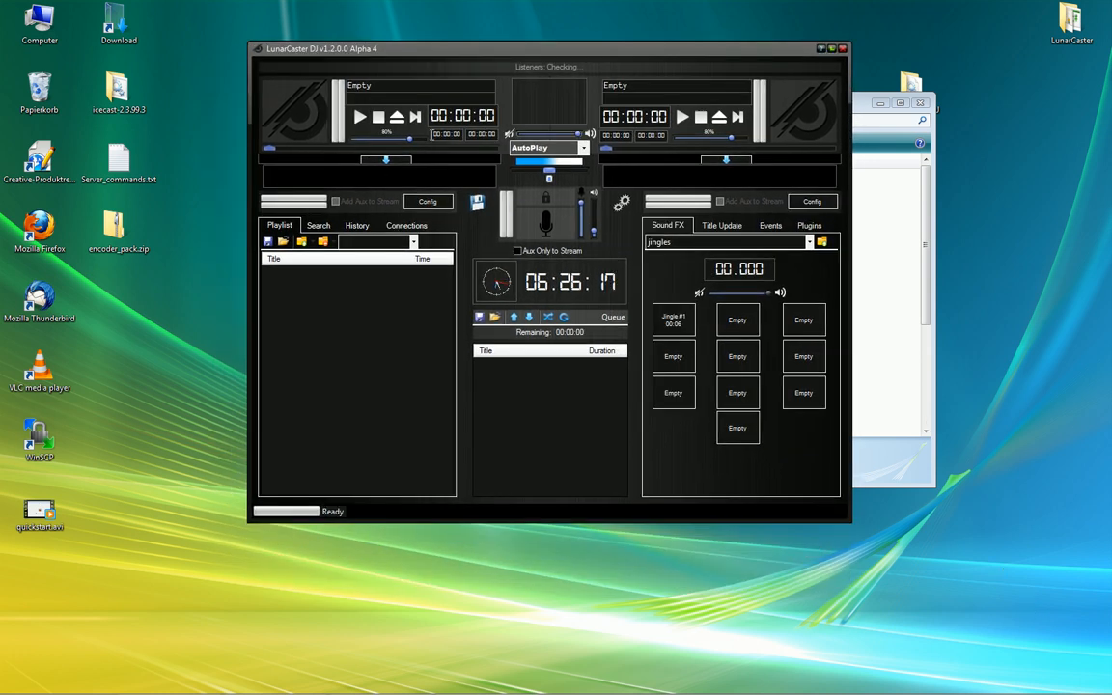
{"action": "left_click_drag", "start_coordinate": [575, 54], "coordinate": [563, 99]}
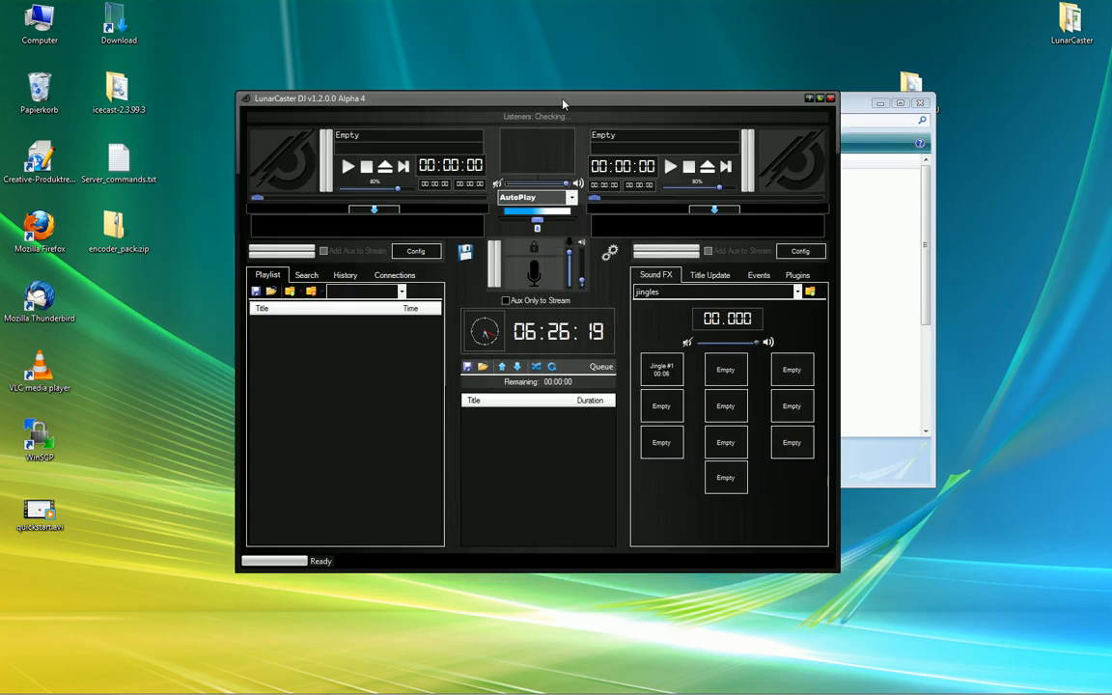
{"action": "left_click", "coordinate": [611, 253]}
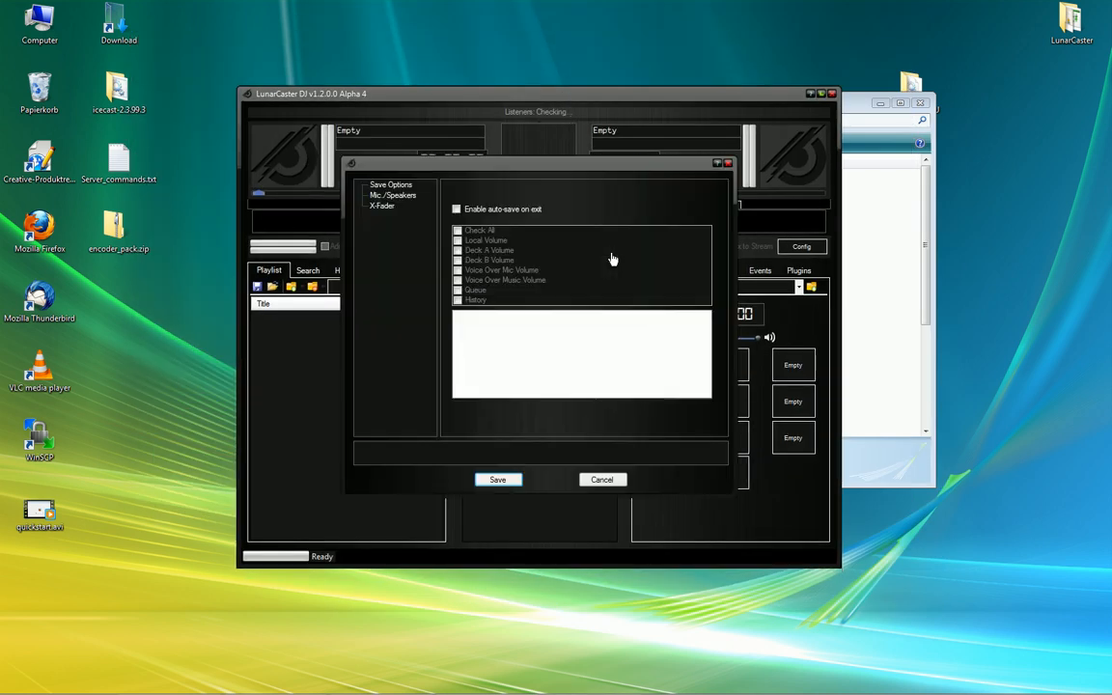
{"action": "left_click", "coordinate": [393, 196]}
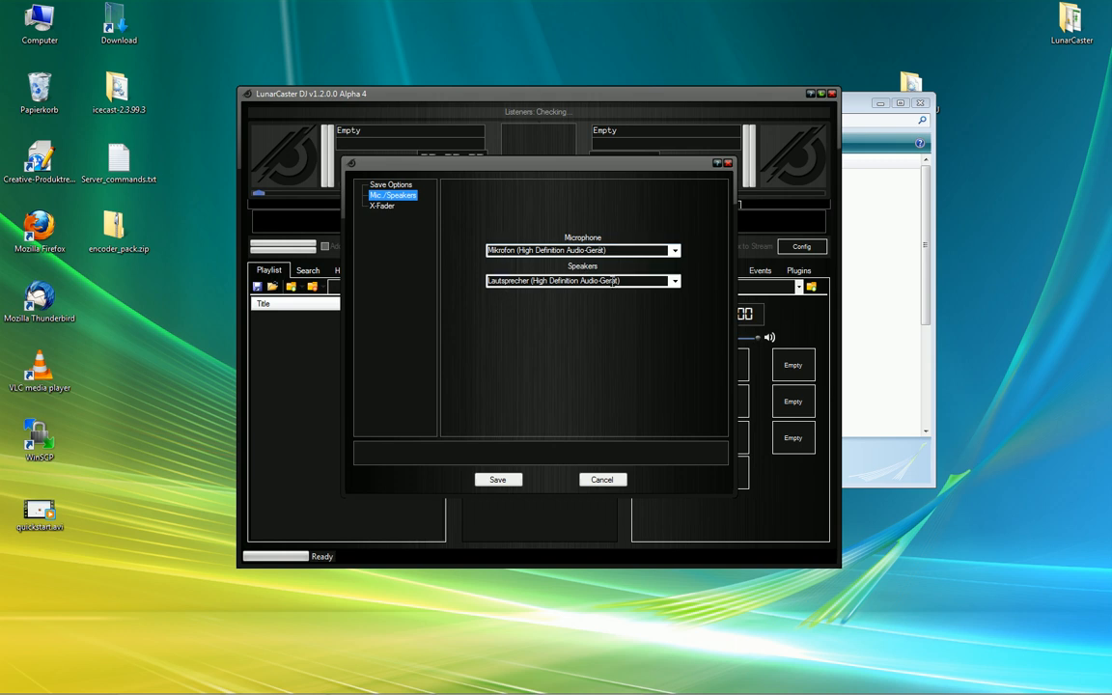
{"action": "left_click", "coordinate": [675, 252]}
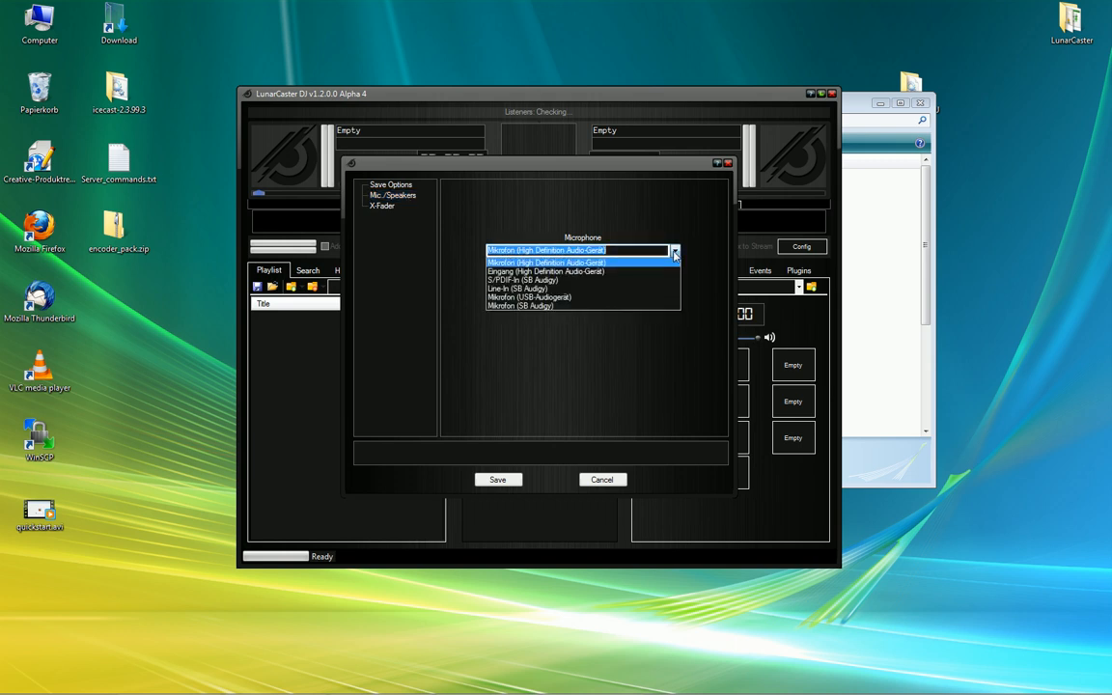
{"action": "left_click", "coordinate": [675, 252]}
{"action": "left_click", "coordinate": [675, 280]}
{"action": "left_click", "coordinate": [674, 281]}
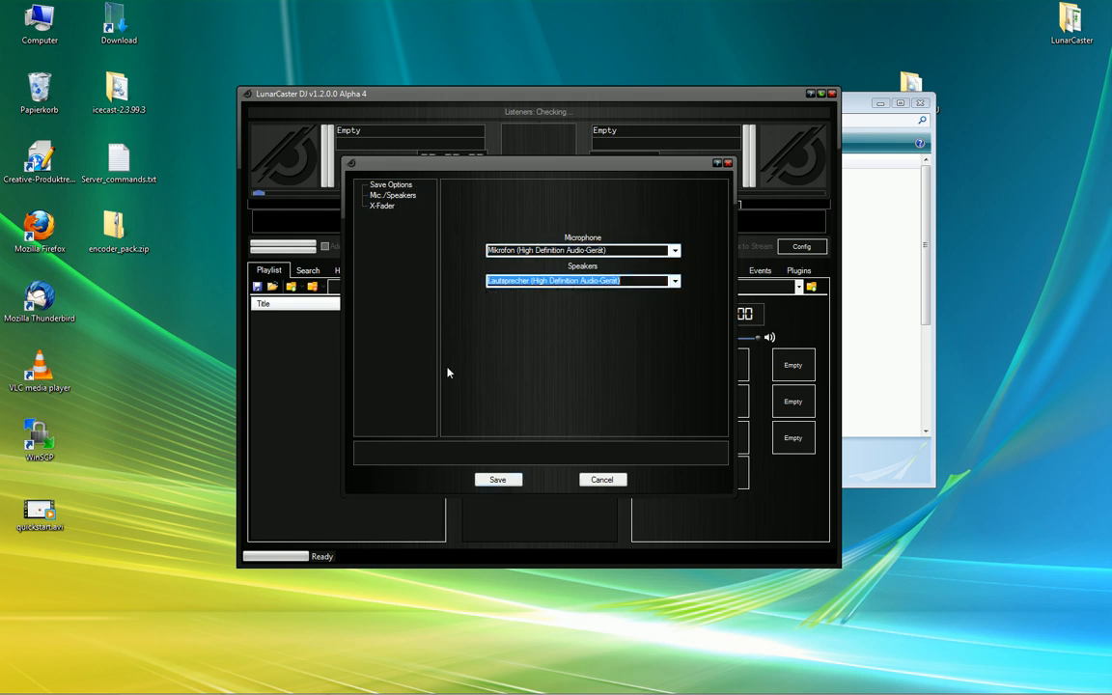
{"action": "left_click", "coordinate": [497, 481]}
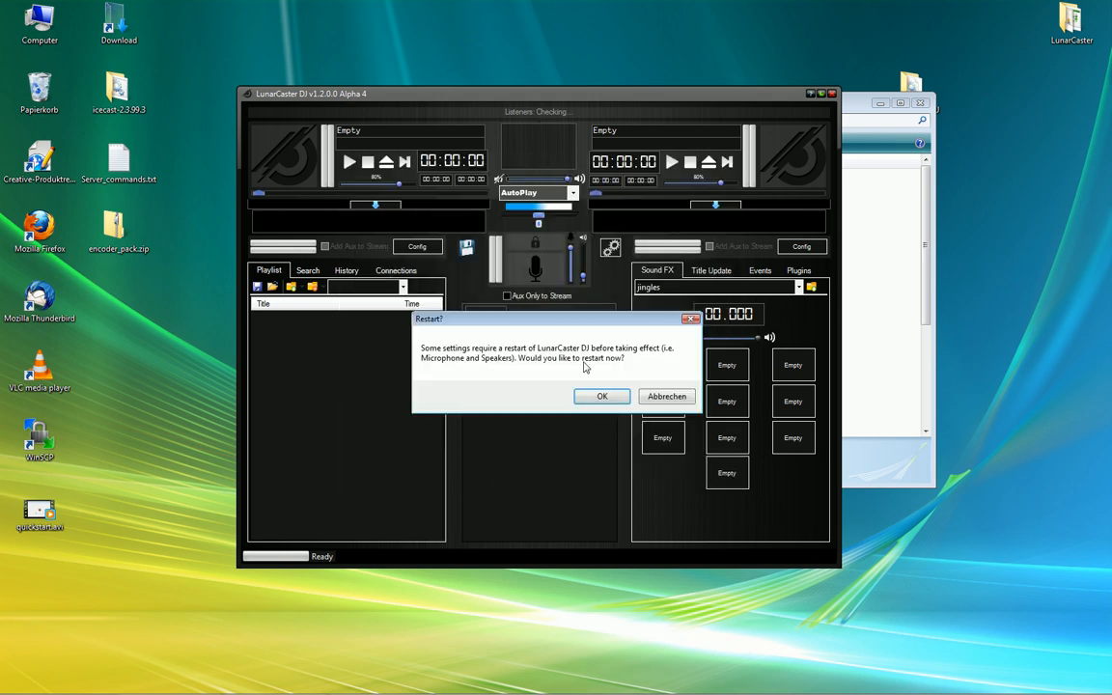
Confirm the restart, allow the program to run, and move its window higher
{"action": "left_click_drag", "start_coordinate": [573, 325], "coordinate": [587, 184]}
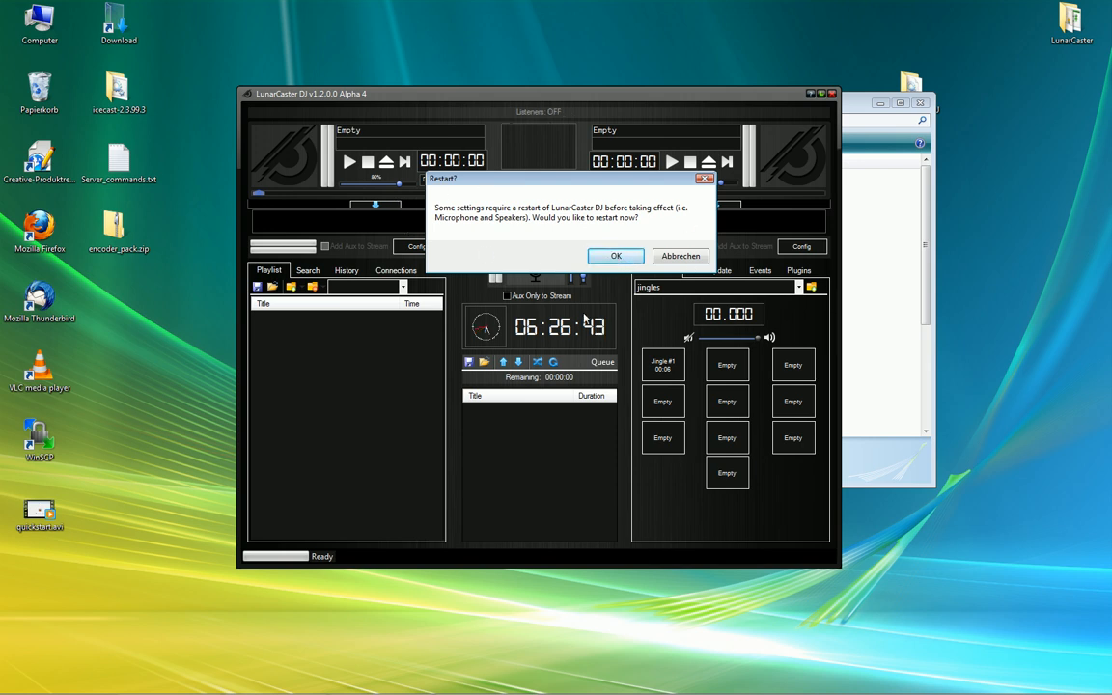
{"action": "left_click", "coordinate": [617, 257]}
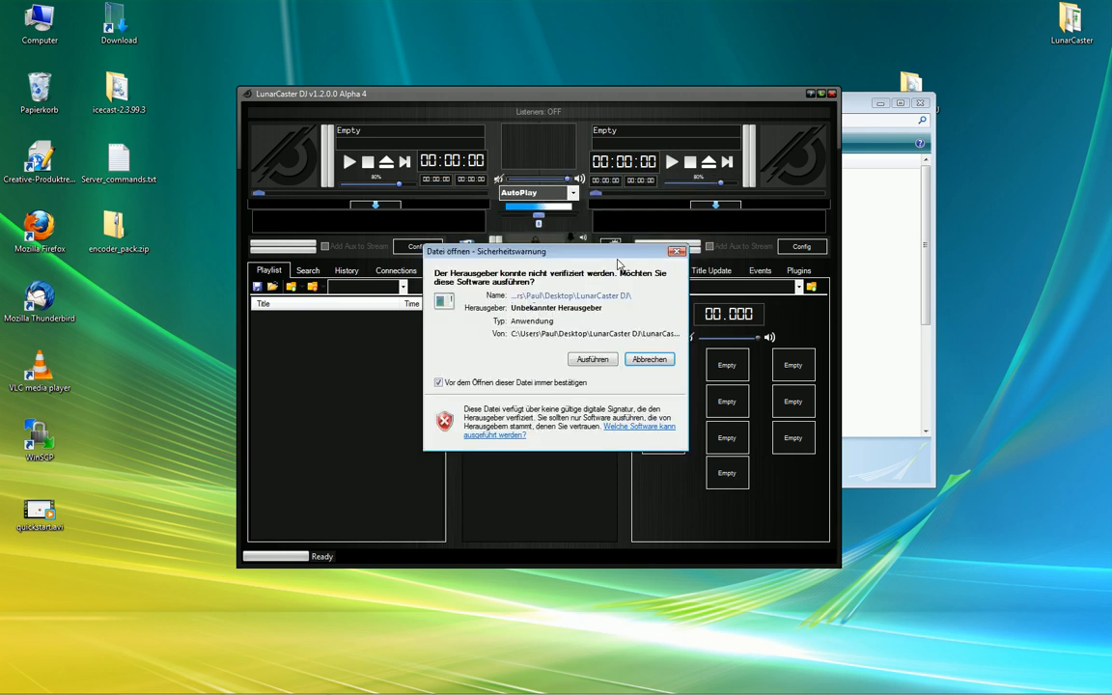
{"action": "left_click", "coordinate": [594, 362]}
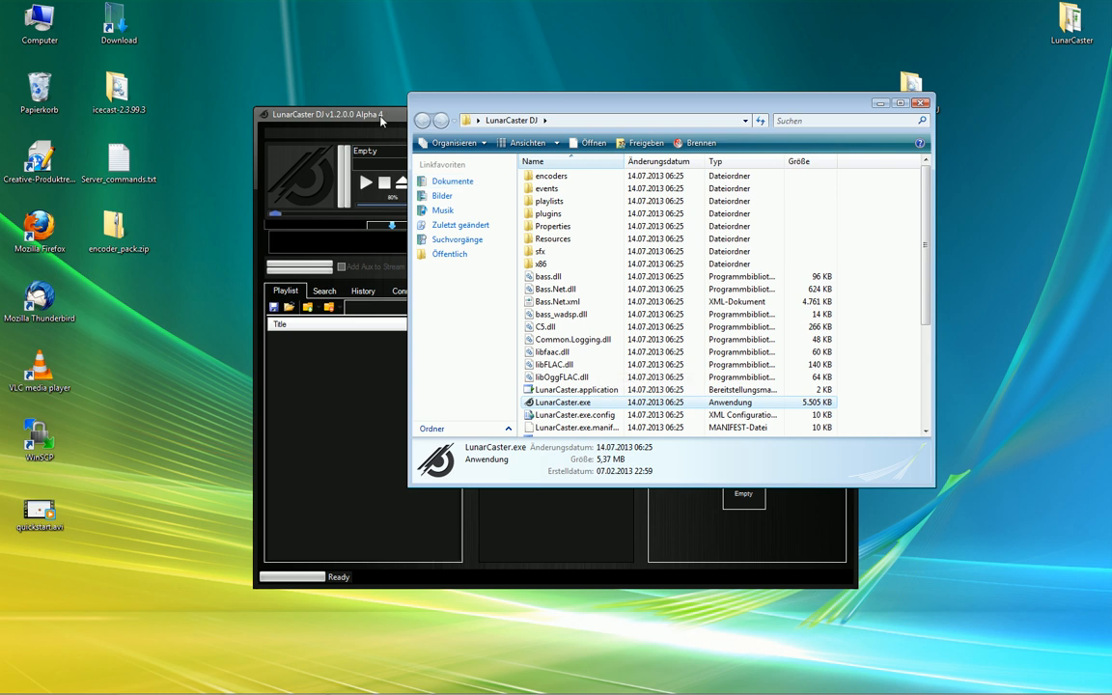
{"action": "left_click", "coordinate": [381, 120]}
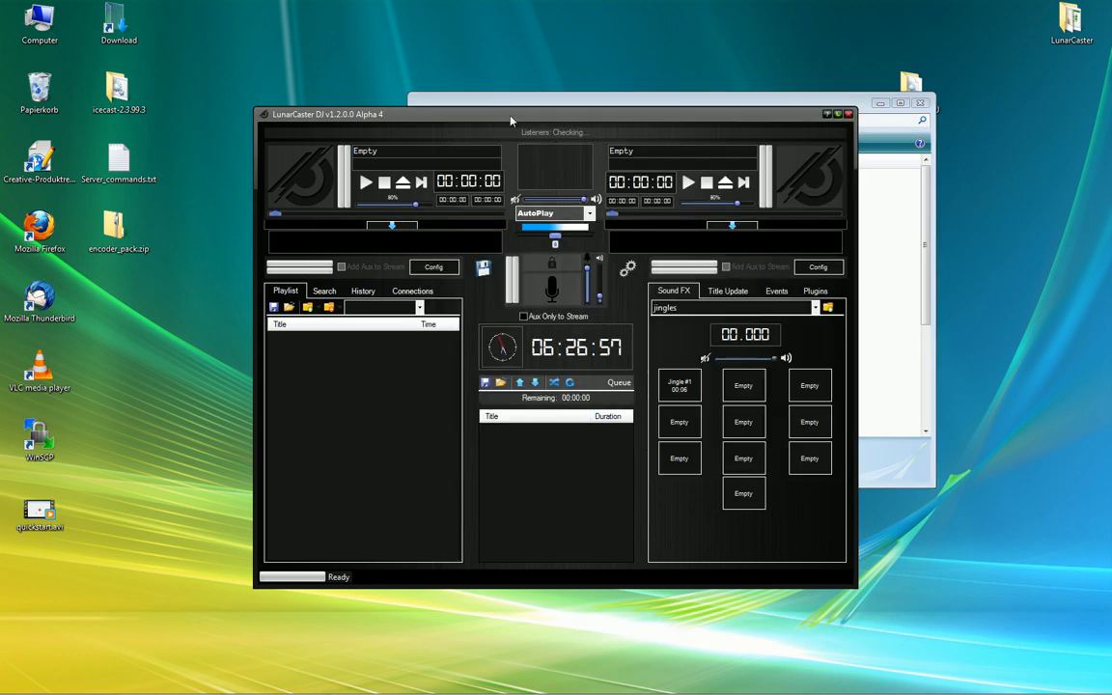
{"action": "left_click_drag", "start_coordinate": [511, 121], "coordinate": [548, 43]}
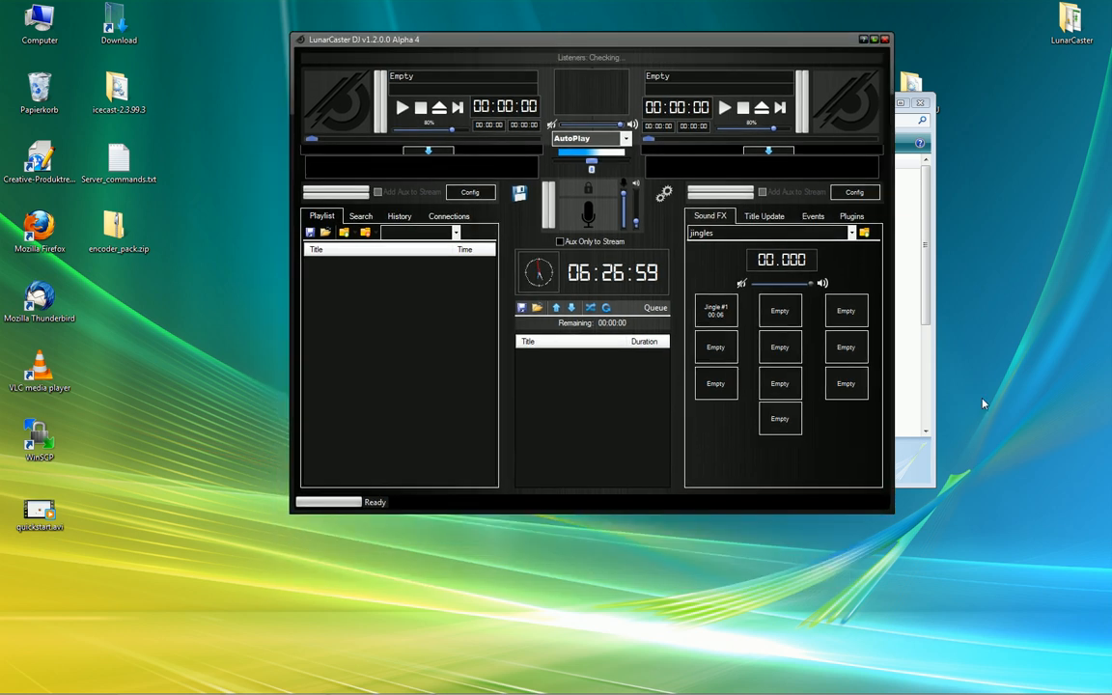
Add the H:\Files\Music folder from the WD Passport drive to the playlist, then show Connections
{"action": "left_click", "coordinate": [344, 233]}
{"action": "left_click", "coordinate": [377, 248]}
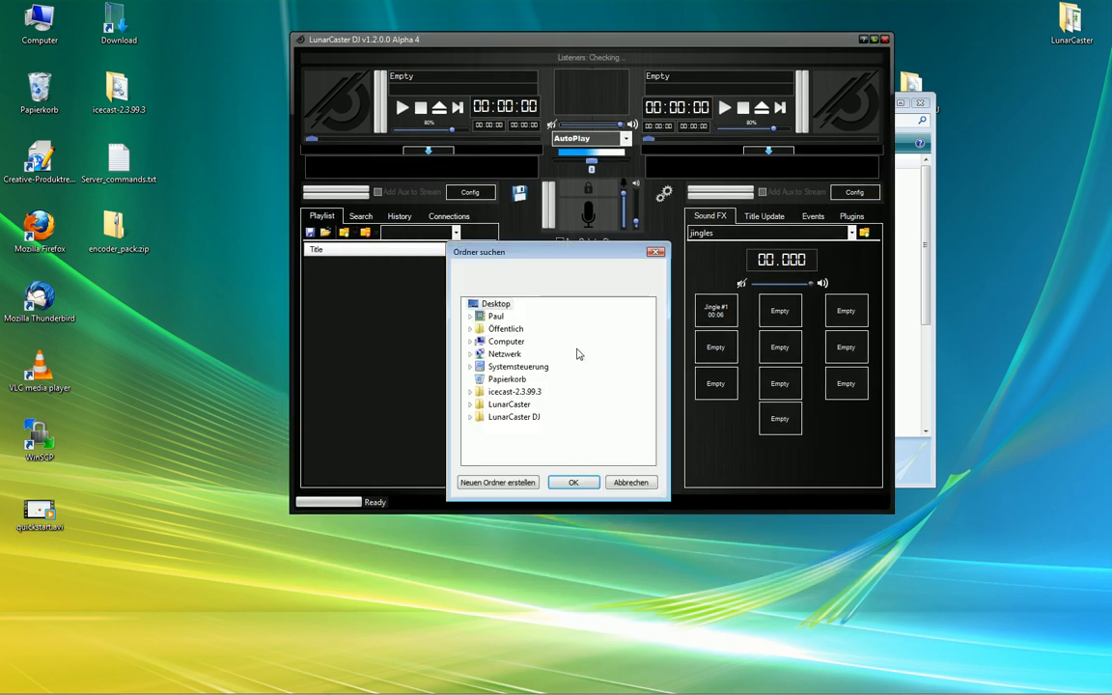
{"action": "double_click", "coordinate": [502, 340]}
{"action": "double_click", "coordinate": [531, 420]}
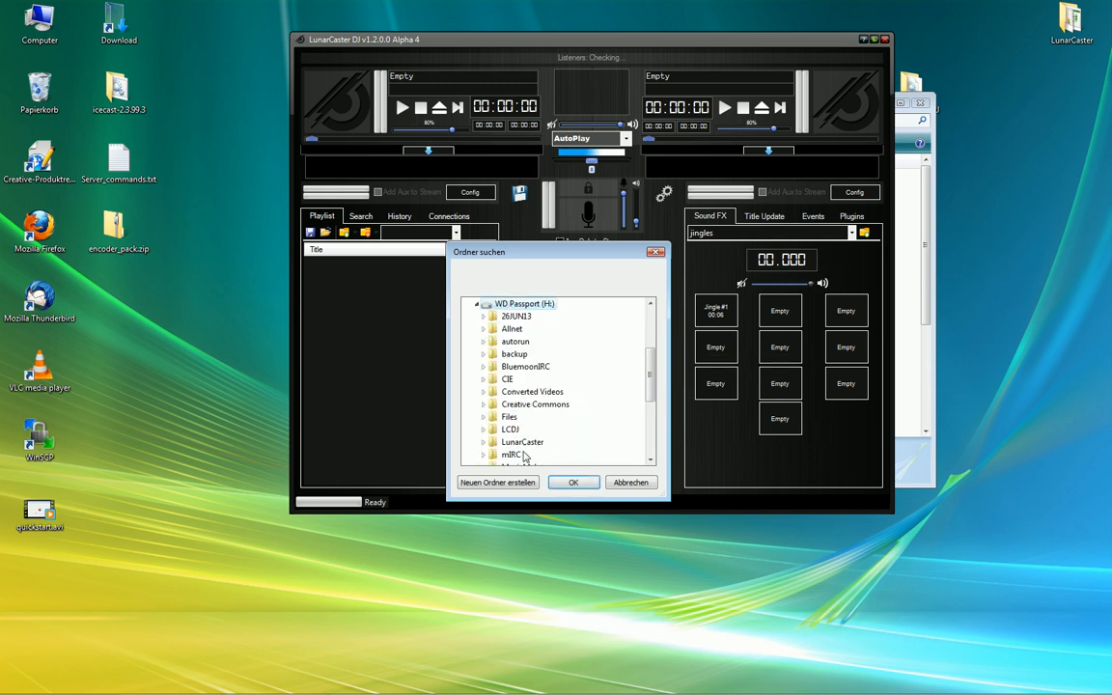
{"action": "double_click", "coordinate": [511, 421]}
{"action": "scroll", "coordinate": [532, 423], "scroll_direction": "down", "scroll_amount": 2}
{"action": "scroll", "coordinate": [531, 423], "scroll_direction": "down", "scroll_amount": 3}
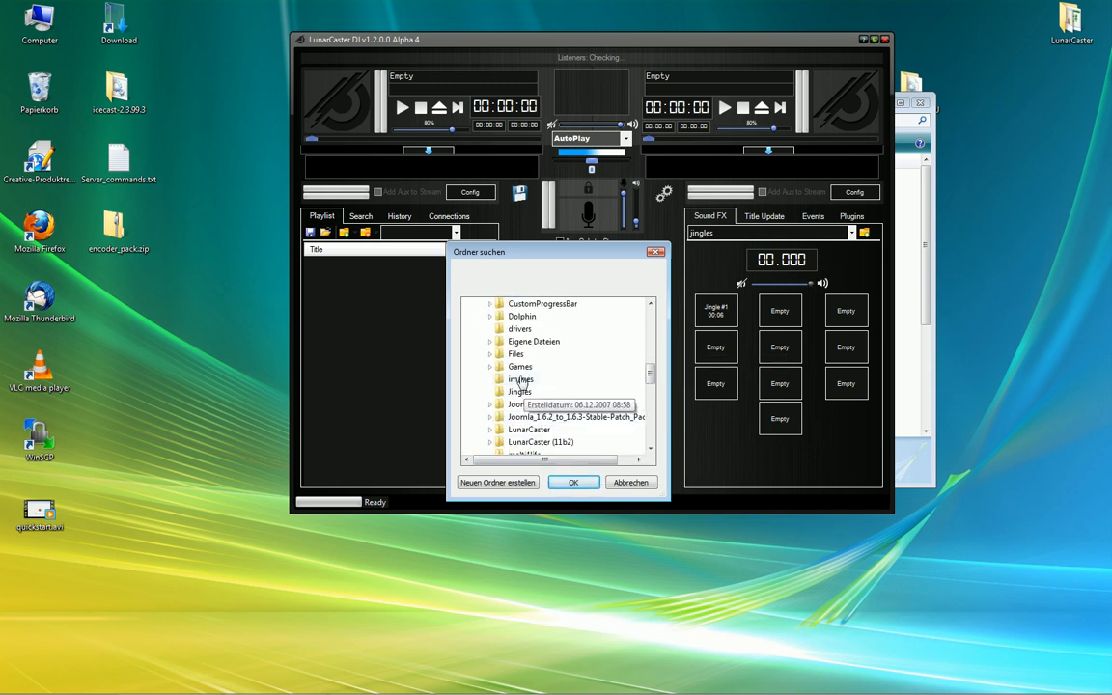
{"action": "left_click", "coordinate": [519, 430]}
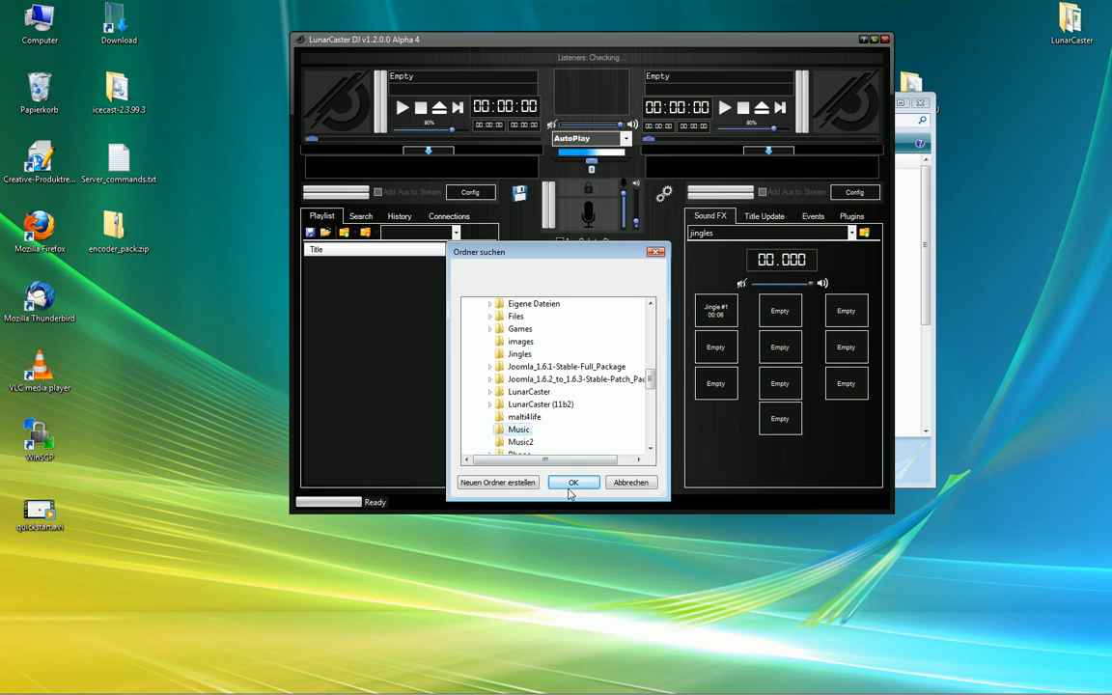
{"action": "left_click", "coordinate": [572, 483]}
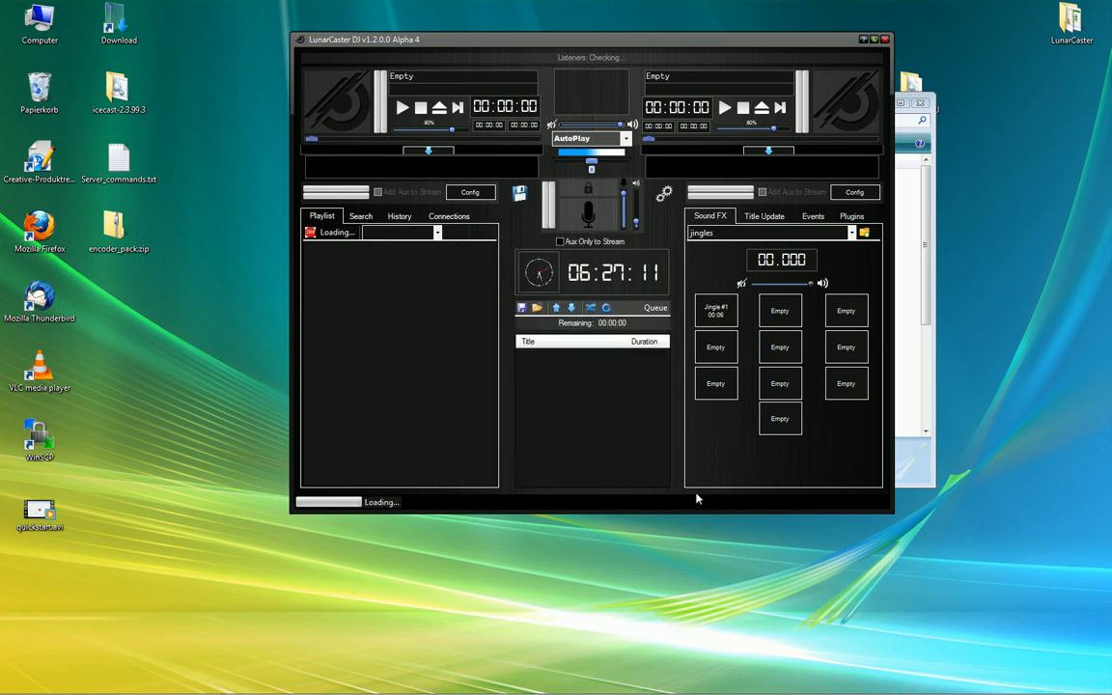
{"action": "left_click", "coordinate": [449, 217]}
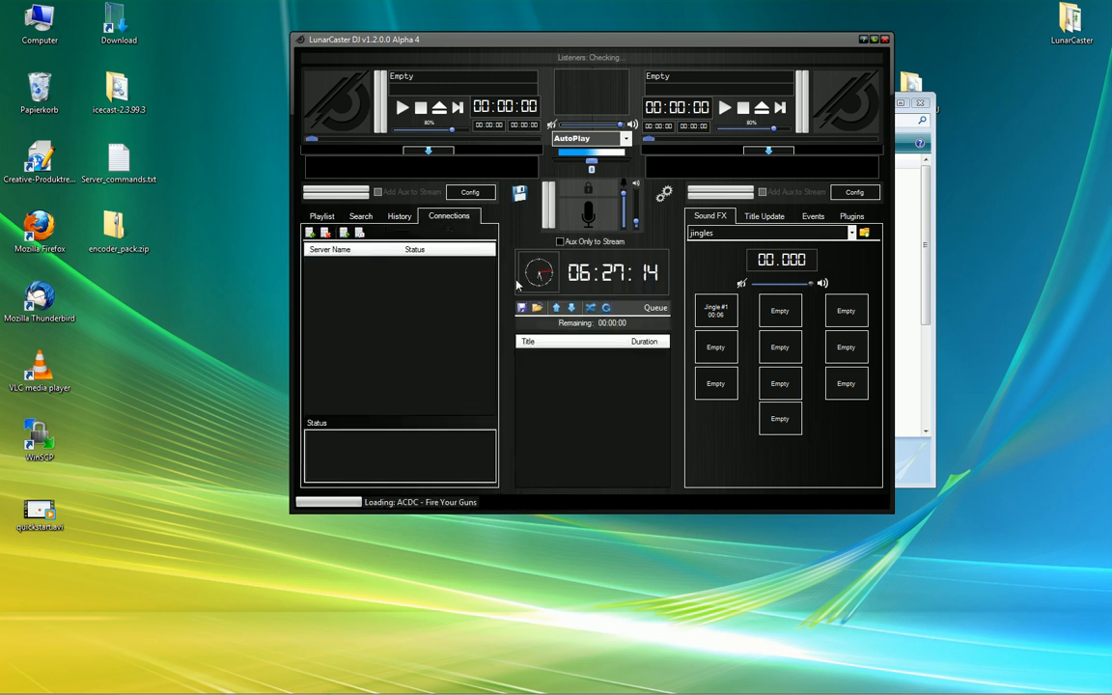
Start a new server connection set to ICEcast with the OPUS encoder at 64 kbps
{"action": "left_click", "coordinate": [310, 233]}
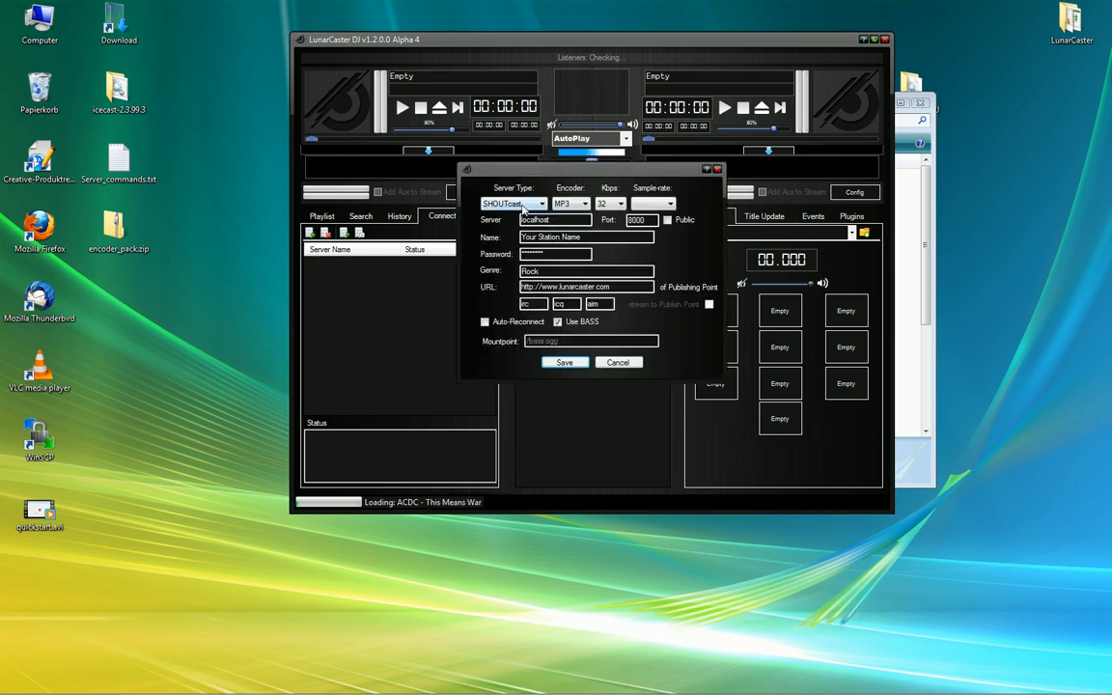
{"action": "left_click", "coordinate": [524, 205]}
{"action": "left_click", "coordinate": [557, 178]}
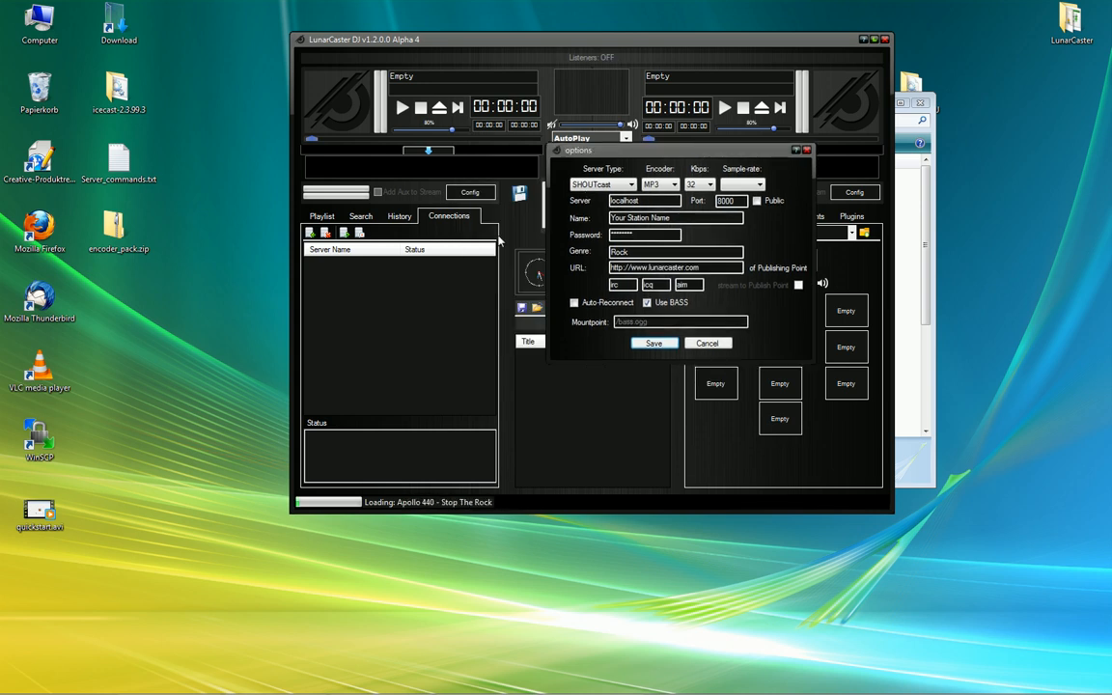
{"action": "left_click", "coordinate": [599, 184]}
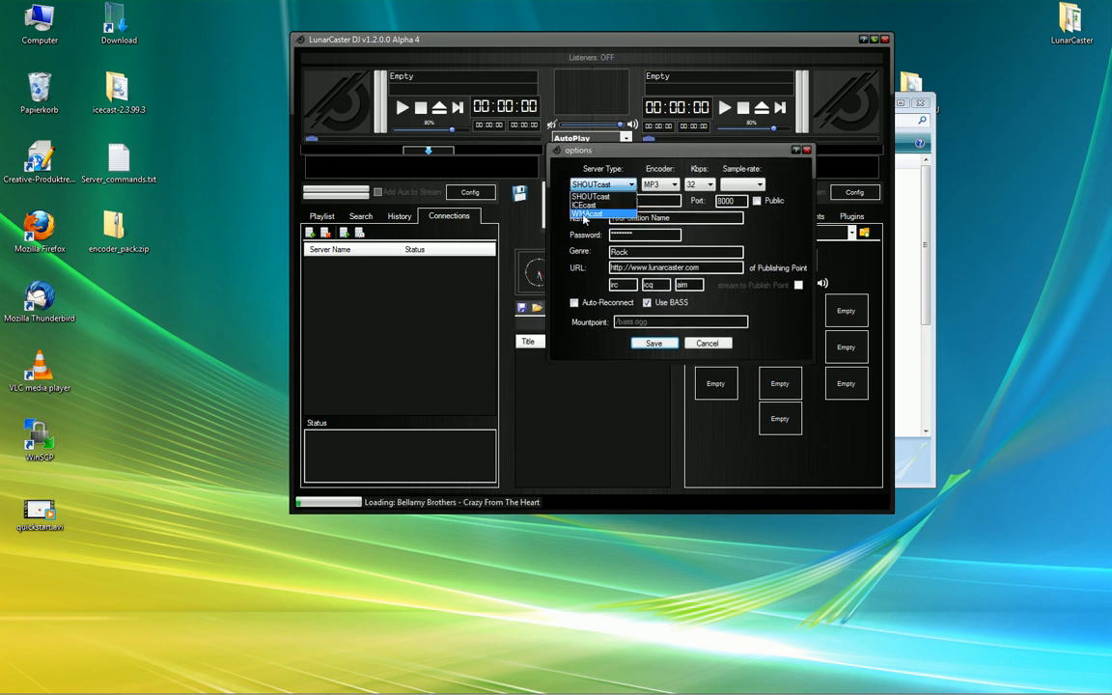
{"action": "left_click", "coordinate": [585, 204]}
{"action": "left_click", "coordinate": [653, 184]}
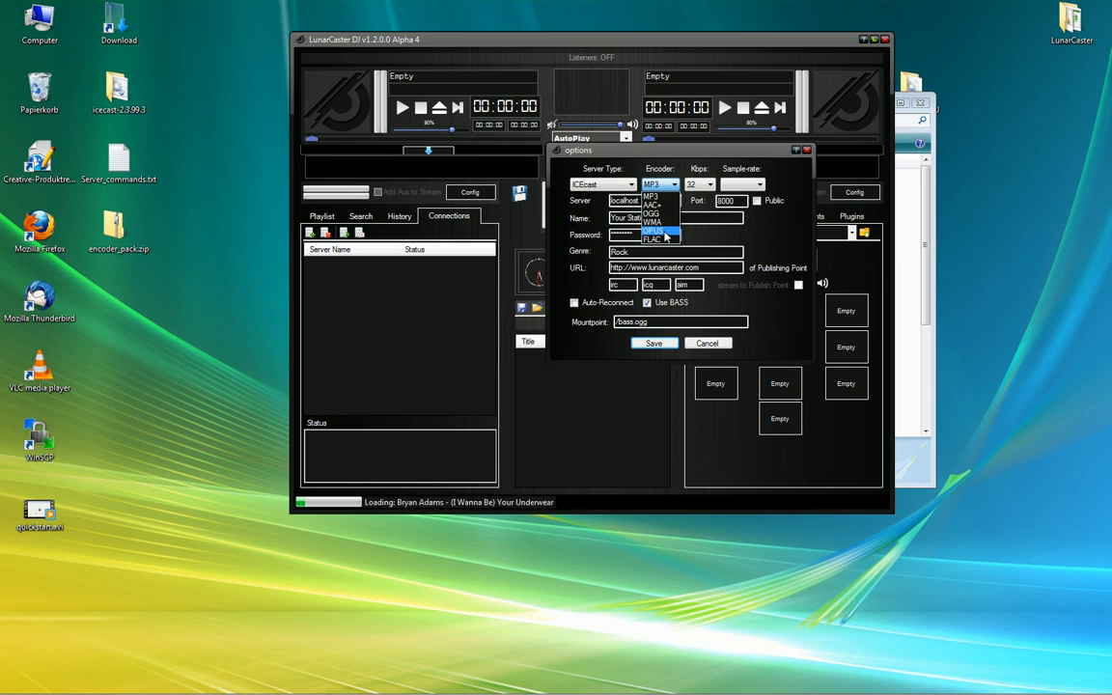
{"action": "left_click", "coordinate": [664, 233]}
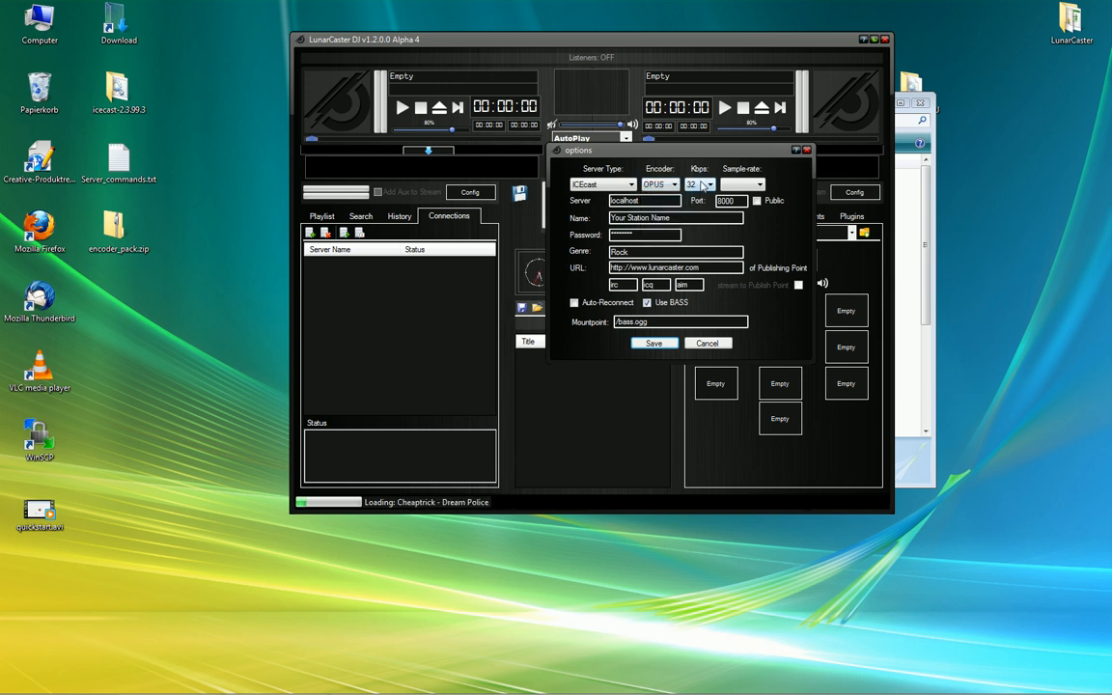
{"action": "left_click", "coordinate": [706, 185]}
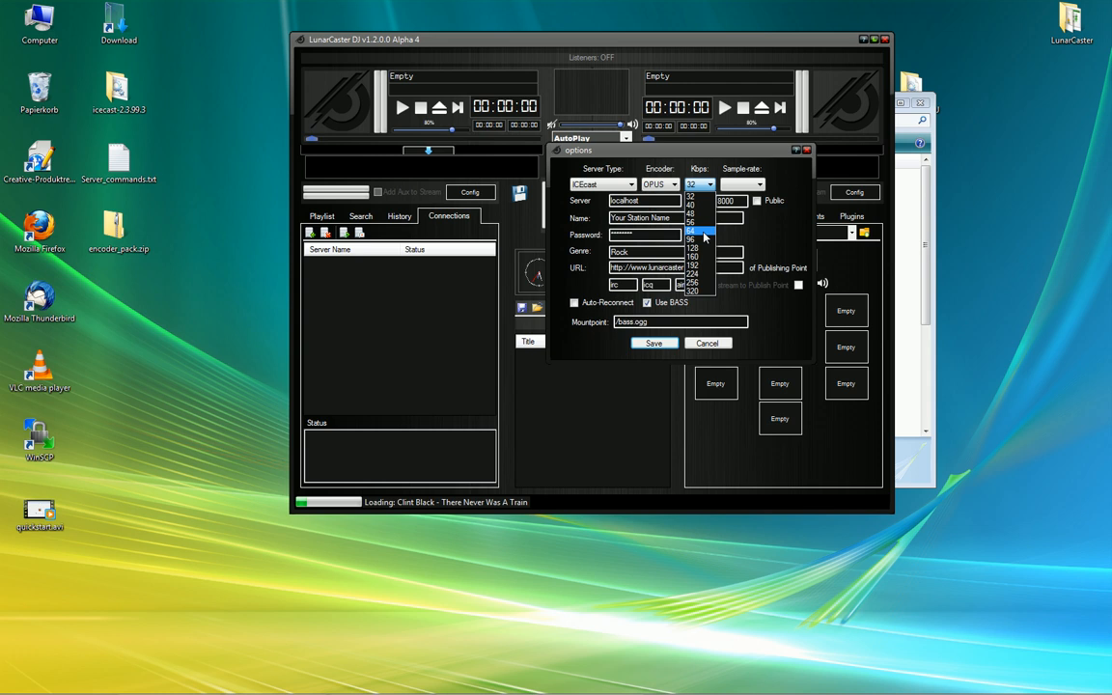
{"action": "left_click", "coordinate": [691, 231]}
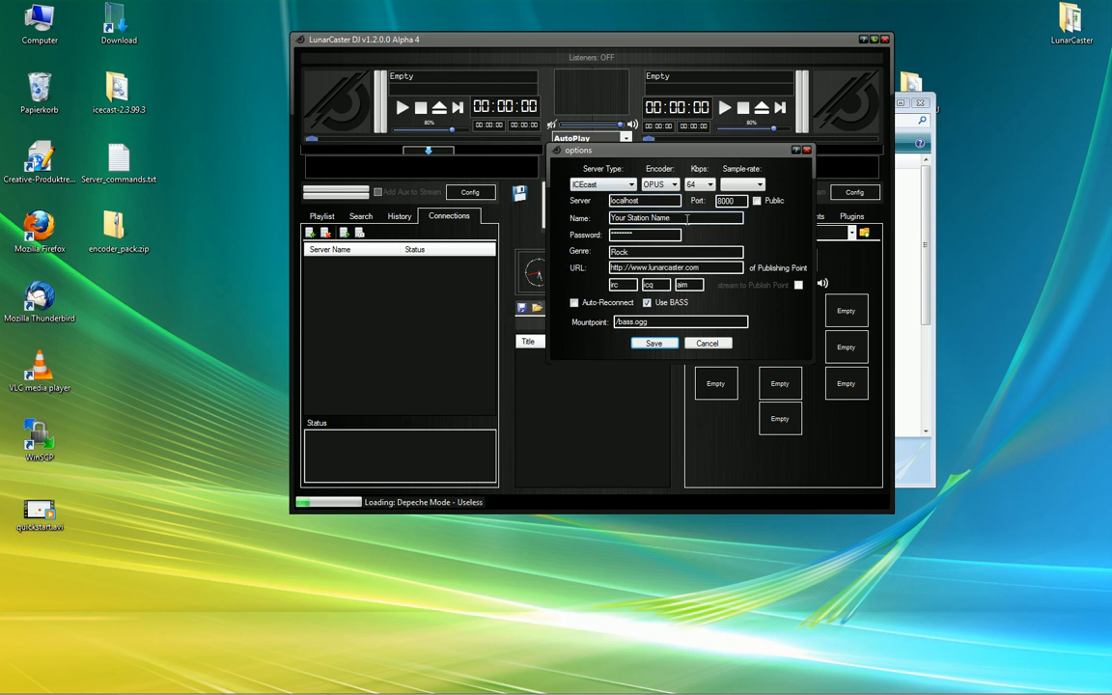
Name the connection icecast, clear the old password, and save it
{"action": "left_click_drag", "start_coordinate": [675, 219], "coordinate": [504, 226]}
{"action": "type", "text": "Icecast"}
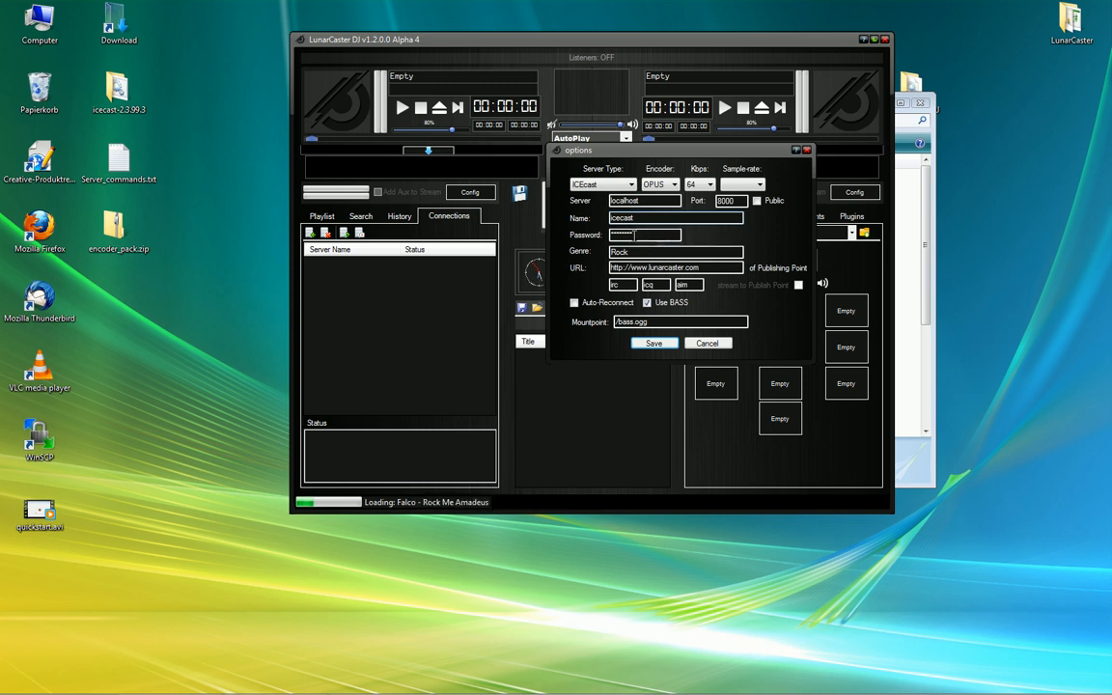
{"action": "double_click", "coordinate": [634, 234]}
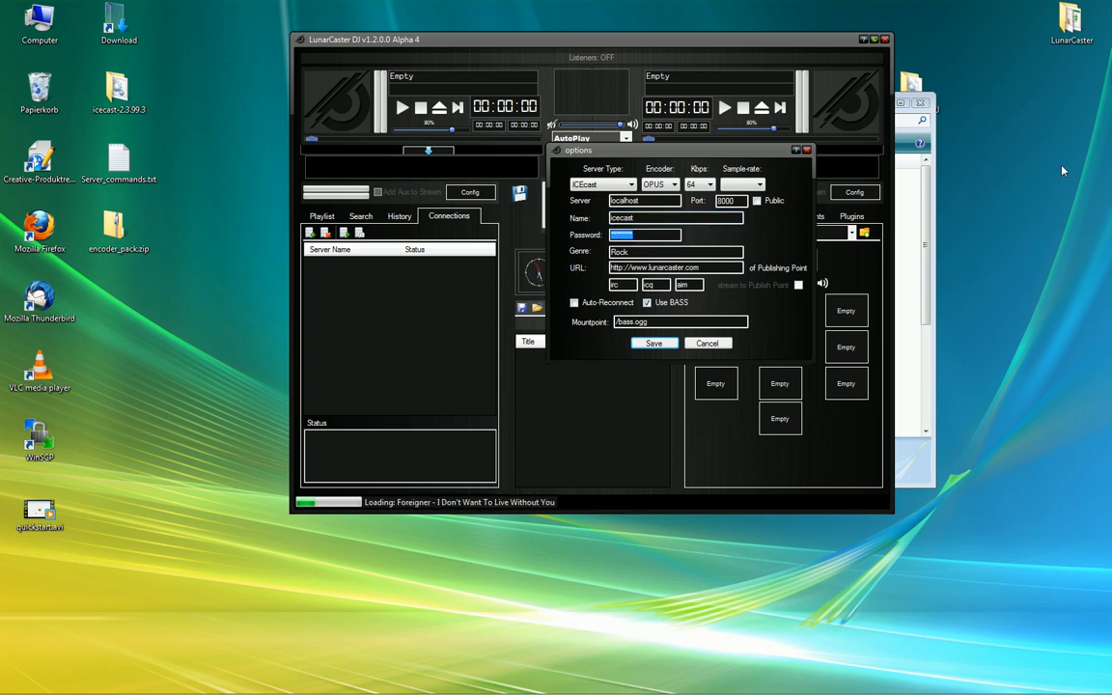
{"action": "key", "text": "BackSpace"}
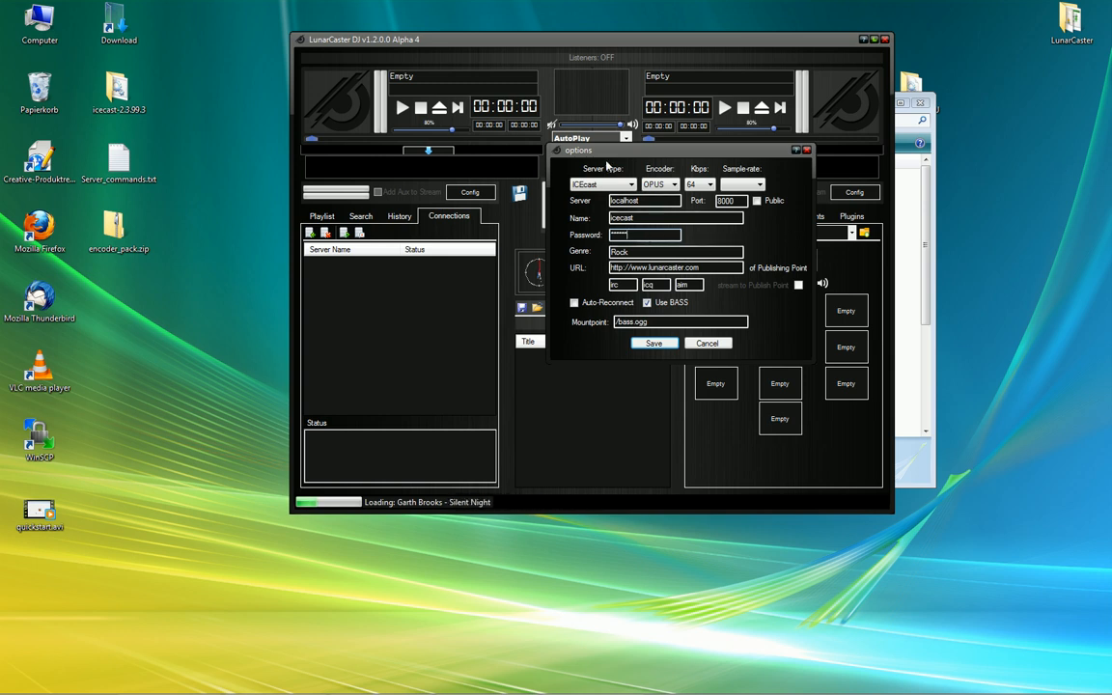
{"action": "left_click", "coordinate": [654, 343]}
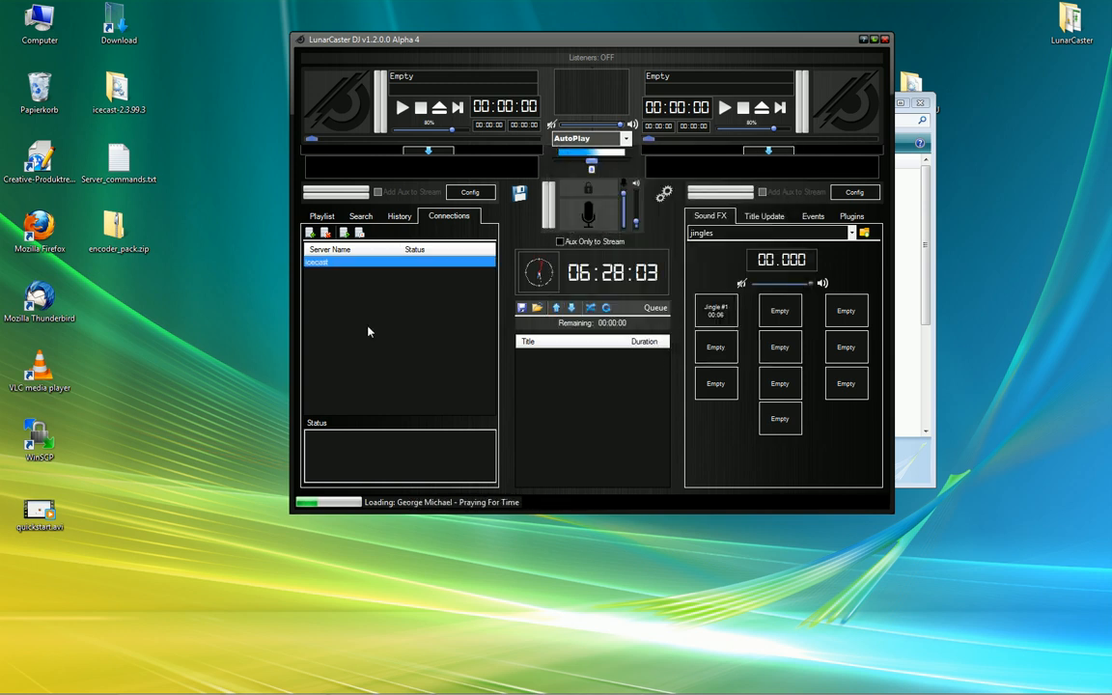
Start another connection at 128 kbps with server address lunarcaster.com
{"action": "left_click", "coordinate": [310, 235]}
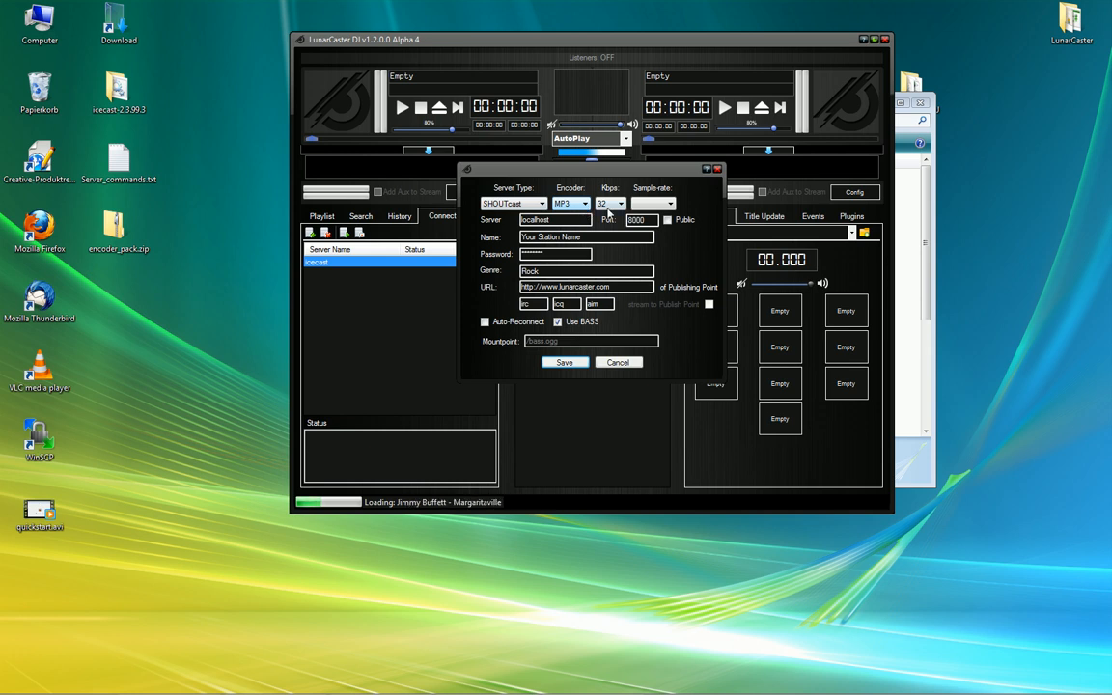
{"action": "left_click", "coordinate": [610, 203]}
{"action": "left_click", "coordinate": [608, 263]}
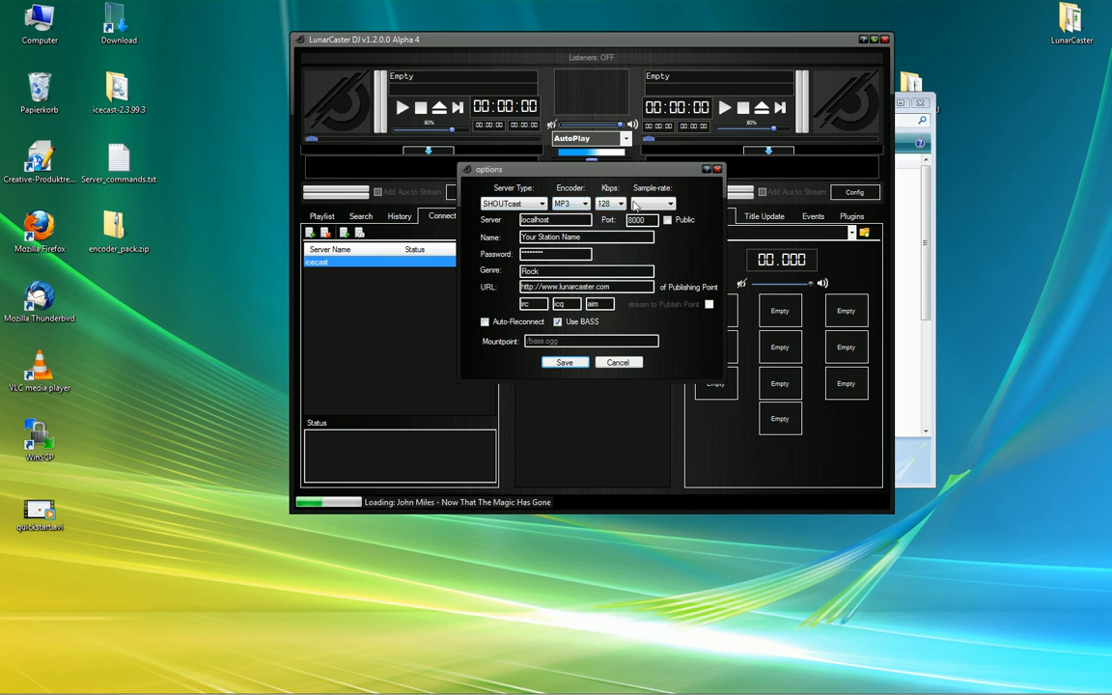
{"action": "double_click", "coordinate": [552, 220]}
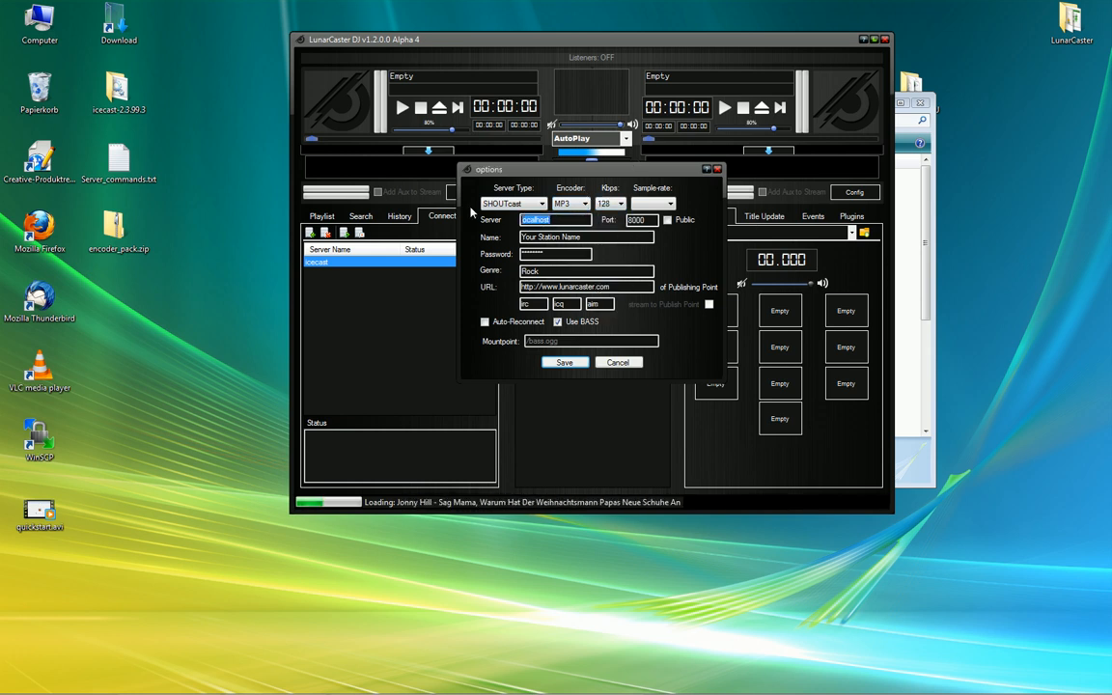
{"action": "type", "text": "lunar"}
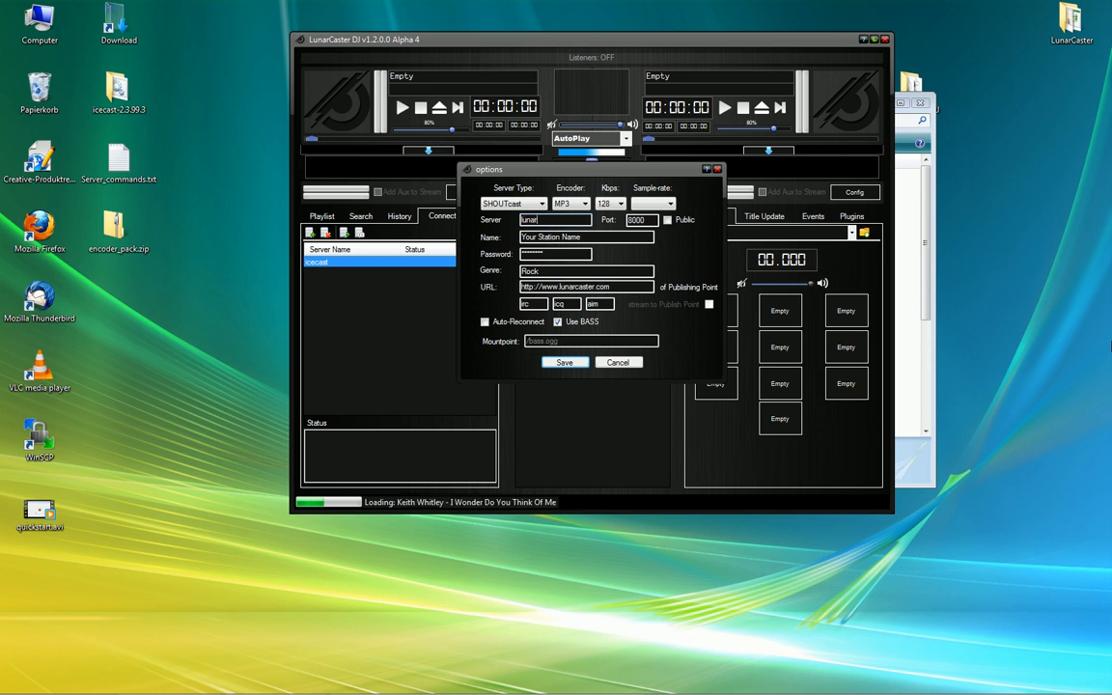
{"action": "type", "text": "caster.com"}
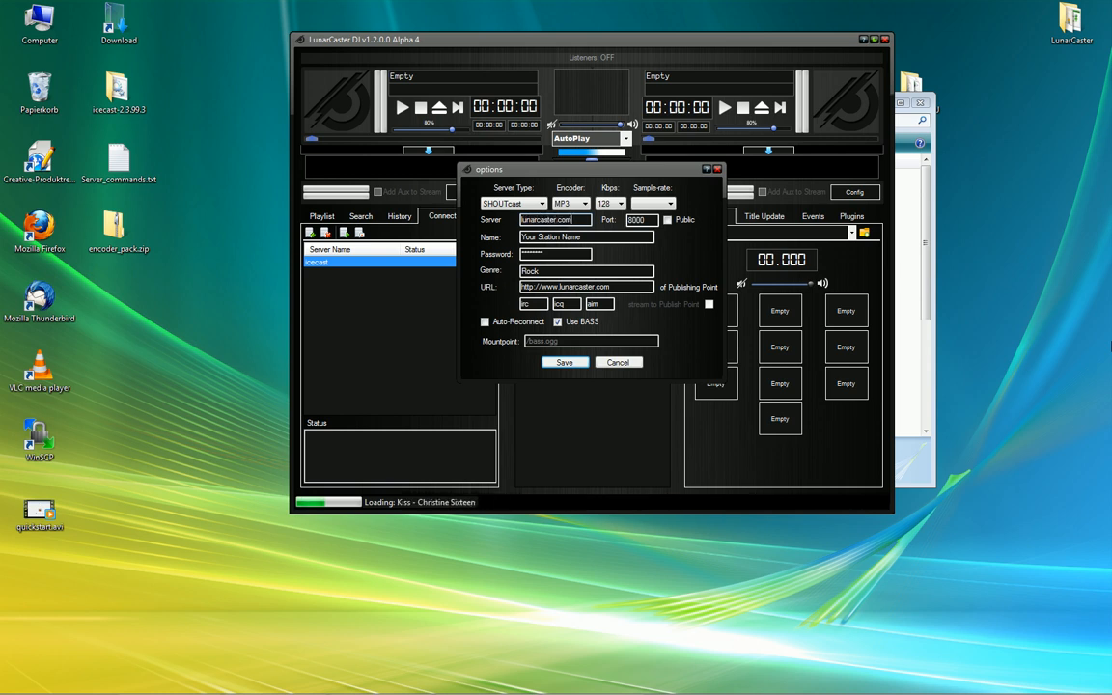
{"action": "key", "text": "Tab"}
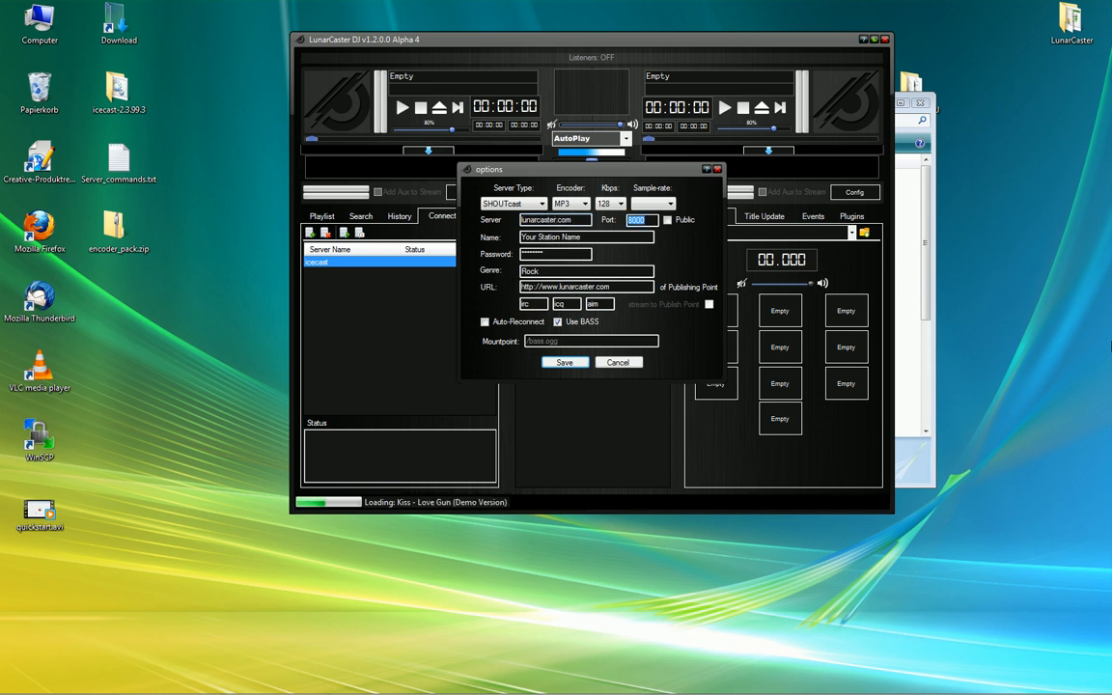
Set port 9876, name shoutcast, enter the password, and save the connection
{"action": "type", "text": "9876"}
{"action": "key", "text": "Tab"}
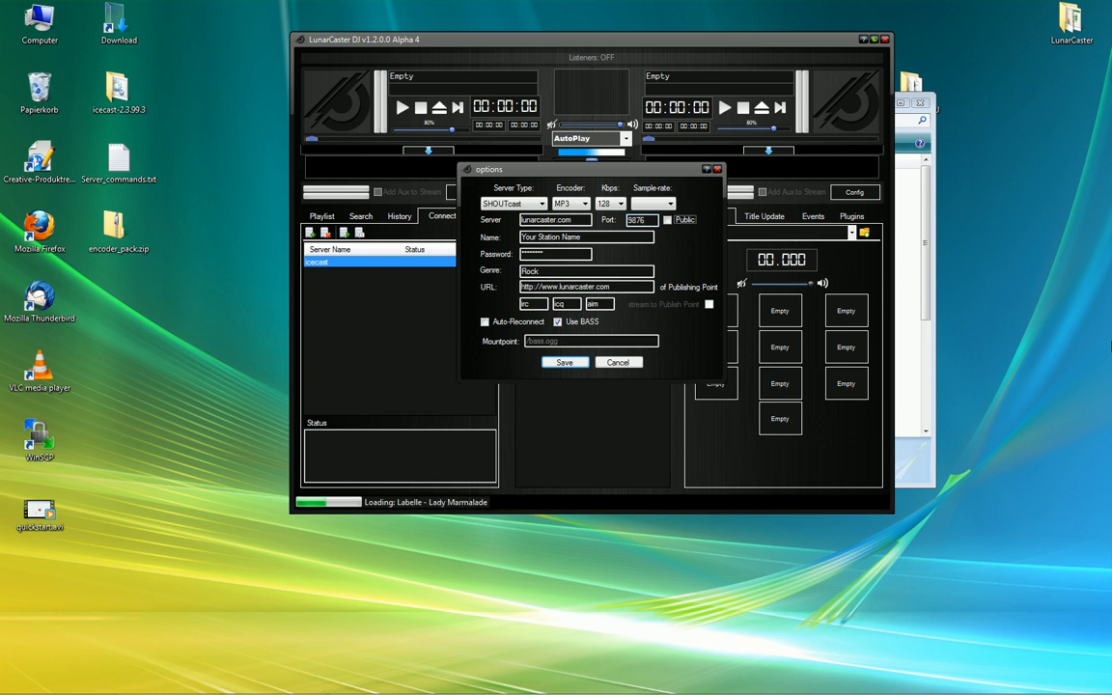
{"action": "key", "text": "Tab"}
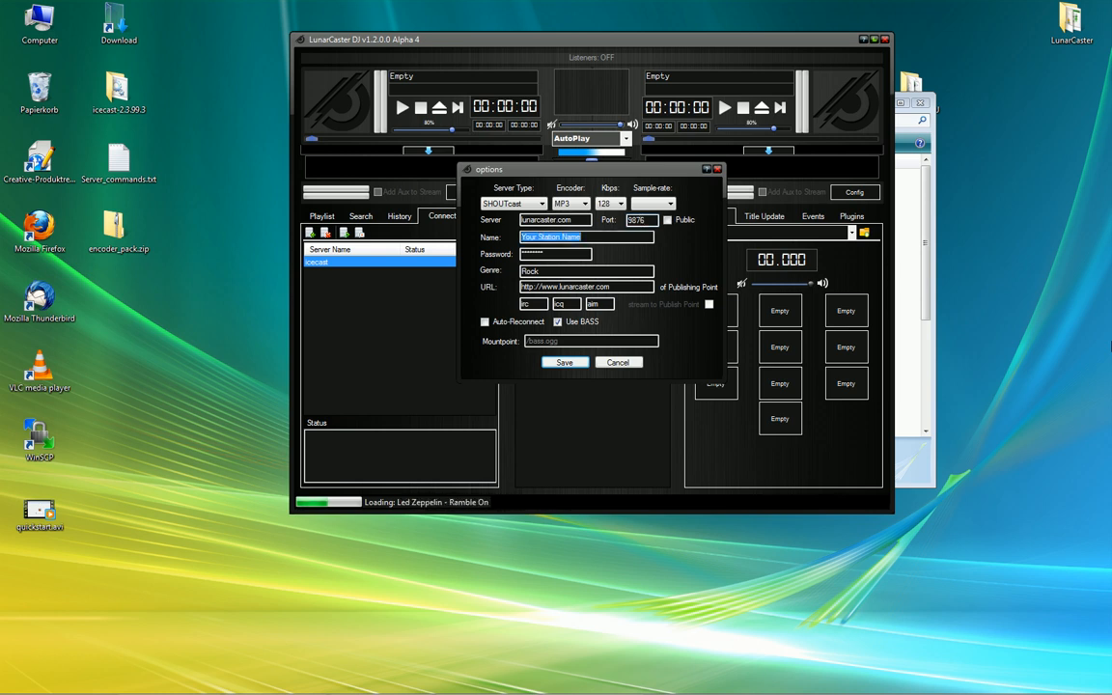
{"action": "type", "text": "shour"}
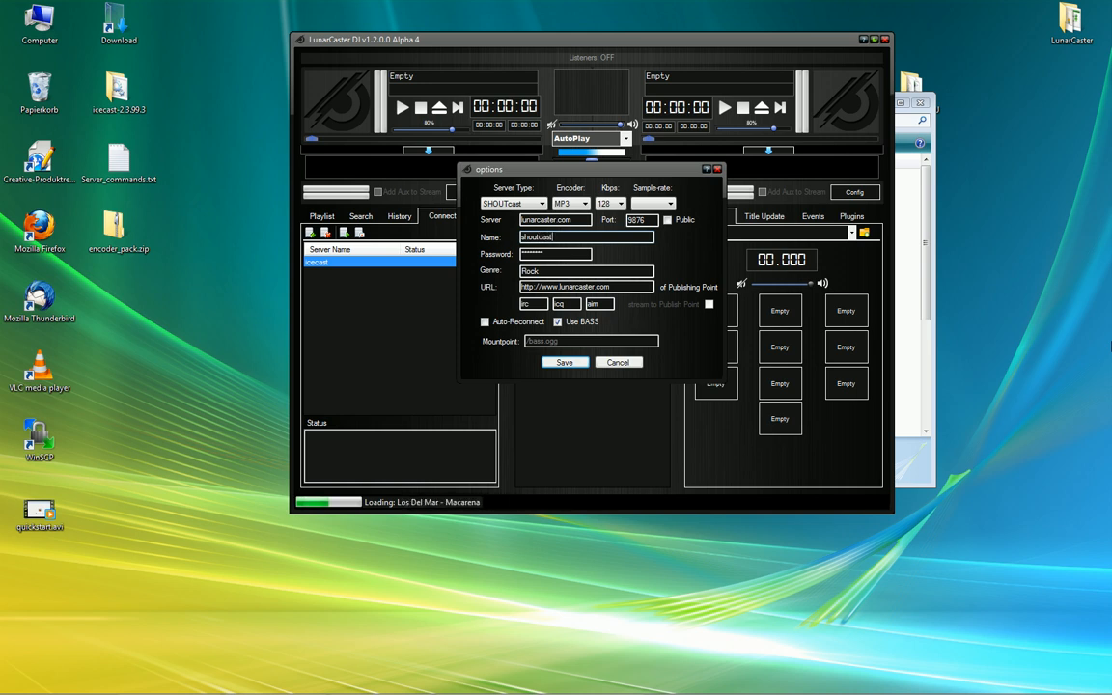
{"action": "key", "text": "Tab"}
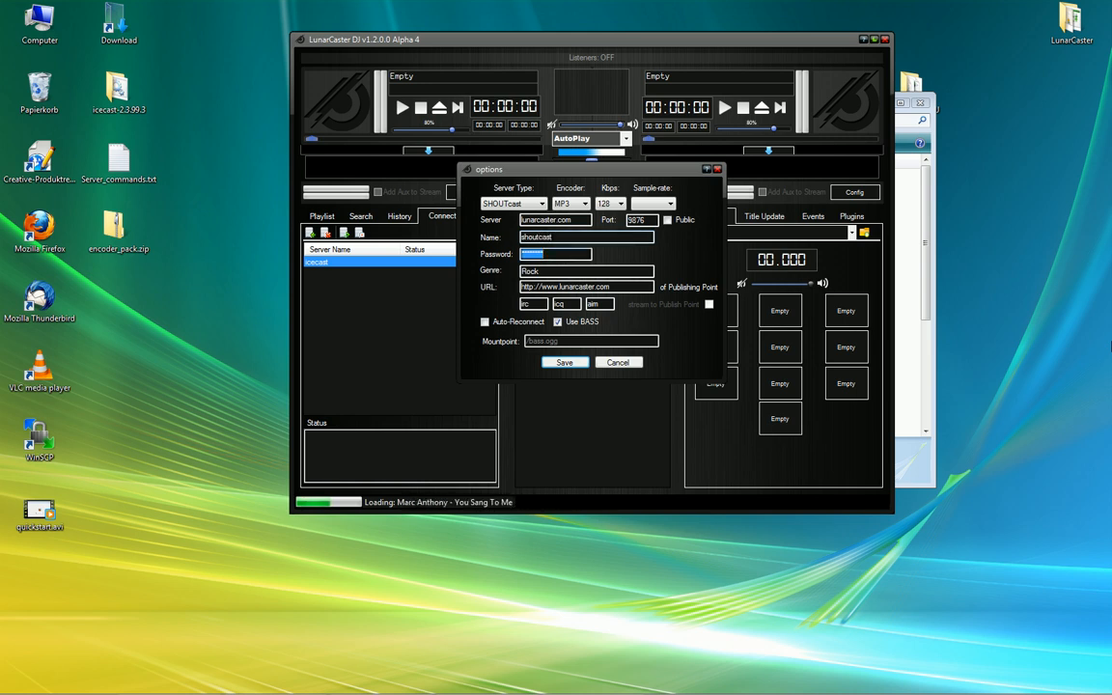
{"action": "type", "text": "*********"}
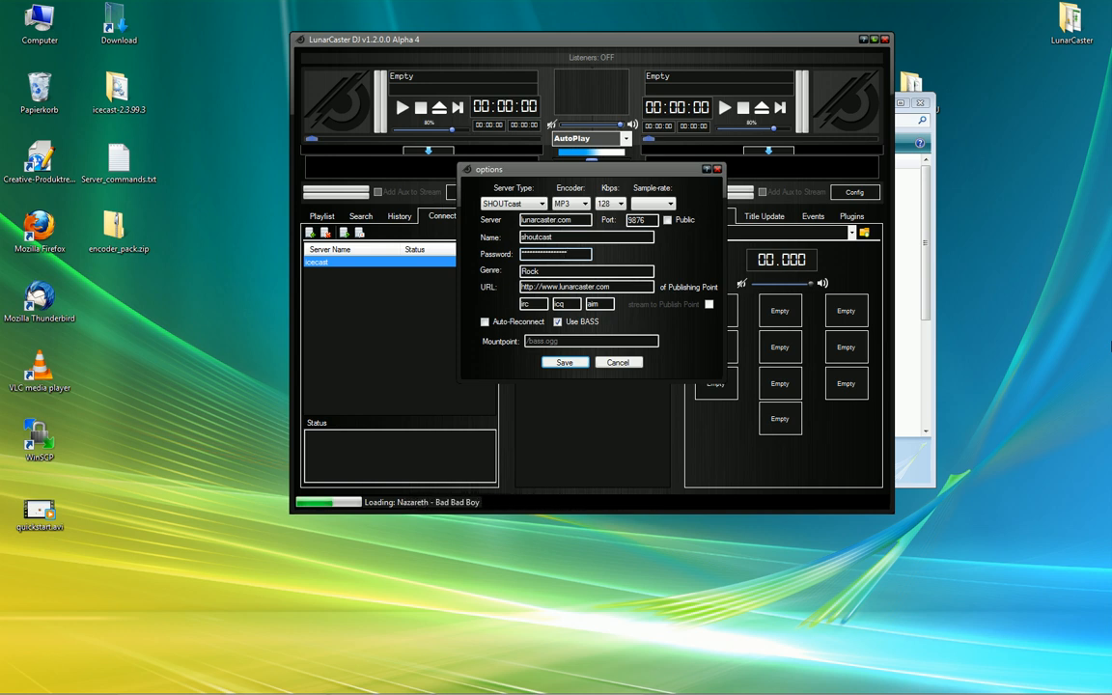
{"action": "left_click", "coordinate": [564, 362]}
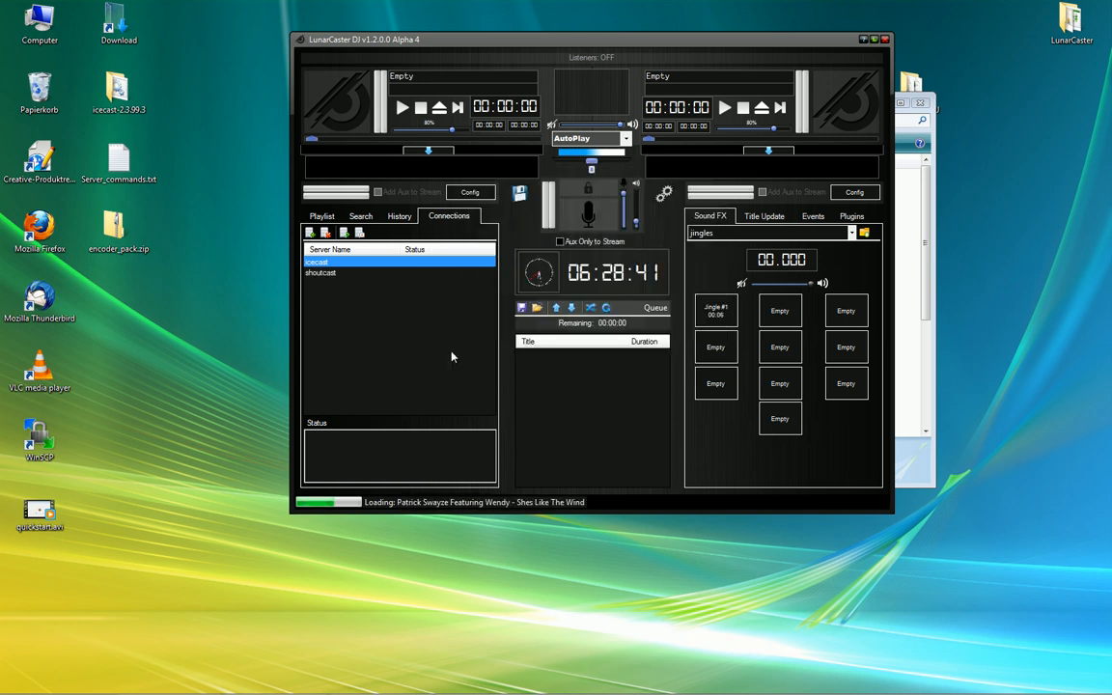
Start the shoutcast stream, dismiss the missing LAME.EXE error, and bring the program folder forward
{"action": "left_click", "coordinate": [328, 274]}
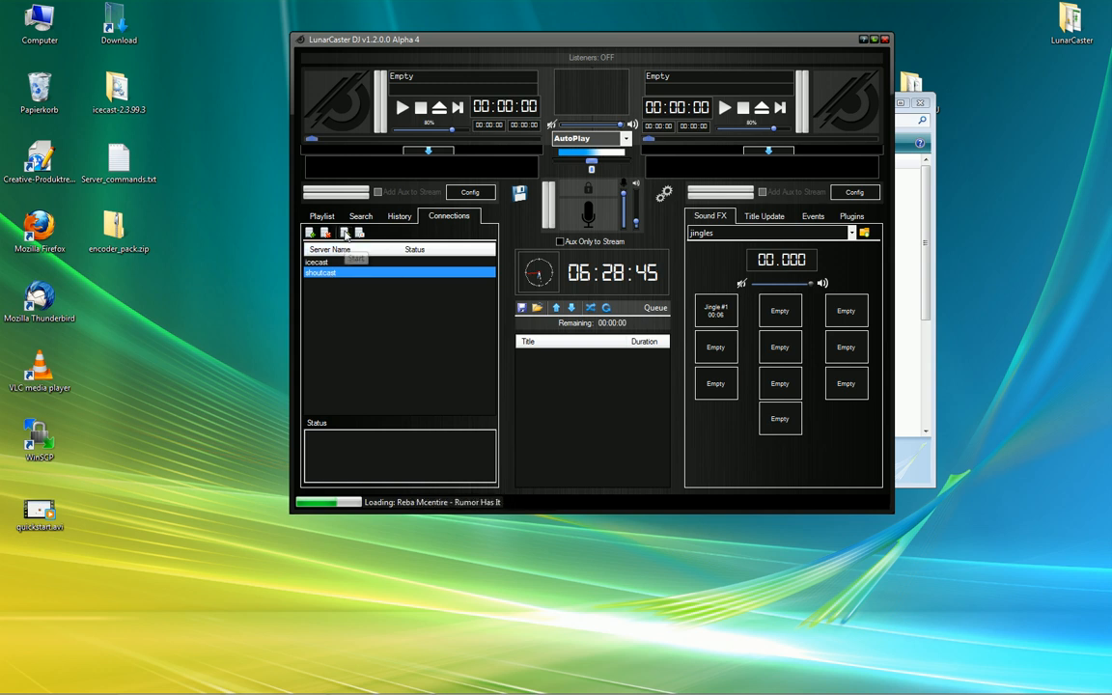
{"action": "left_click", "coordinate": [344, 234]}
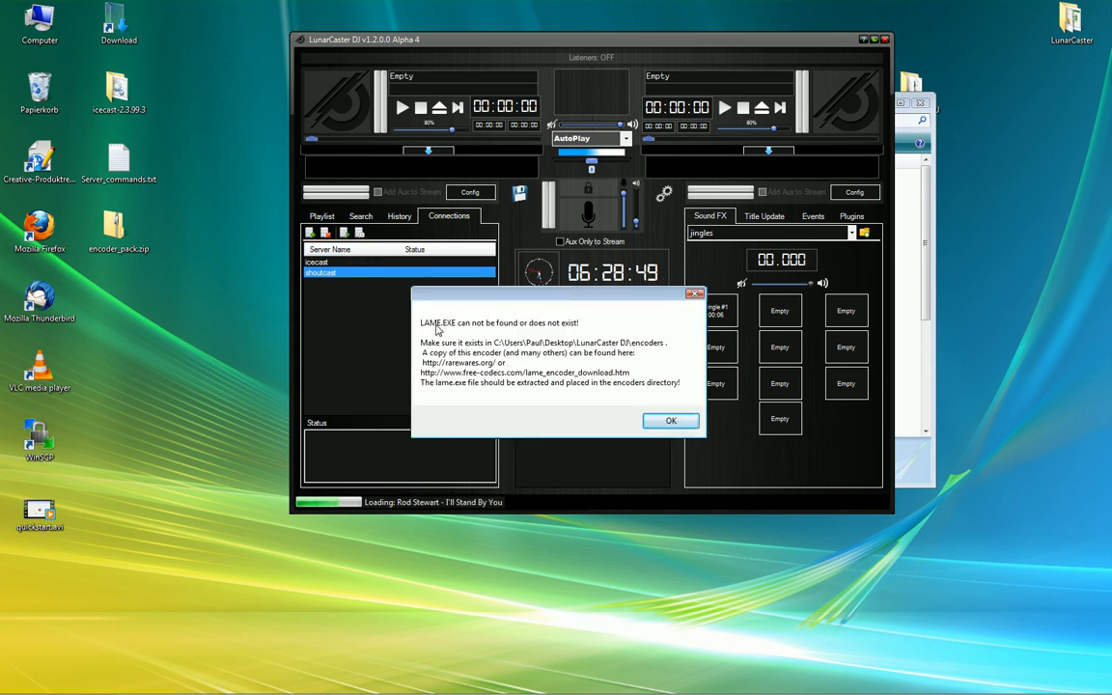
{"action": "left_click", "coordinate": [671, 420]}
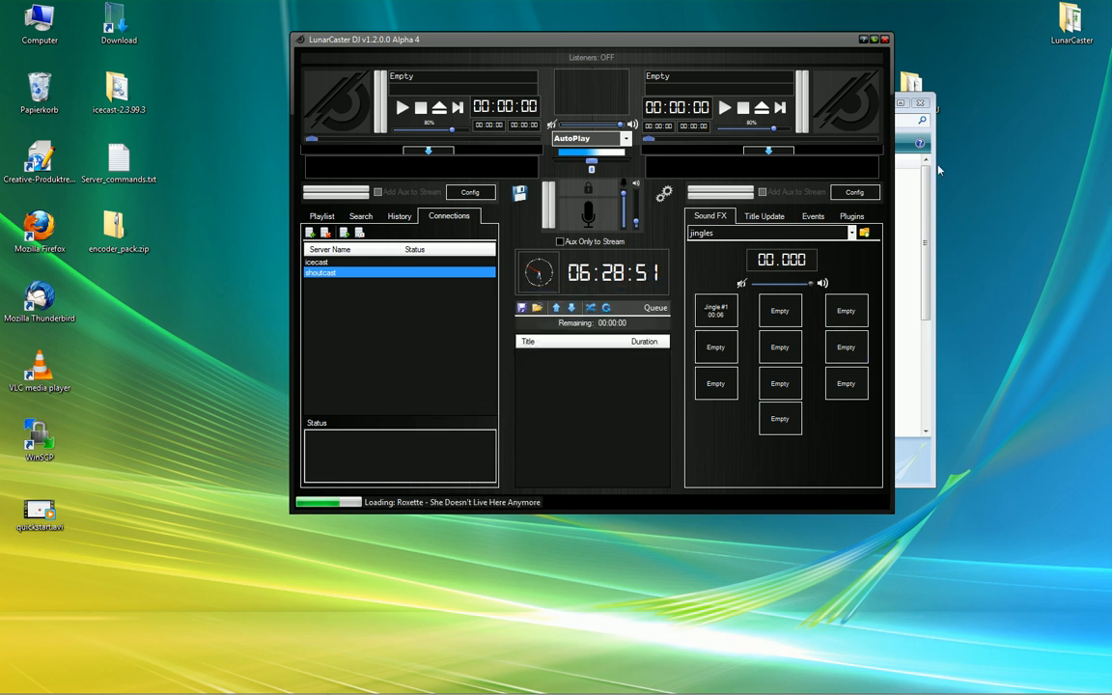
{"action": "left_click", "coordinate": [925, 181]}
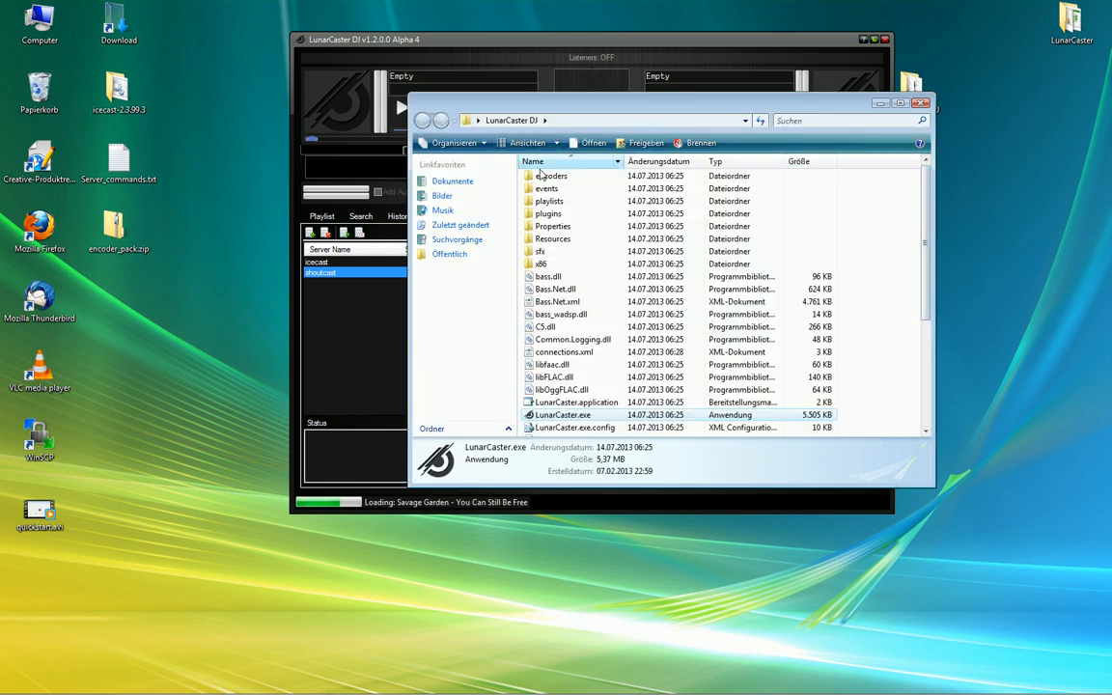
Open the encoders folder and encoder_pack.zip, selecting every file except flac.exe and opusenc.exe
{"action": "double_click", "coordinate": [547, 176]}
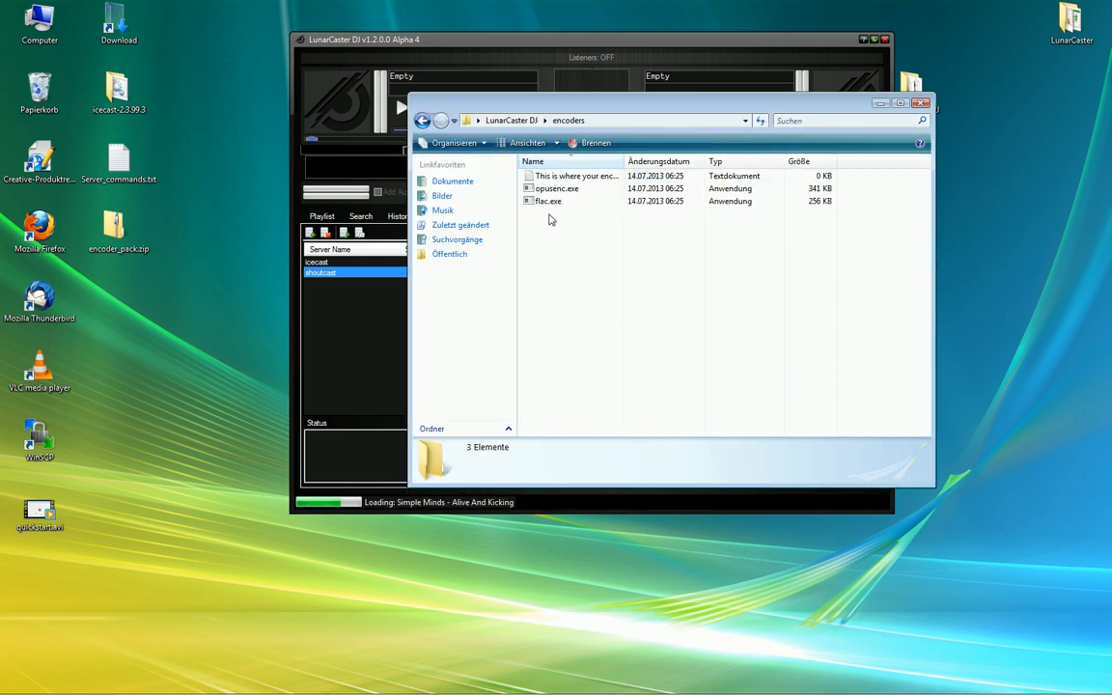
{"action": "left_click", "coordinate": [558, 189]}
{"action": "left_click", "coordinate": [555, 203]}
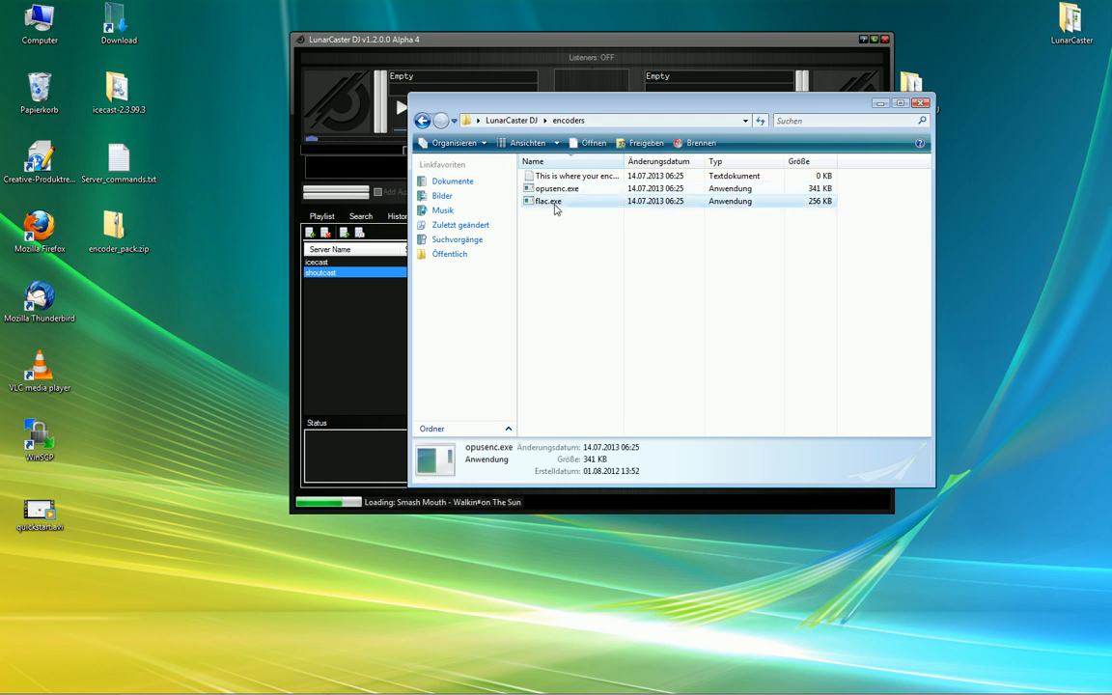
{"action": "left_click", "coordinate": [590, 348]}
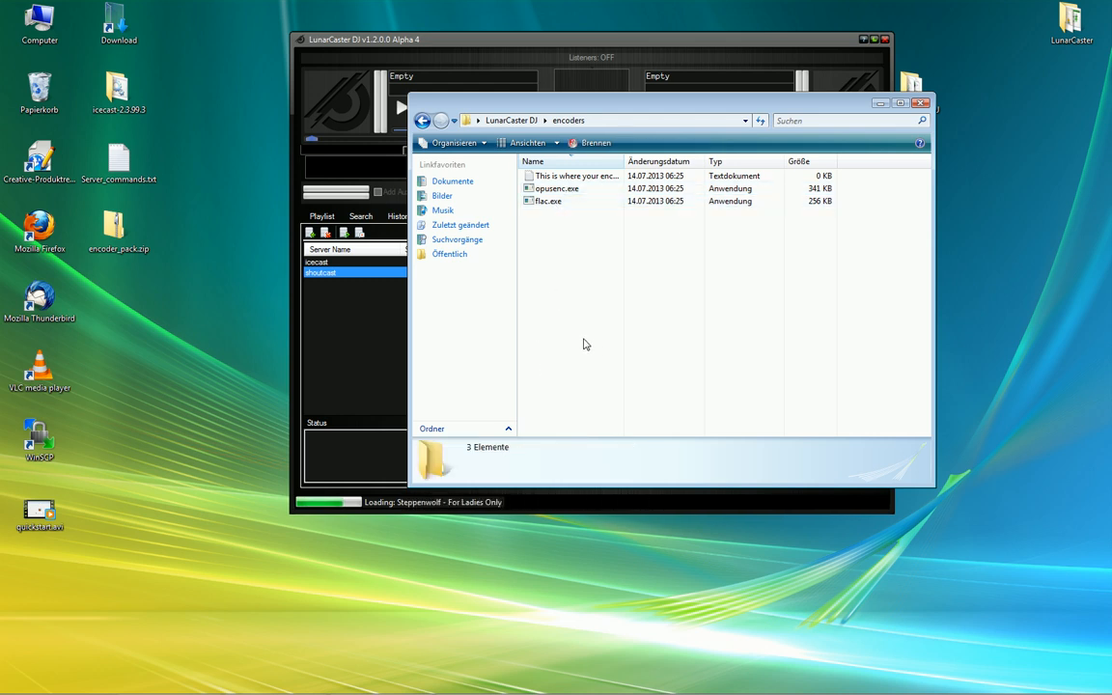
{"action": "double_click", "coordinate": [118, 228]}
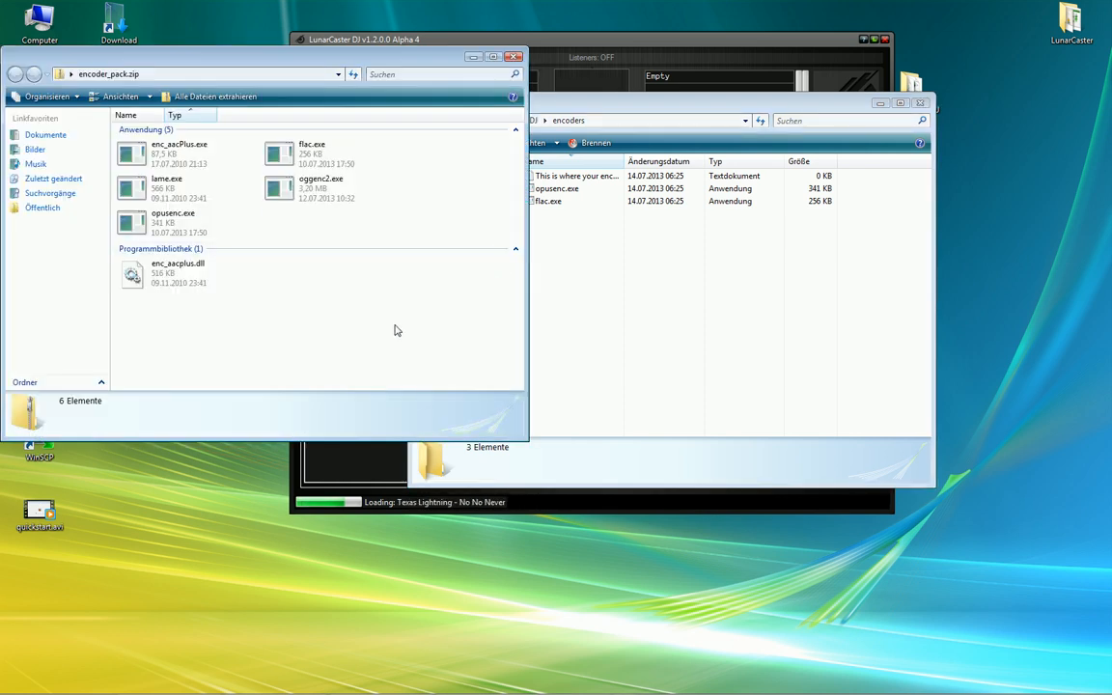
{"action": "left_click_drag", "start_coordinate": [395, 309], "coordinate": [94, 124]}
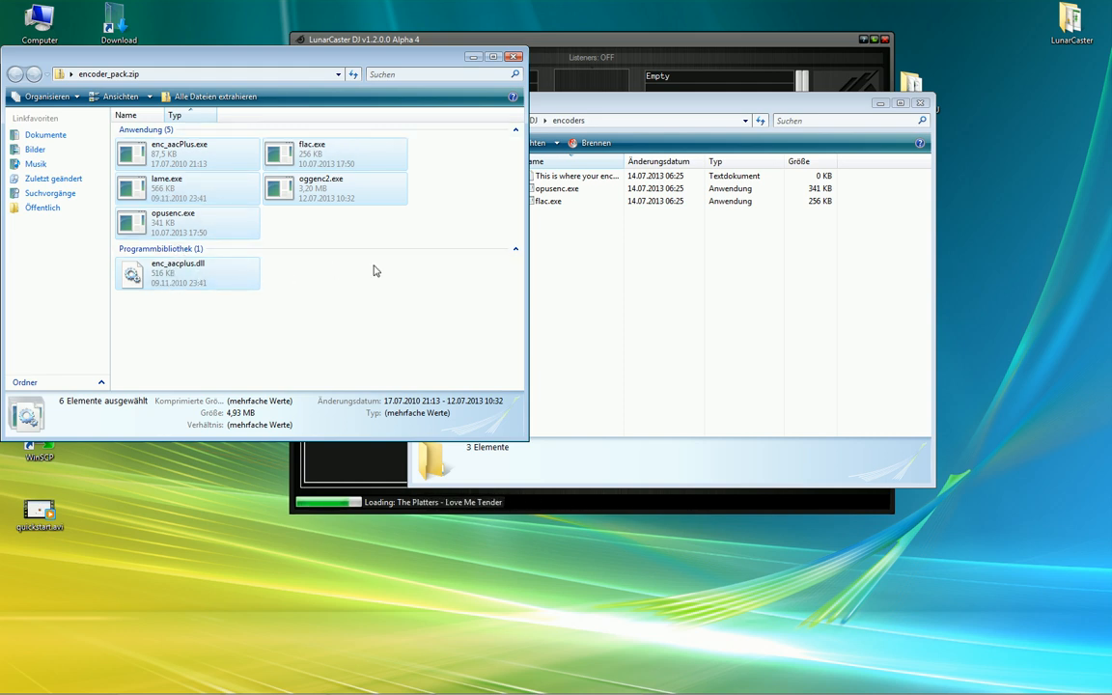
{"action": "left_click", "coordinate": [336, 159], "text": "ctrl"}
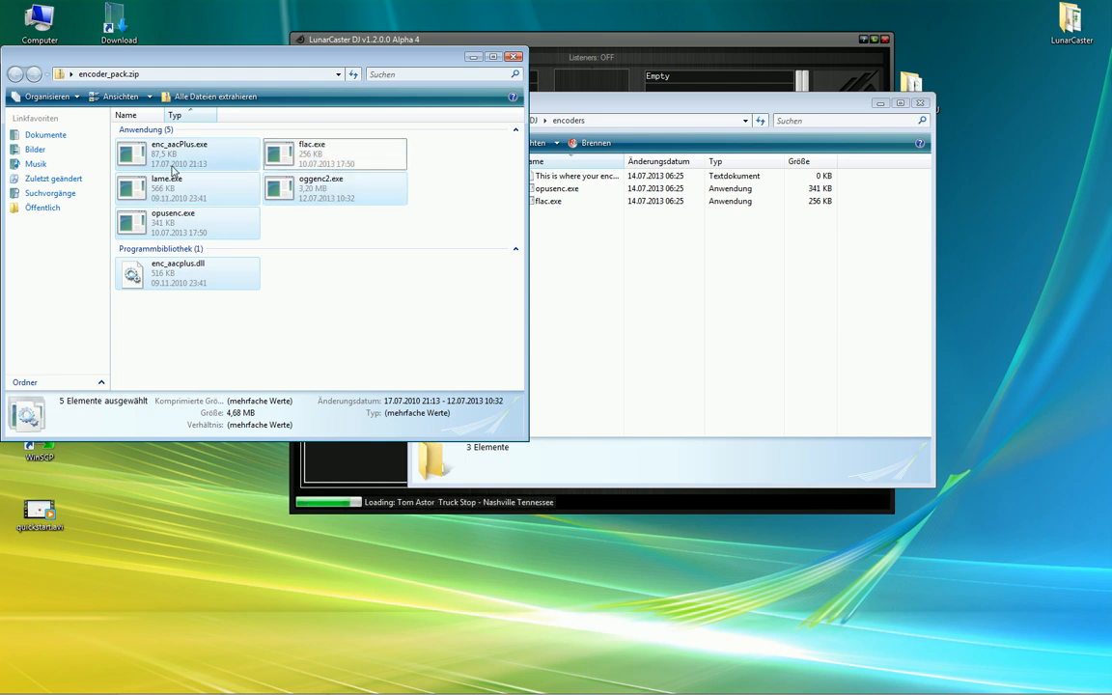
{"action": "left_click", "coordinate": [173, 229], "text": "ctrl"}
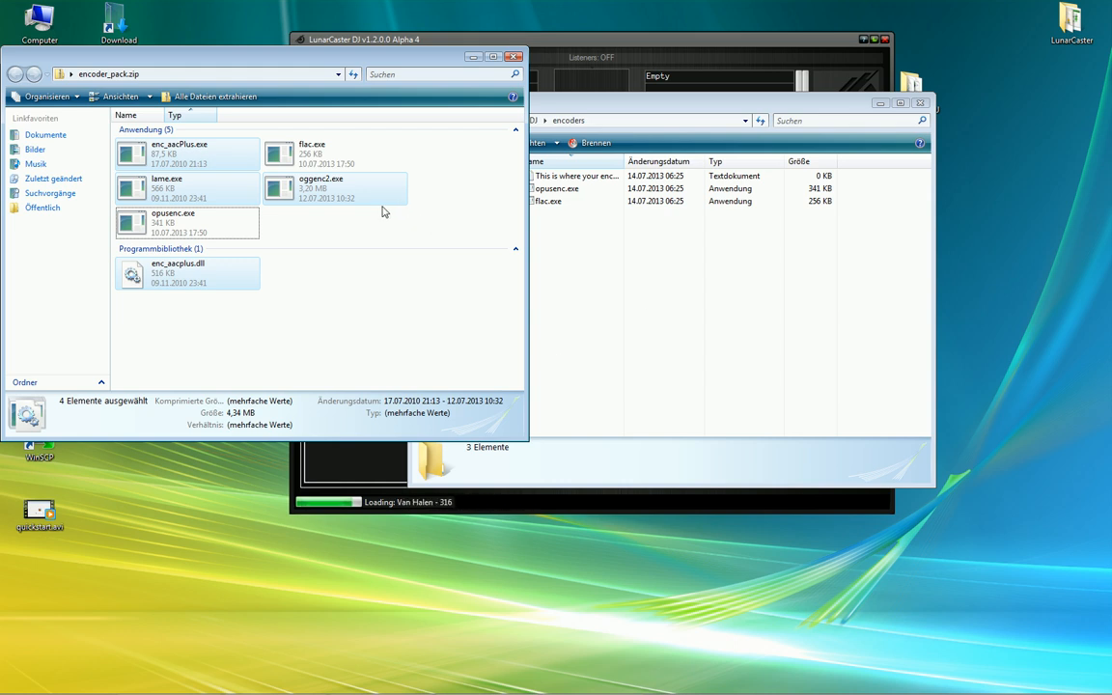
Copy the four selected encoder files into the encoders folder and close the archive window
{"action": "left_click_drag", "start_coordinate": [622, 106], "coordinate": [785, 69]}
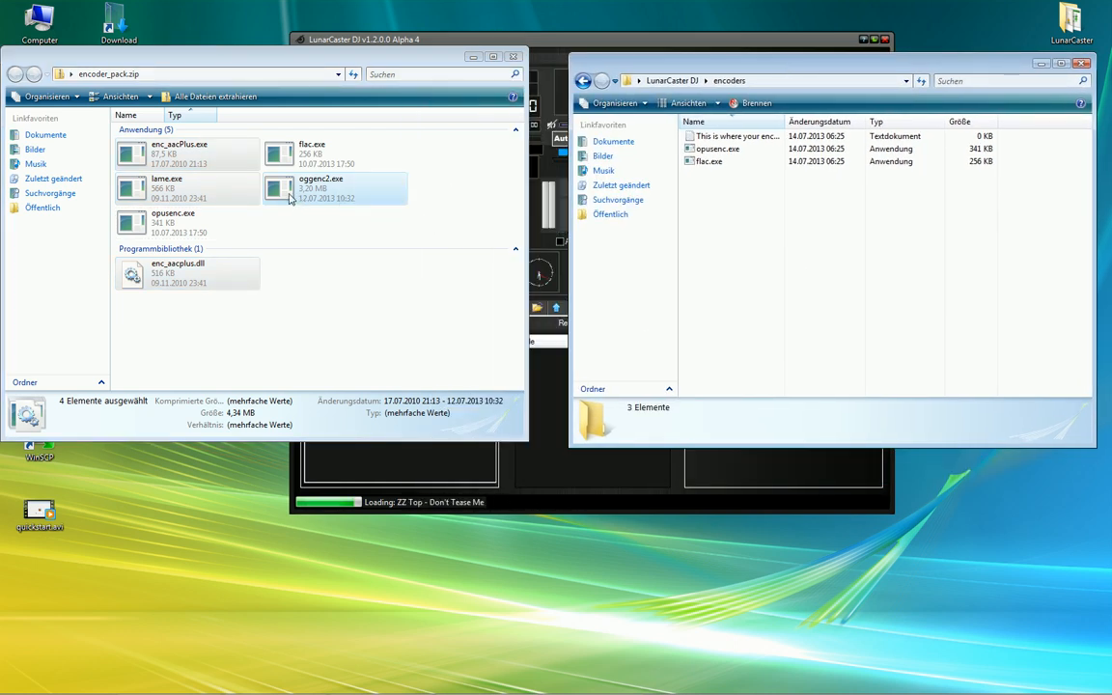
{"action": "left_click_drag", "start_coordinate": [290, 198], "coordinate": [809, 258]}
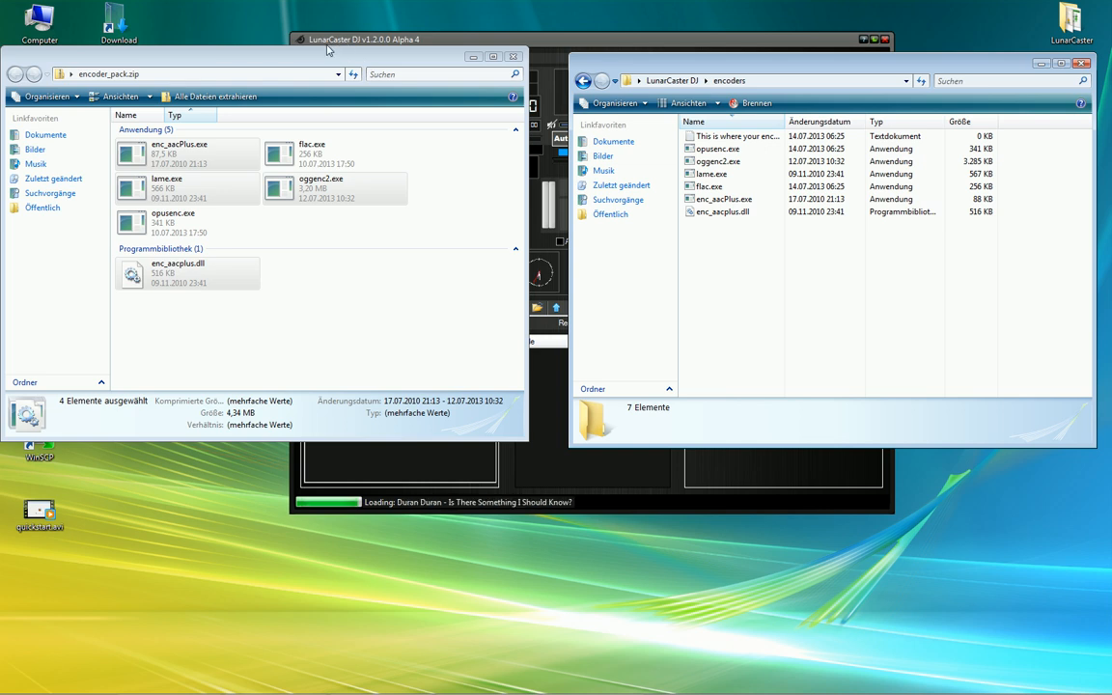
{"action": "left_click_drag", "start_coordinate": [318, 58], "coordinate": [339, 44]}
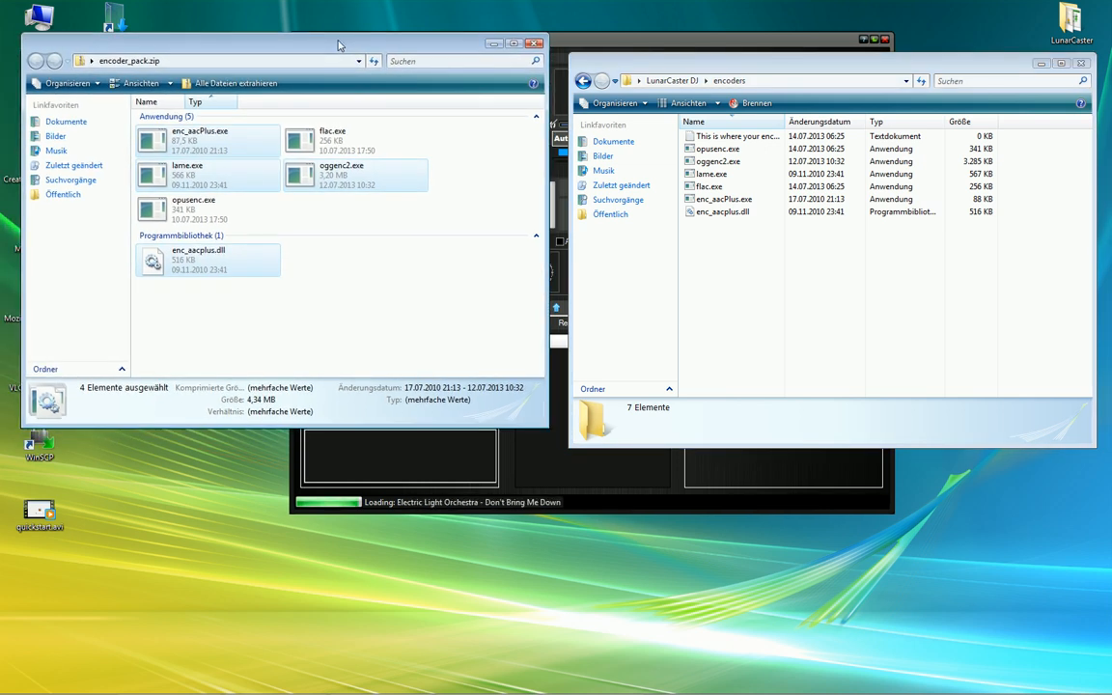
{"action": "left_click", "coordinate": [534, 43]}
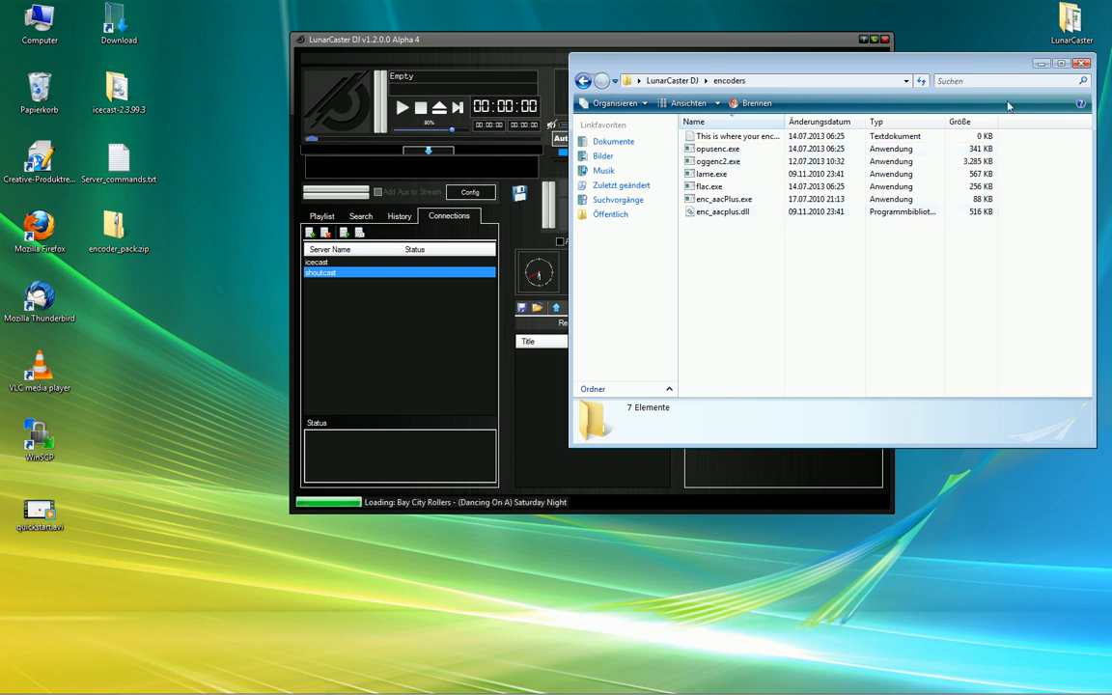
Retry the shoutcast connection, which fails to connect, then open the icecast-2.3.99.3 folder
{"action": "left_click", "coordinate": [1042, 64]}
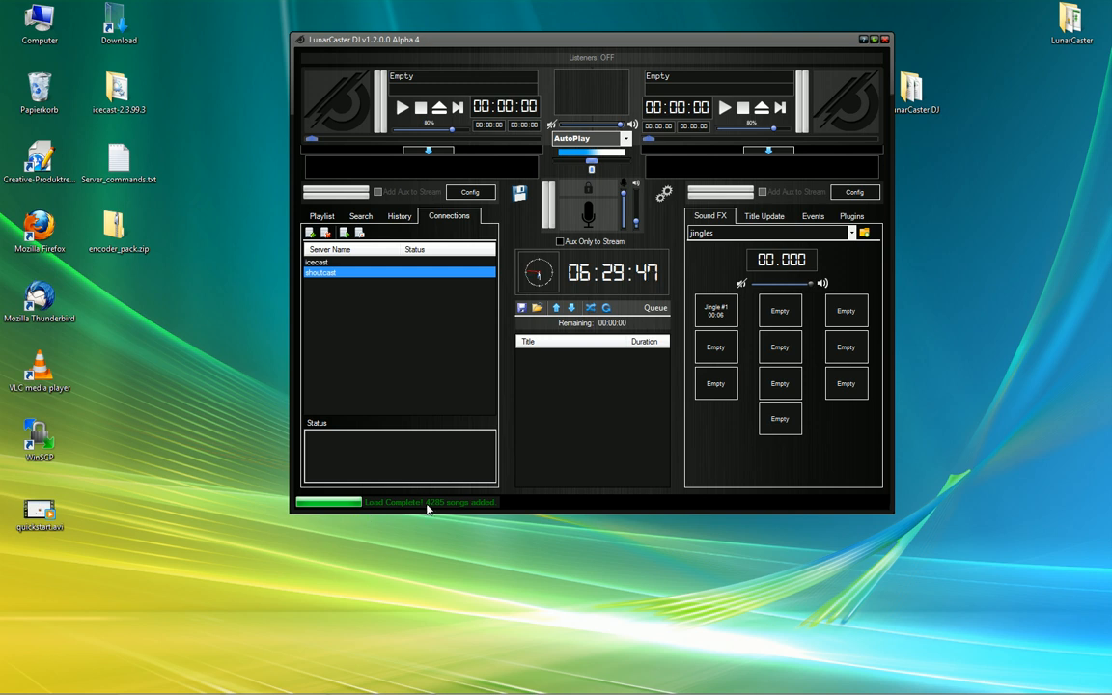
{"action": "left_click", "coordinate": [319, 262]}
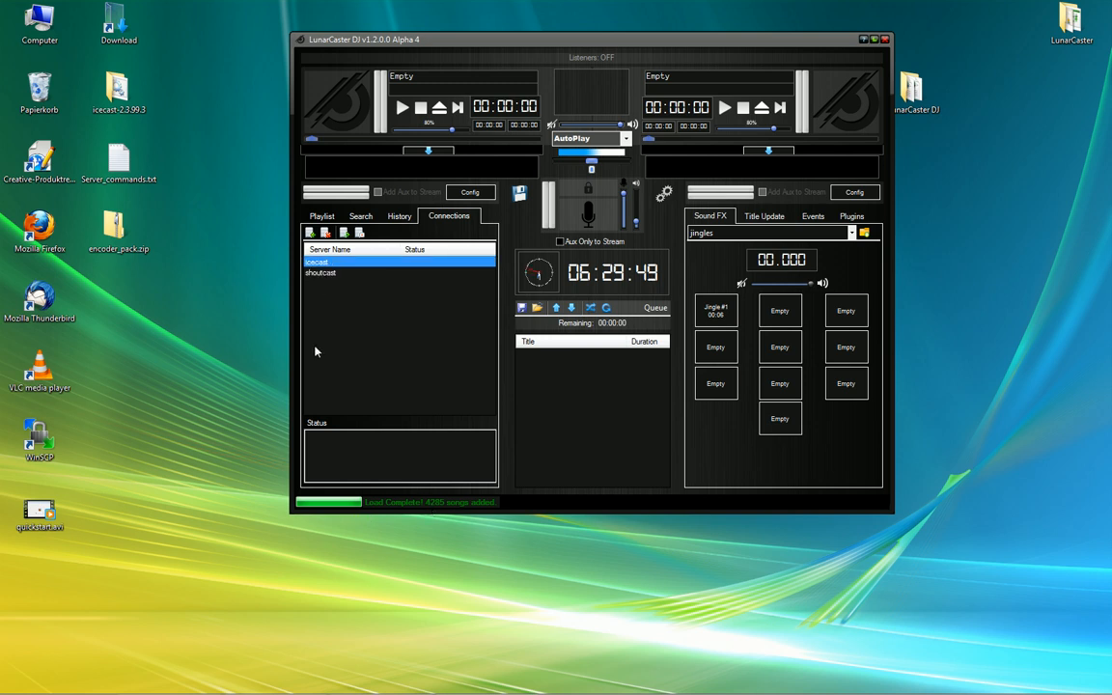
{"action": "mouse_move", "coordinate": [318, 693]}
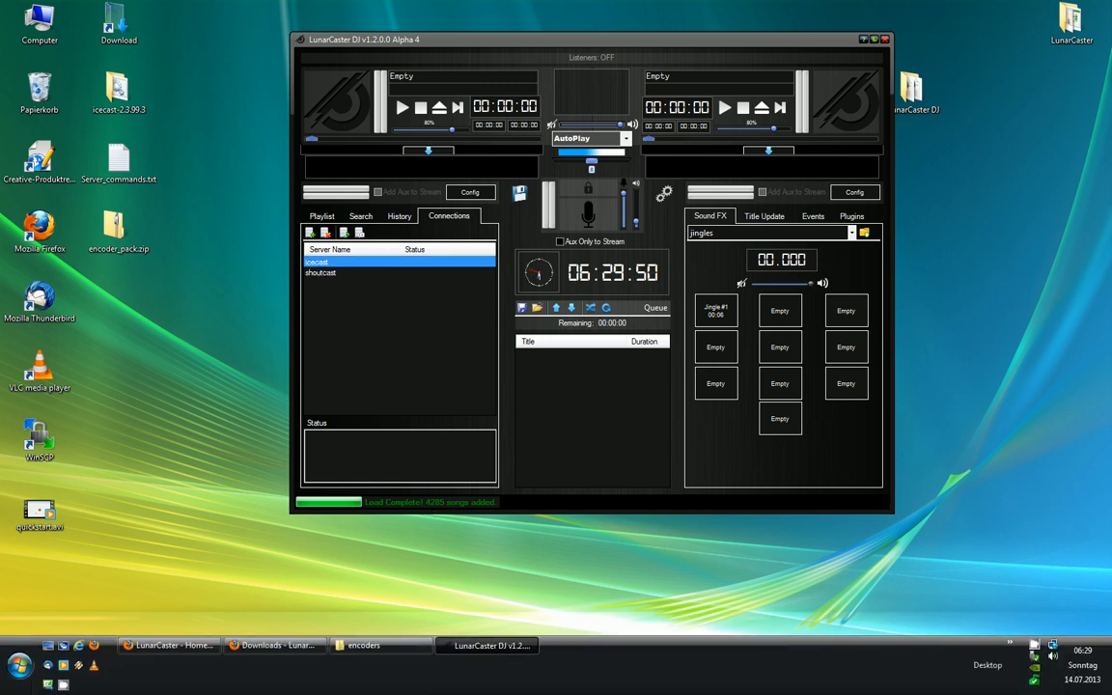
{"action": "left_click", "coordinate": [328, 273]}
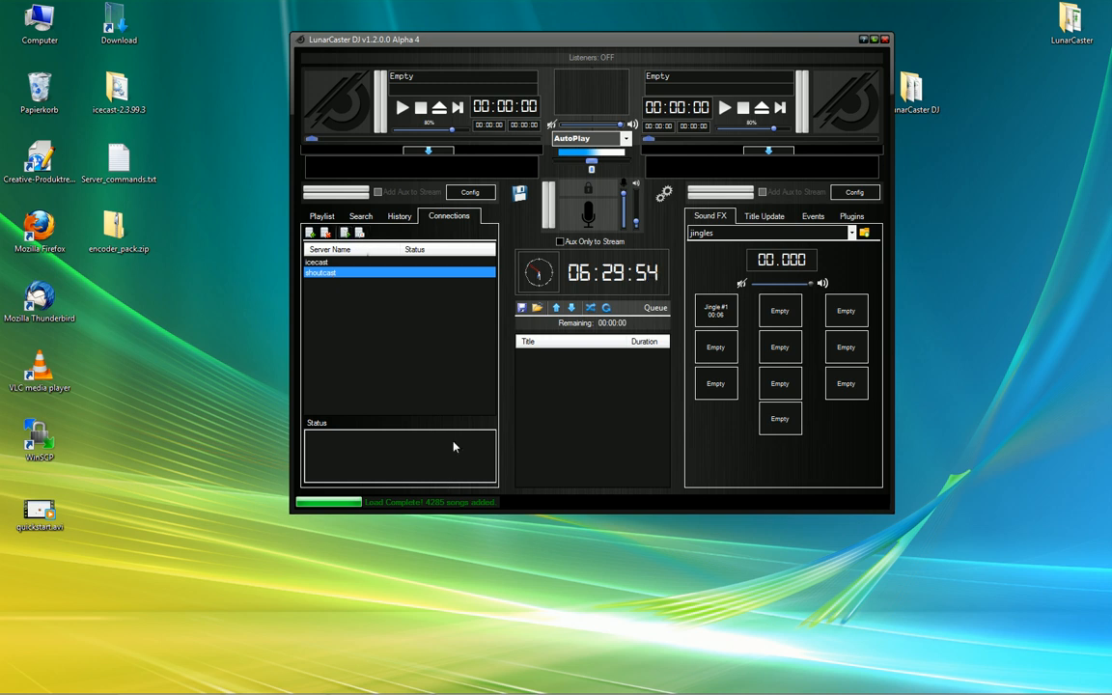
{"action": "left_click", "coordinate": [349, 235]}
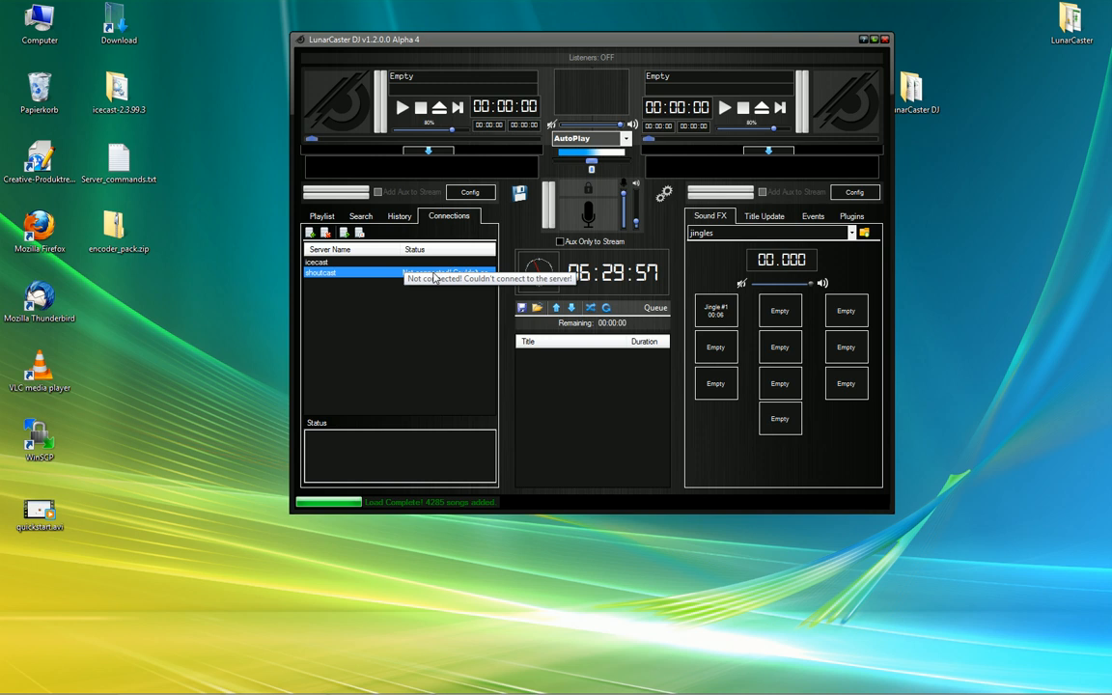
{"action": "left_click", "coordinate": [369, 263]}
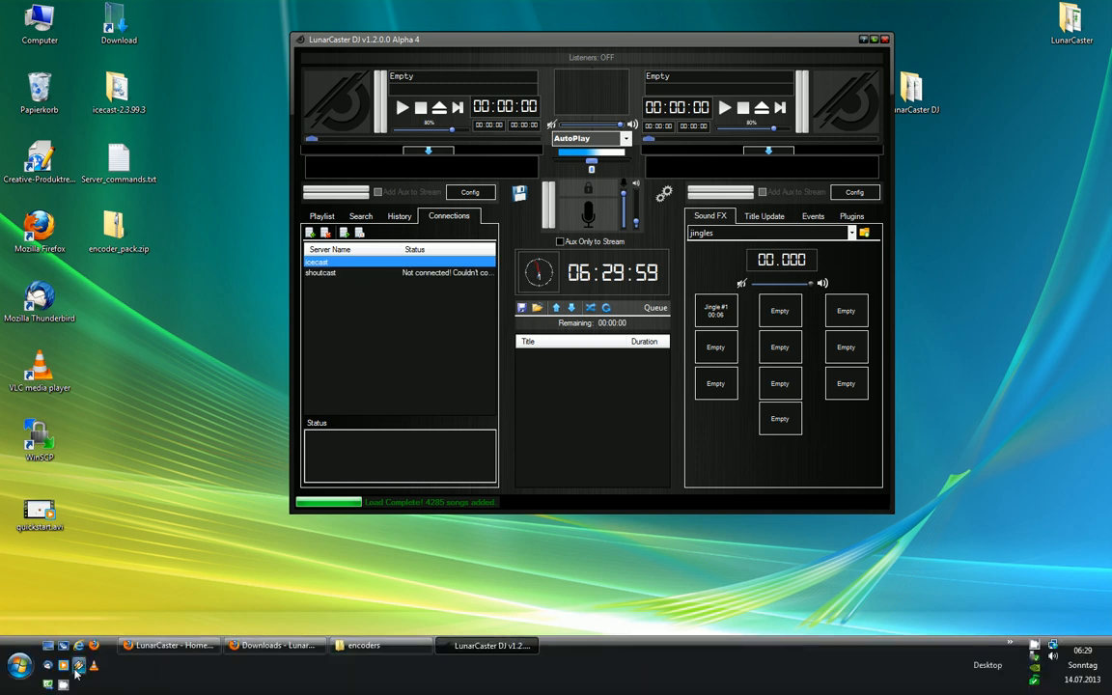
{"action": "double_click", "coordinate": [115, 89]}
Start the Icecast server with icecast.bat, close its folder, minimize the console, and launch Firefox
{"action": "double_click", "coordinate": [568, 242]}
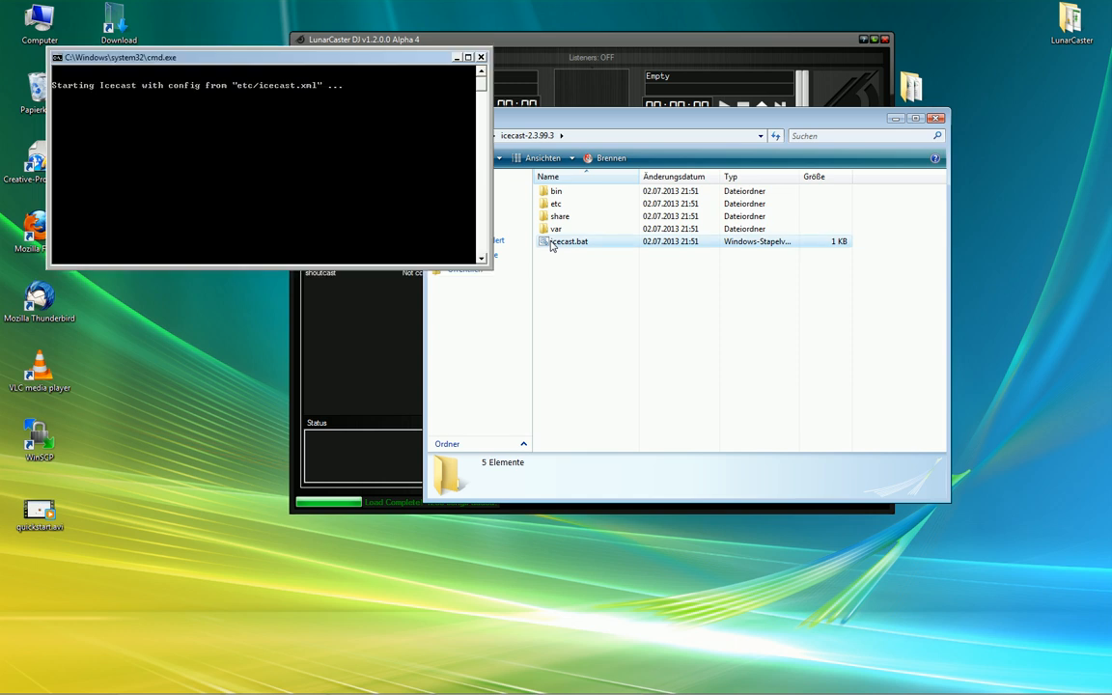
{"action": "left_click", "coordinate": [935, 118]}
{"action": "left_click", "coordinate": [458, 58]}
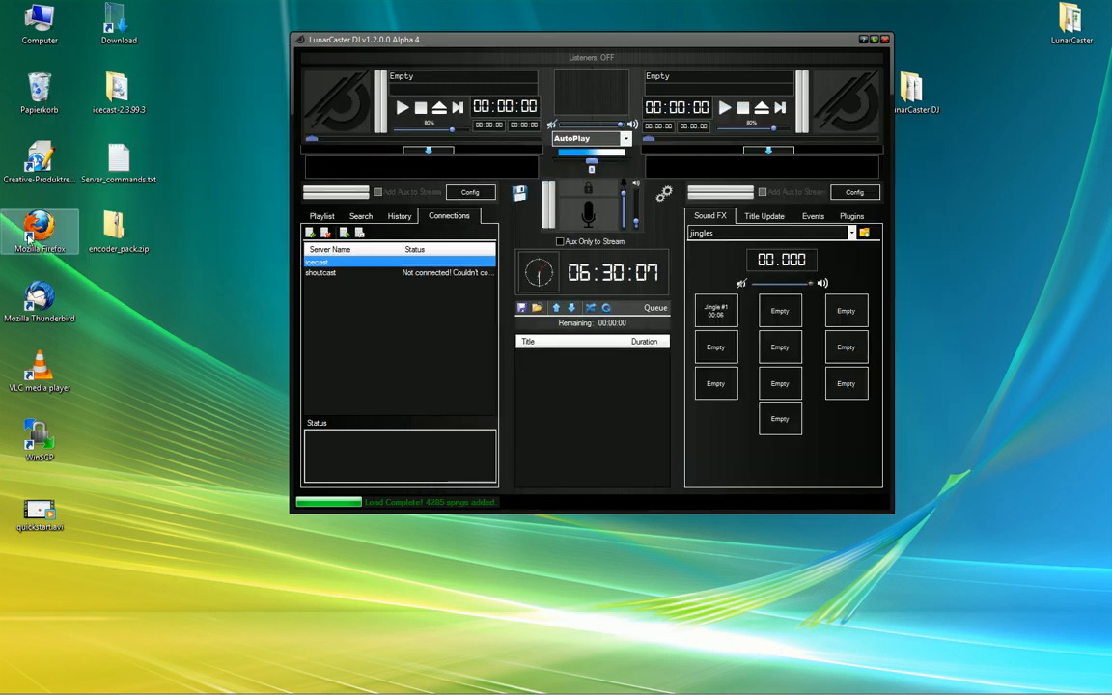
{"action": "double_click", "coordinate": [34, 231]}
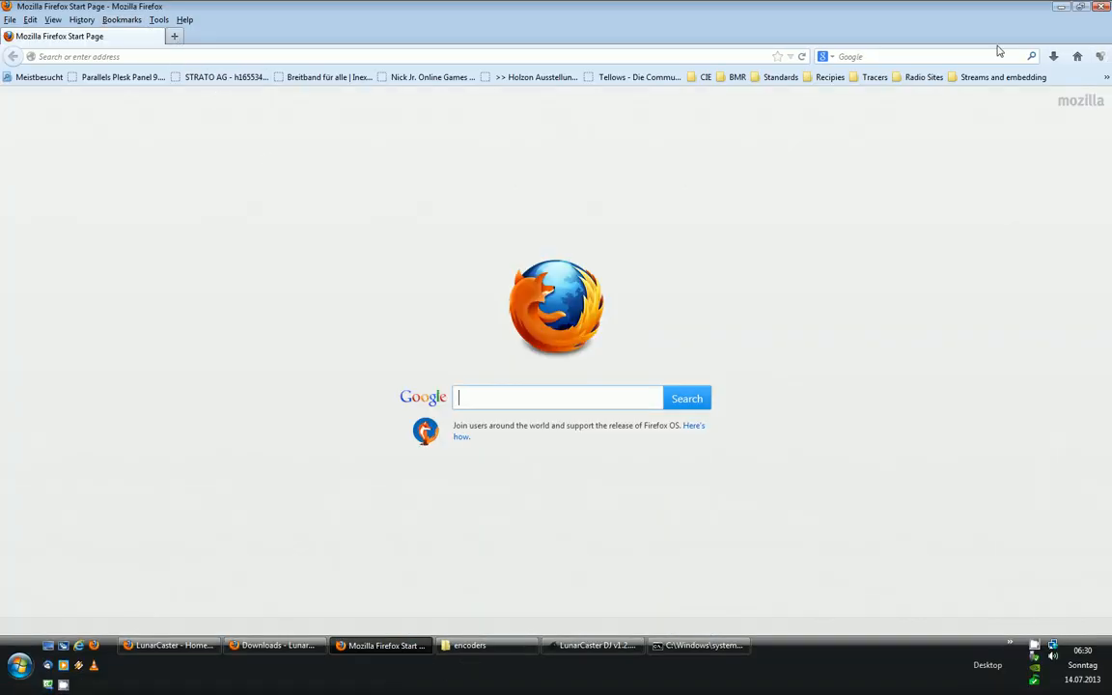
Open the SHOUTcast management page at dev.lunarcaster.com/smi/ in Firefox
{"action": "left_click", "coordinate": [1106, 8]}
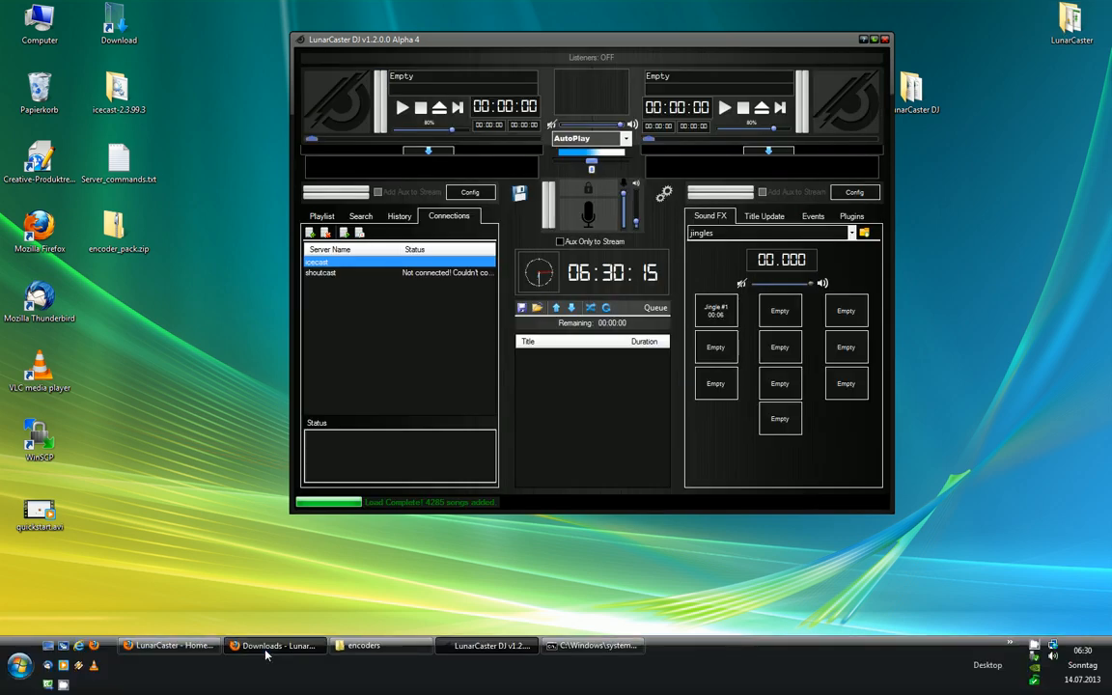
{"action": "left_click", "coordinate": [273, 677]}
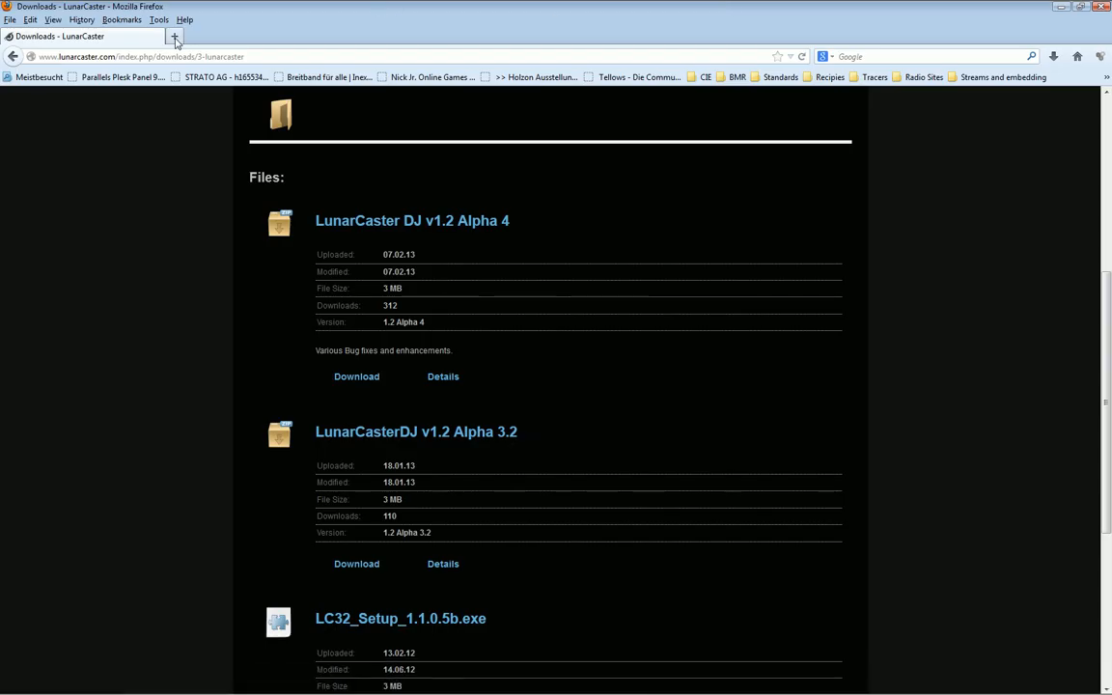
{"action": "left_click", "coordinate": [258, 57]}
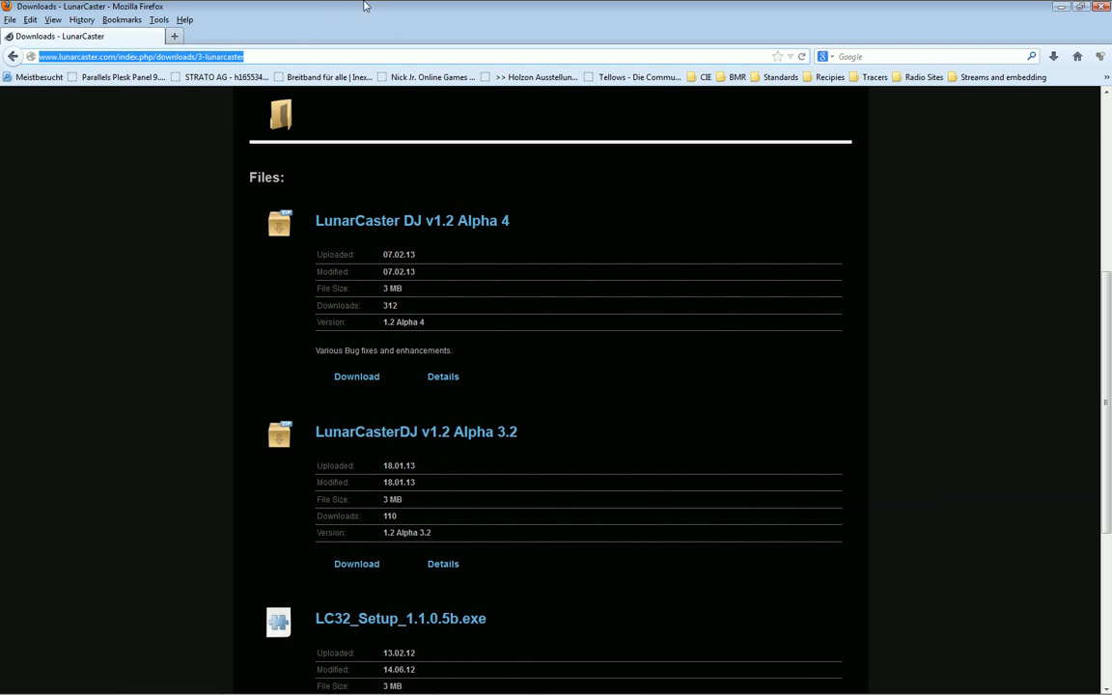
{"action": "type", "text": "dev."}
{"action": "key", "text": "Down"}
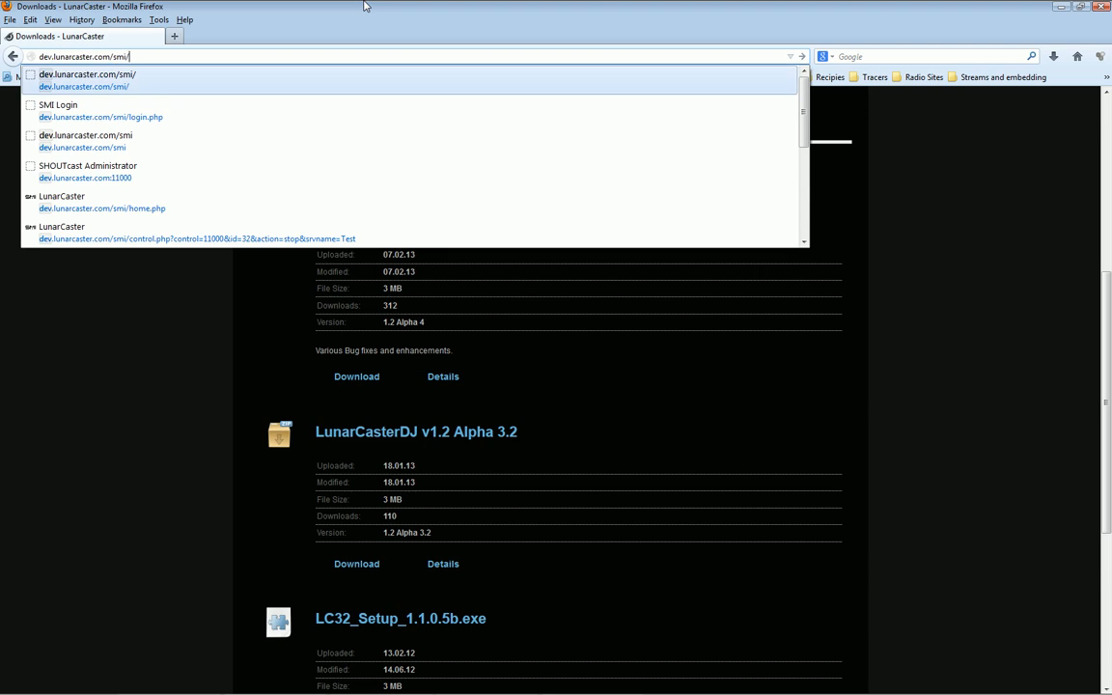
{"action": "key", "text": "Return"}
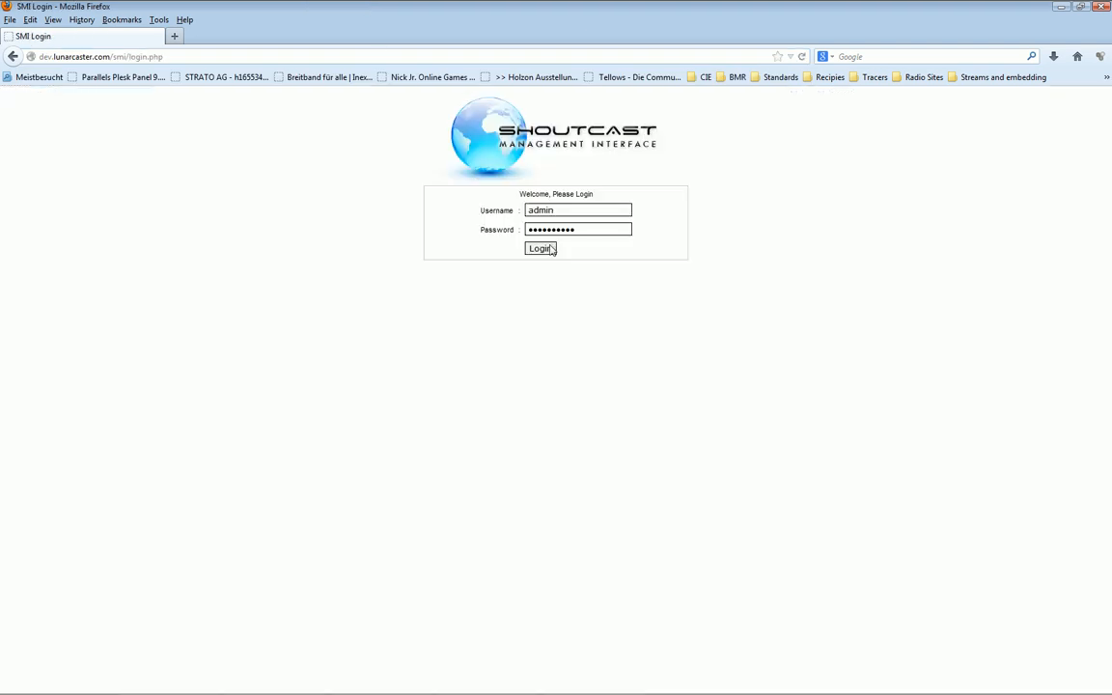
Log in and start the Test server on port 11000, acknowledging the confirmation
{"action": "left_click", "coordinate": [550, 249]}
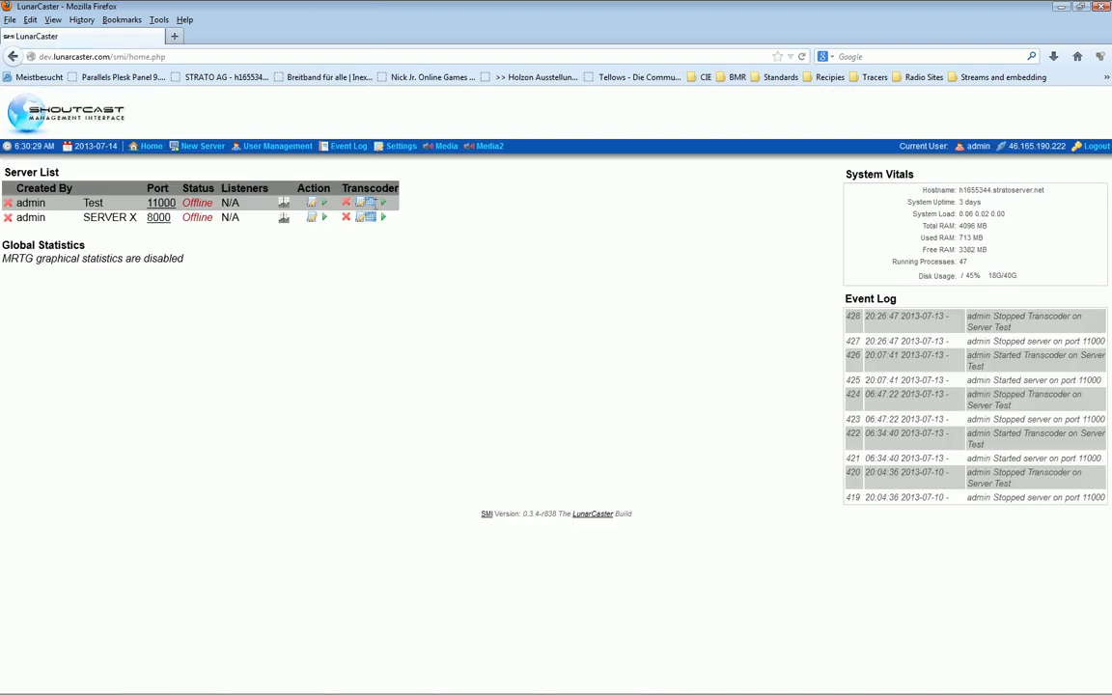
{"action": "left_click", "coordinate": [327, 205]}
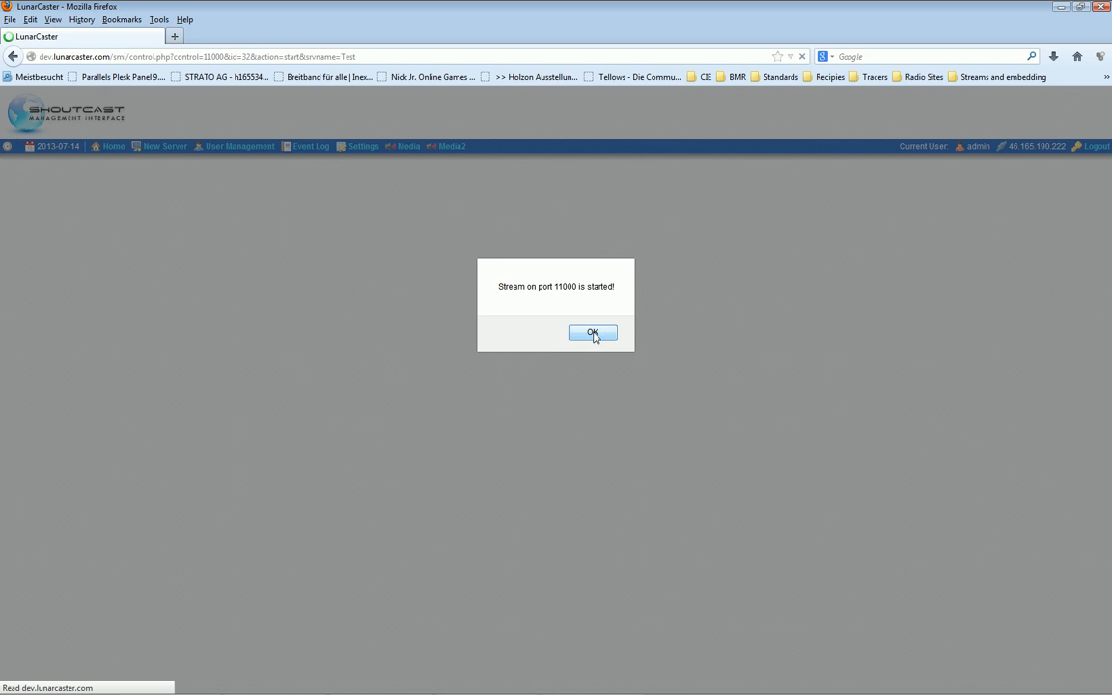
{"action": "left_click", "coordinate": [590, 333]}
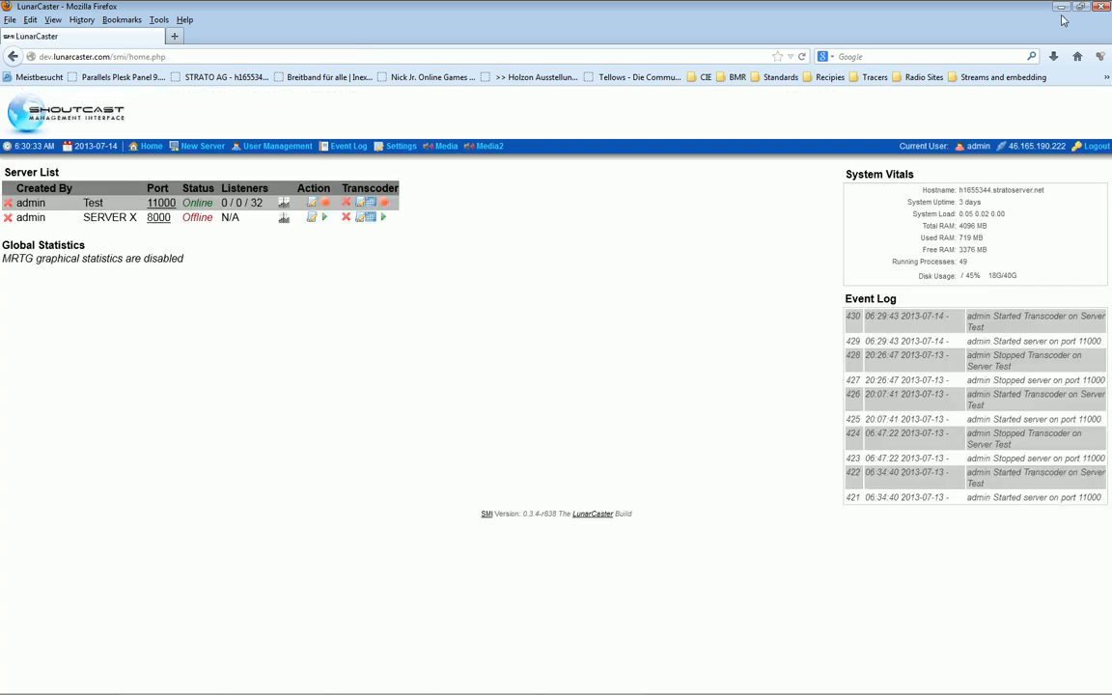
Connect the shoutcast and icecast servers and dismiss the 44100 sample-rate message
{"action": "left_click", "coordinate": [1060, 9]}
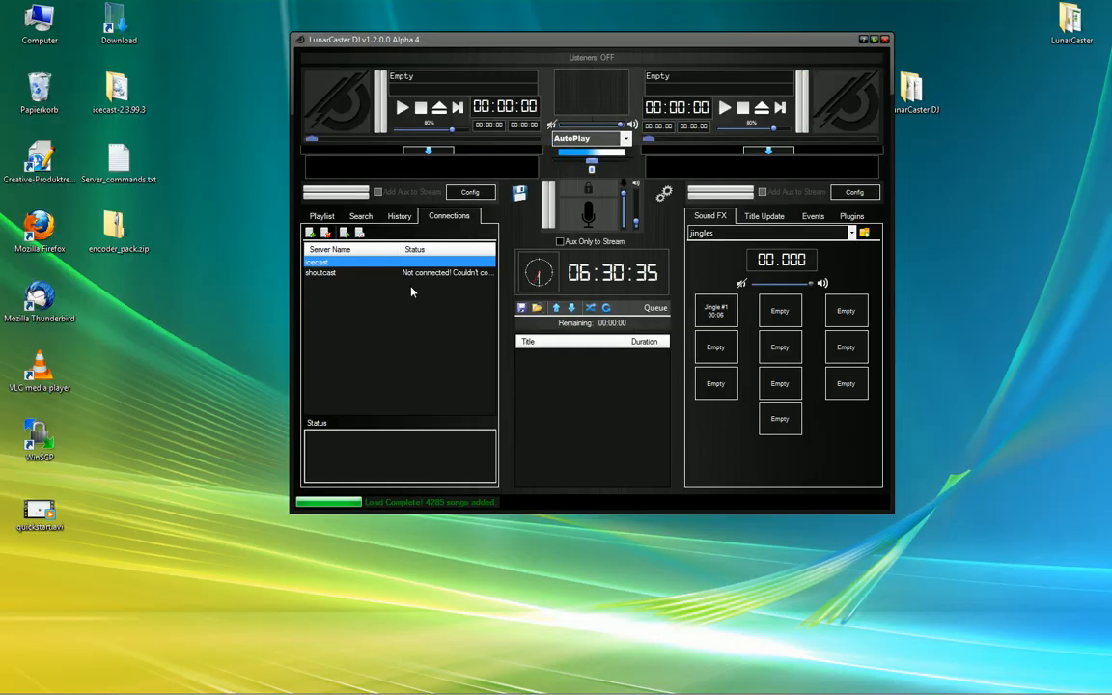
{"action": "left_click", "coordinate": [323, 276]}
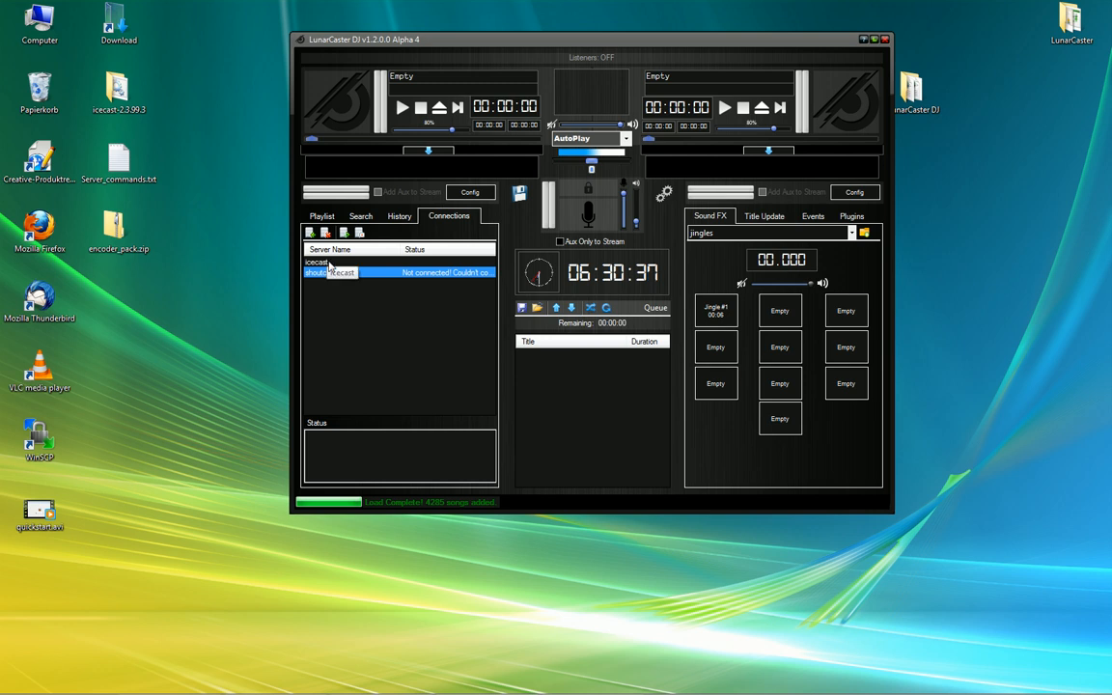
{"action": "left_click", "coordinate": [345, 233]}
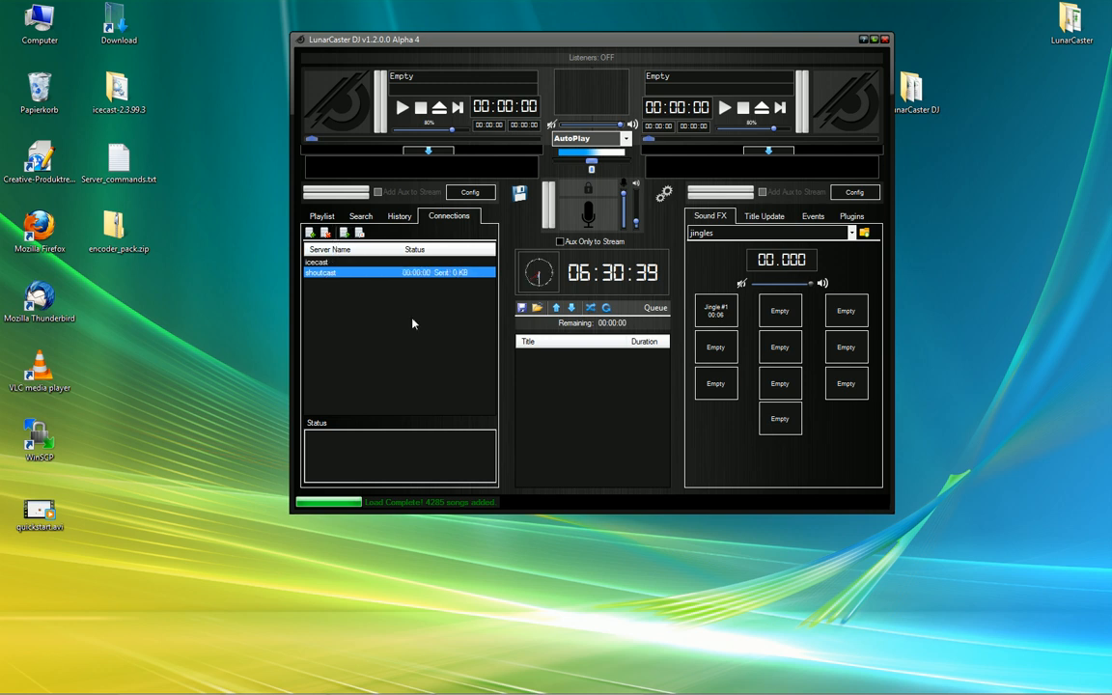
{"action": "left_click", "coordinate": [349, 261]}
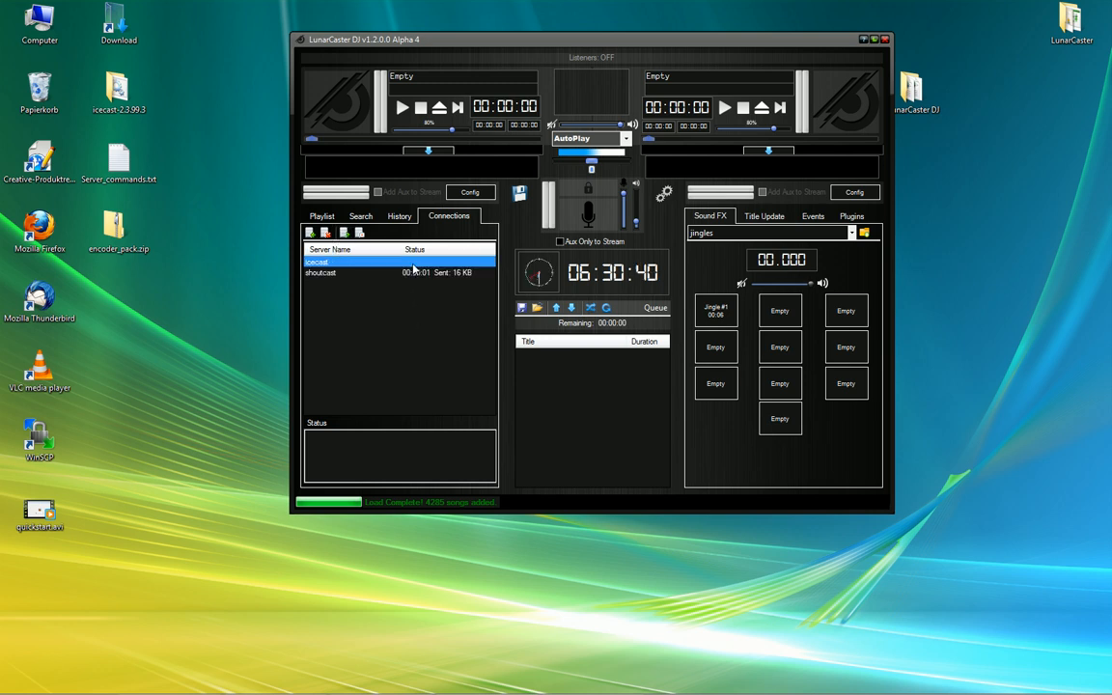
{"action": "left_click", "coordinate": [359, 233]}
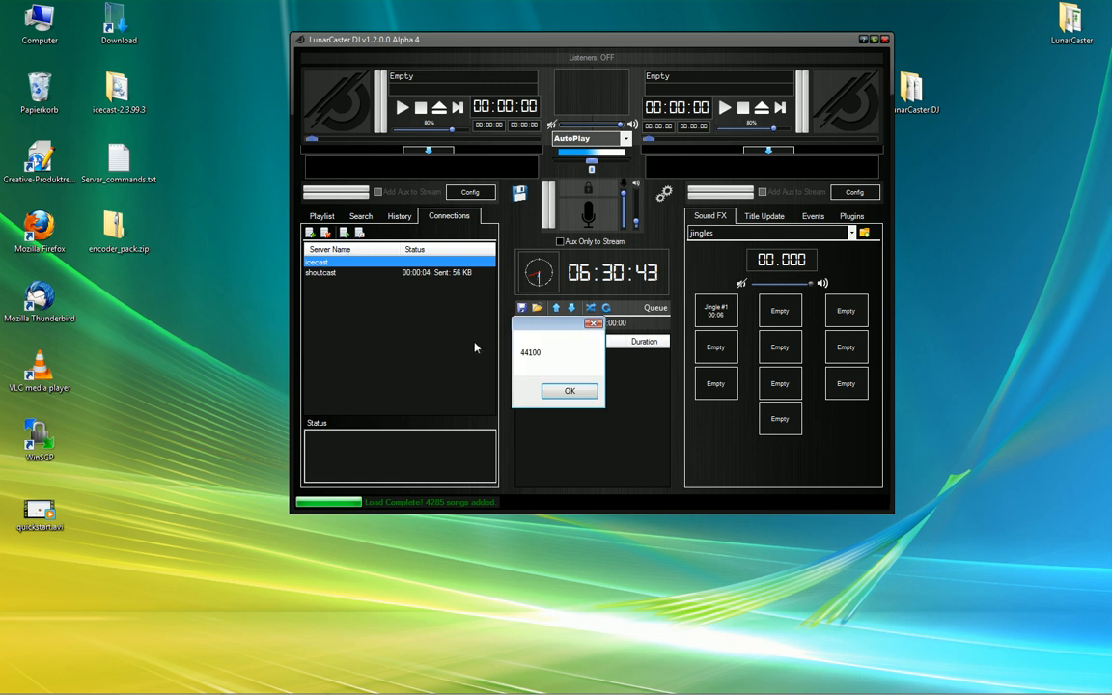
{"action": "left_click", "coordinate": [569, 391]}
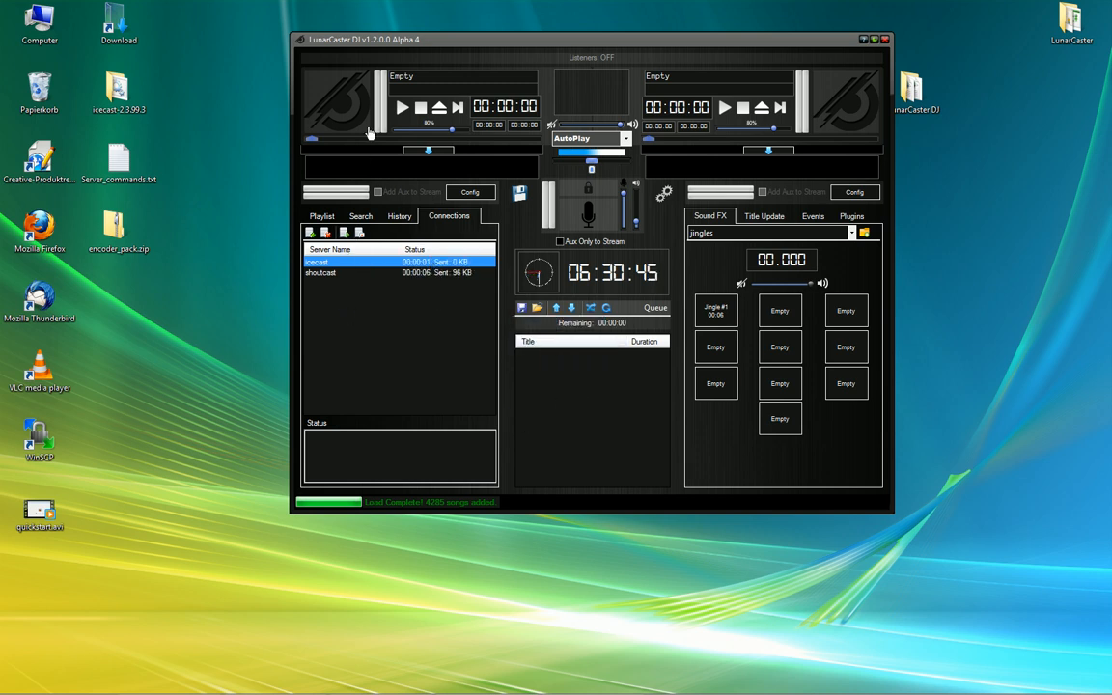
Queue four random songs, play Meat Loaf - Back Into Hell on deck A, and crossfade left
{"action": "left_click", "coordinate": [606, 307]}
{"action": "left_click", "coordinate": [606, 308]}
{"action": "left_click", "coordinate": [607, 308]}
{"action": "left_click", "coordinate": [606, 308]}
{"action": "left_click", "coordinate": [606, 308]}
{"action": "left_click", "coordinate": [606, 308]}
{"action": "left_click", "coordinate": [606, 308]}
{"action": "left_click", "coordinate": [606, 308]}
{"action": "left_click", "coordinate": [606, 308]}
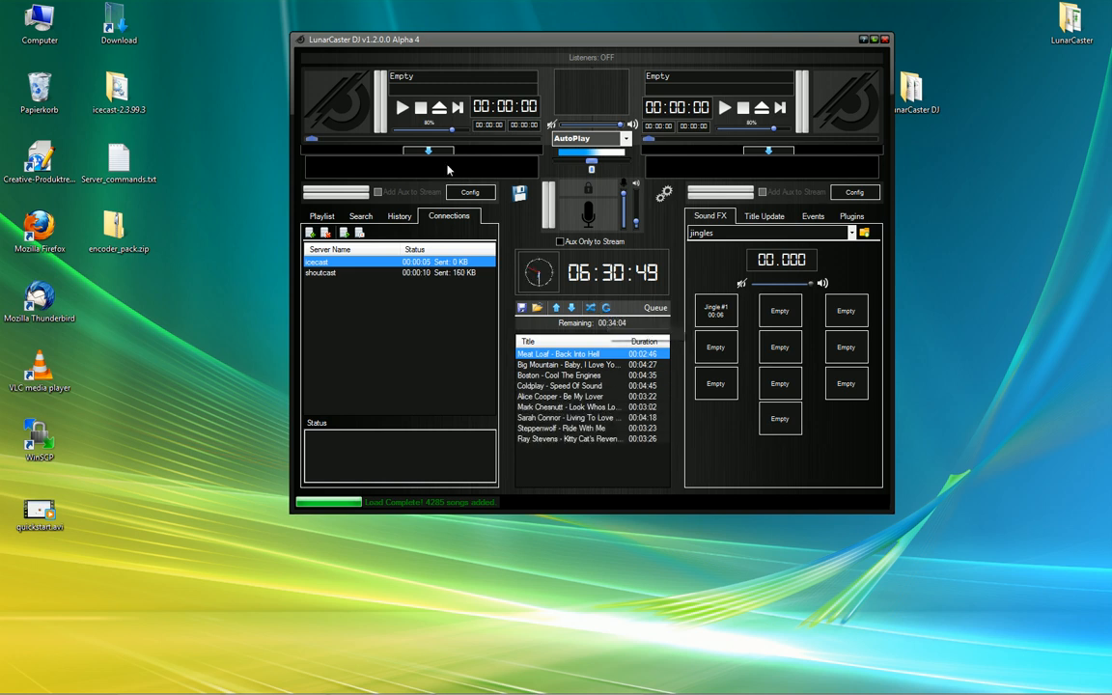
{"action": "left_click", "coordinate": [401, 112]}
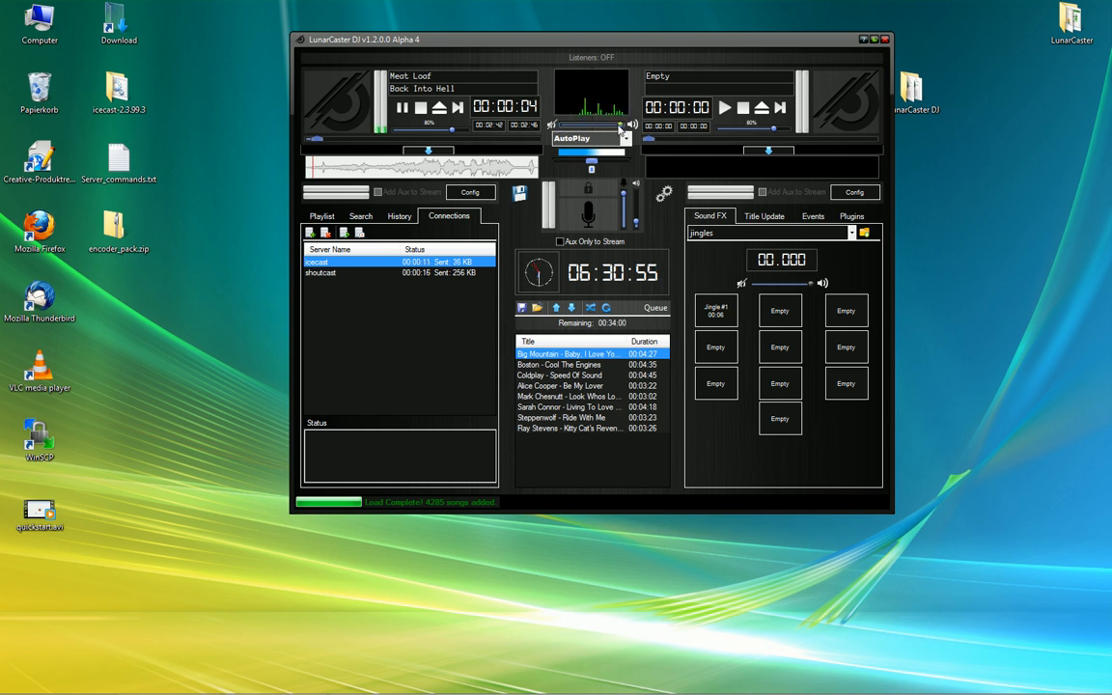
{"action": "left_click_drag", "start_coordinate": [621, 128], "coordinate": [566, 129]}
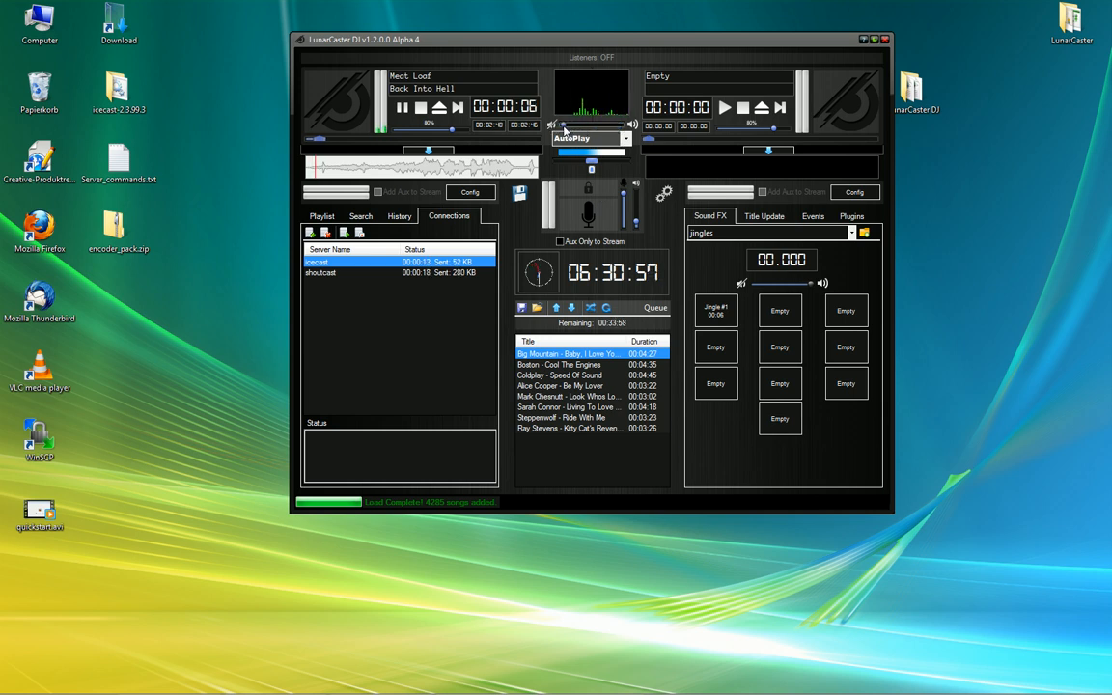
Check the song playlist, then go back to the server connections list
{"action": "left_click", "coordinate": [321, 216]}
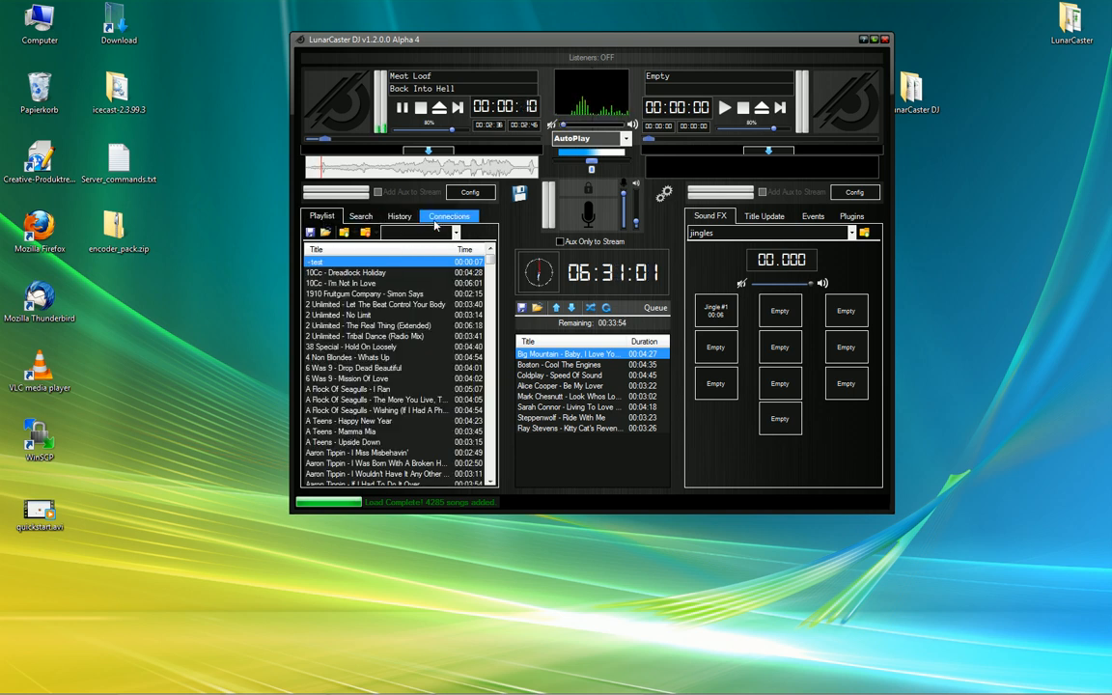
{"action": "left_click", "coordinate": [444, 216]}
{"action": "left_click", "coordinate": [318, 274]}
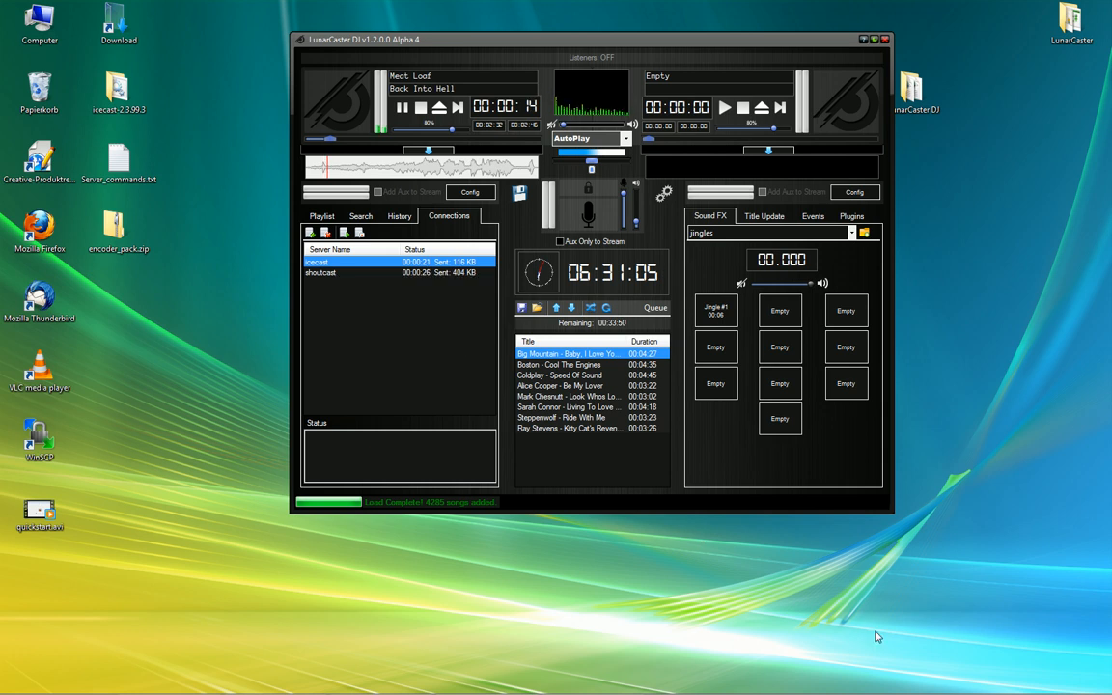
{"action": "mouse_move", "coordinate": [650, 680]}
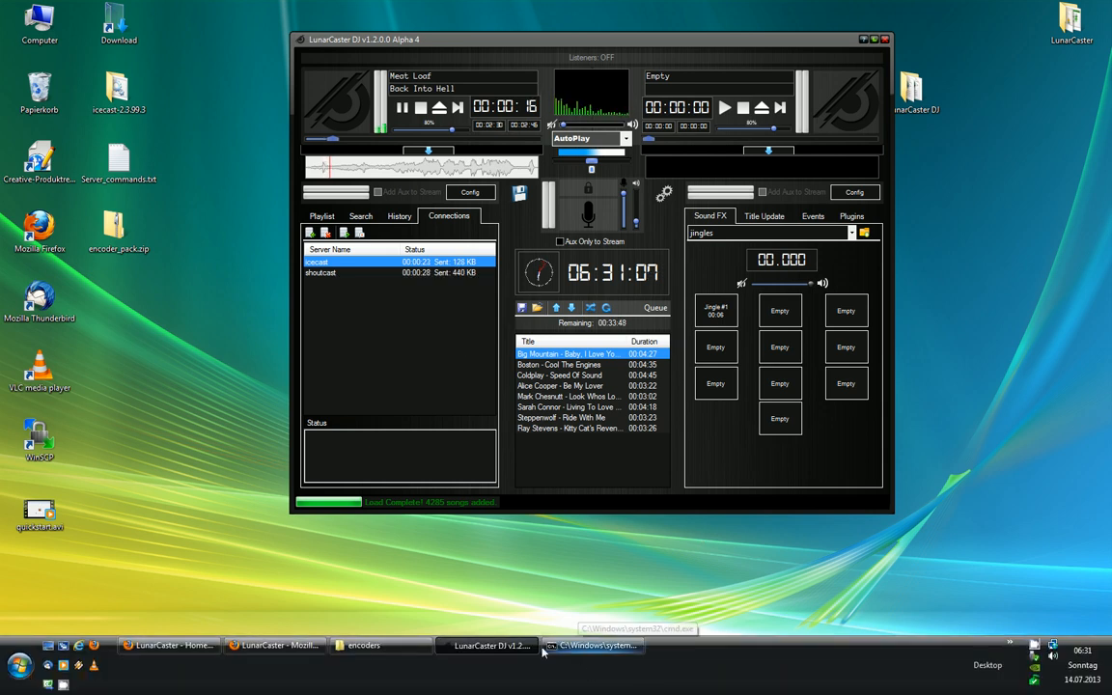
Open the port 11000 status page showing Back Into Hell at 96 kbps, then a new tab
{"action": "left_click", "coordinate": [279, 647]}
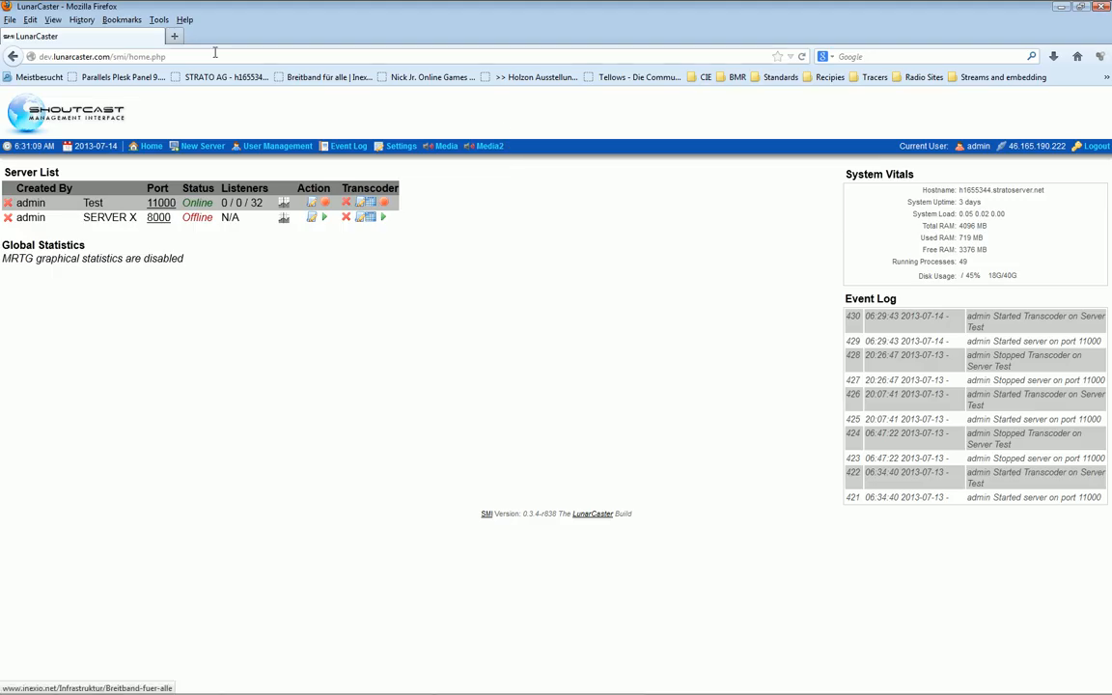
{"action": "left_click", "coordinate": [157, 202]}
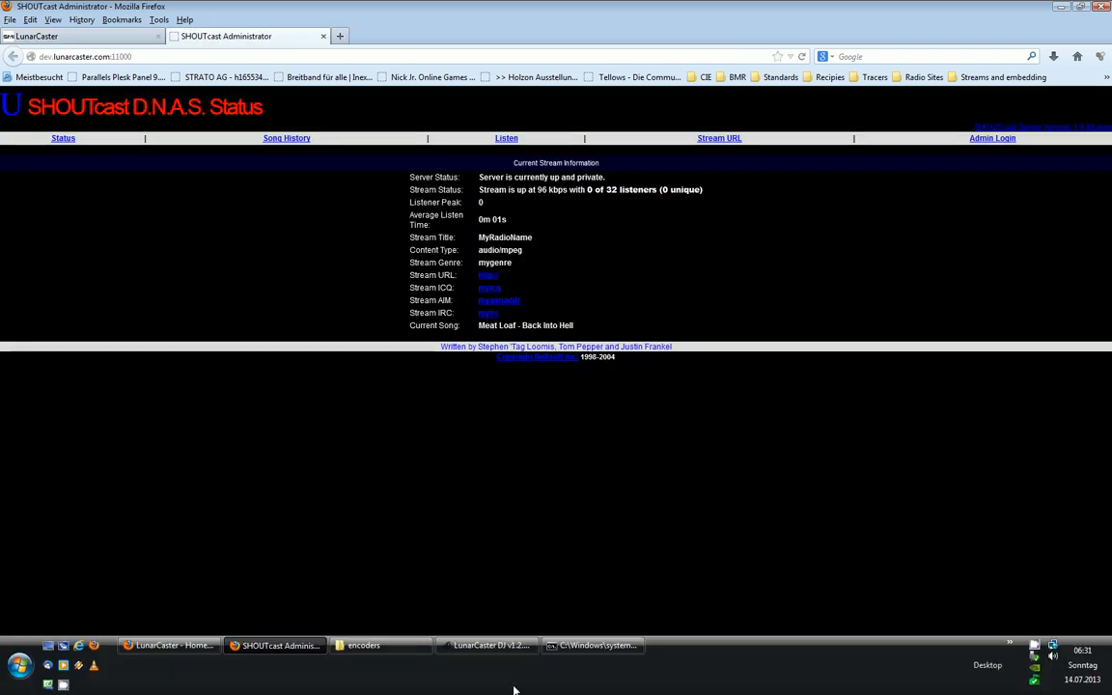
{"action": "left_click", "coordinate": [500, 648]}
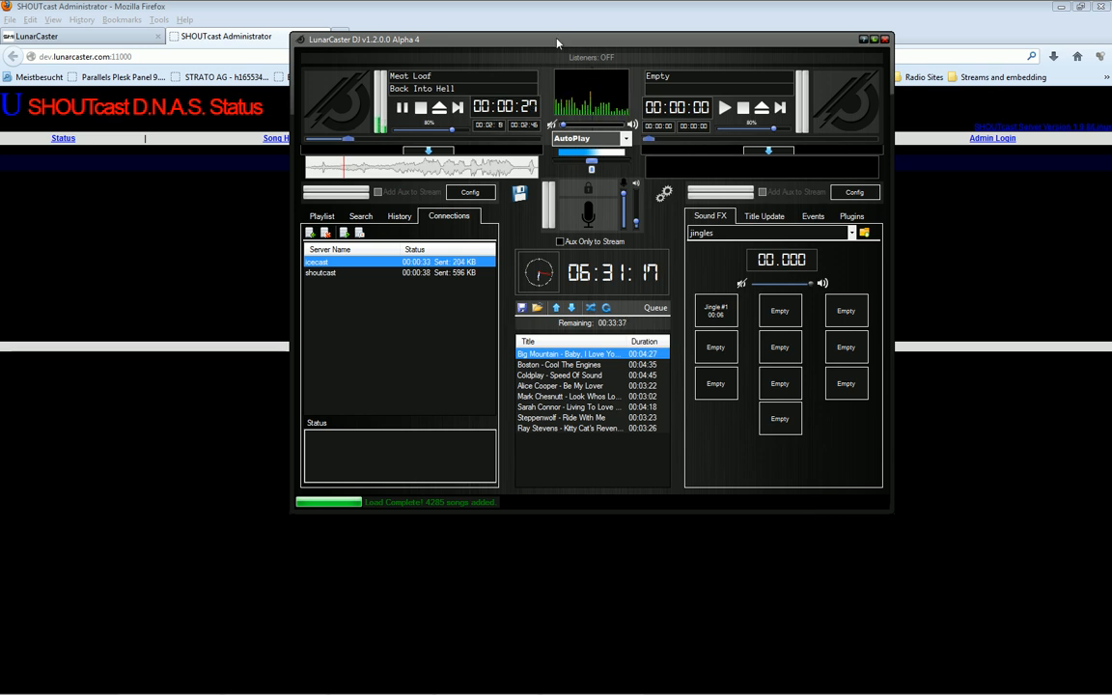
{"action": "left_click_drag", "start_coordinate": [558, 43], "coordinate": [413, 130]}
{"action": "left_click", "coordinate": [339, 36]}
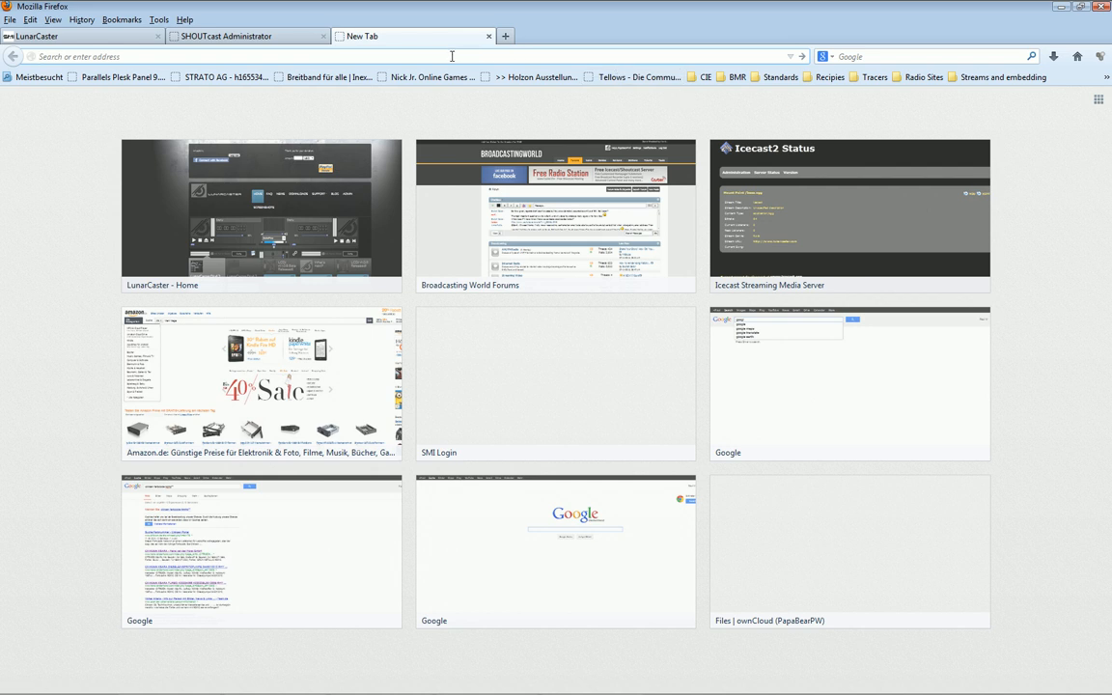
Load localhost:8000 to view the Icecast2 mount /bass.ogg, then return to LunarCaster DJ
{"action": "type", "text": "loc"}
{"action": "type", "text": "alhost:8000"}
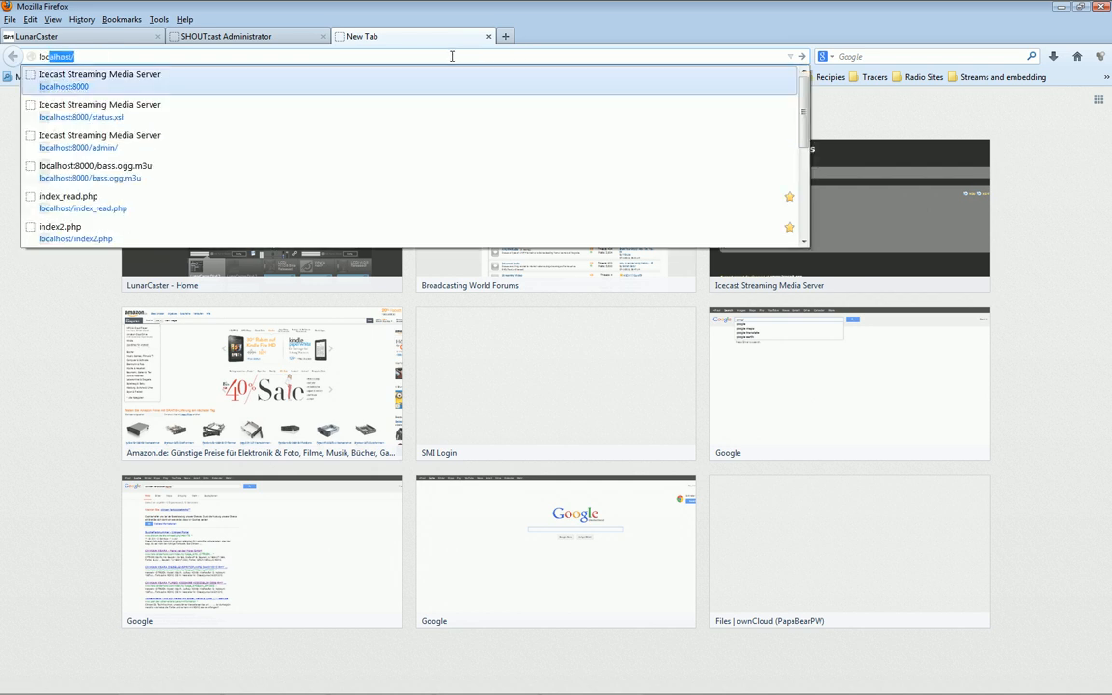
{"action": "key", "text": "Return"}
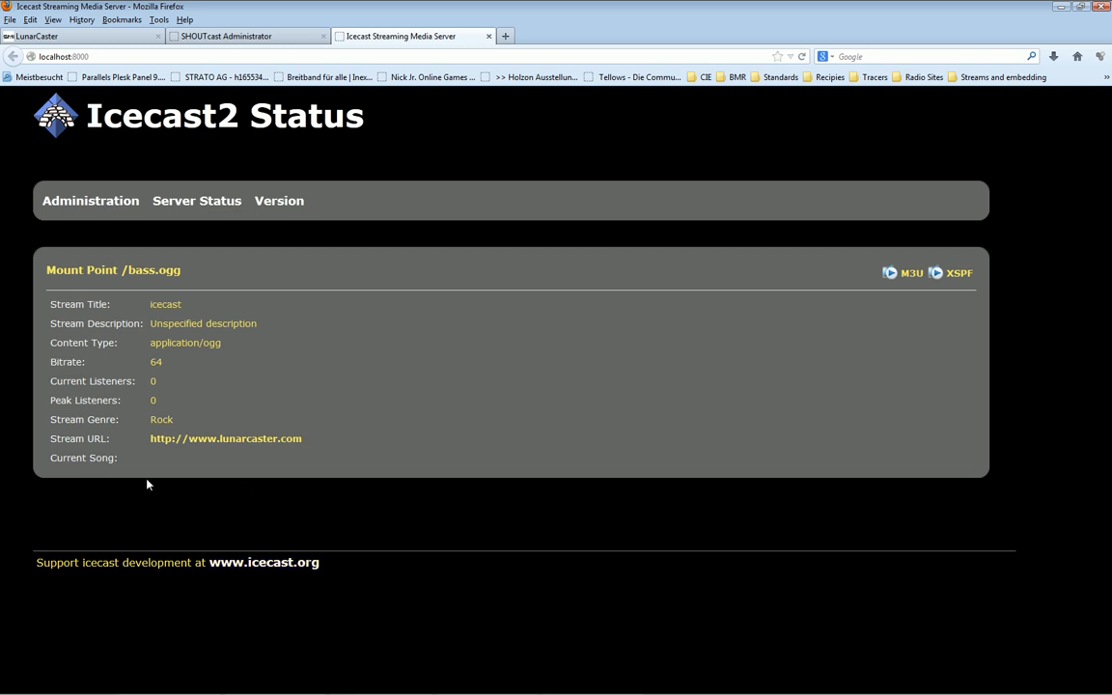
{"action": "left_click", "coordinate": [308, 474]}
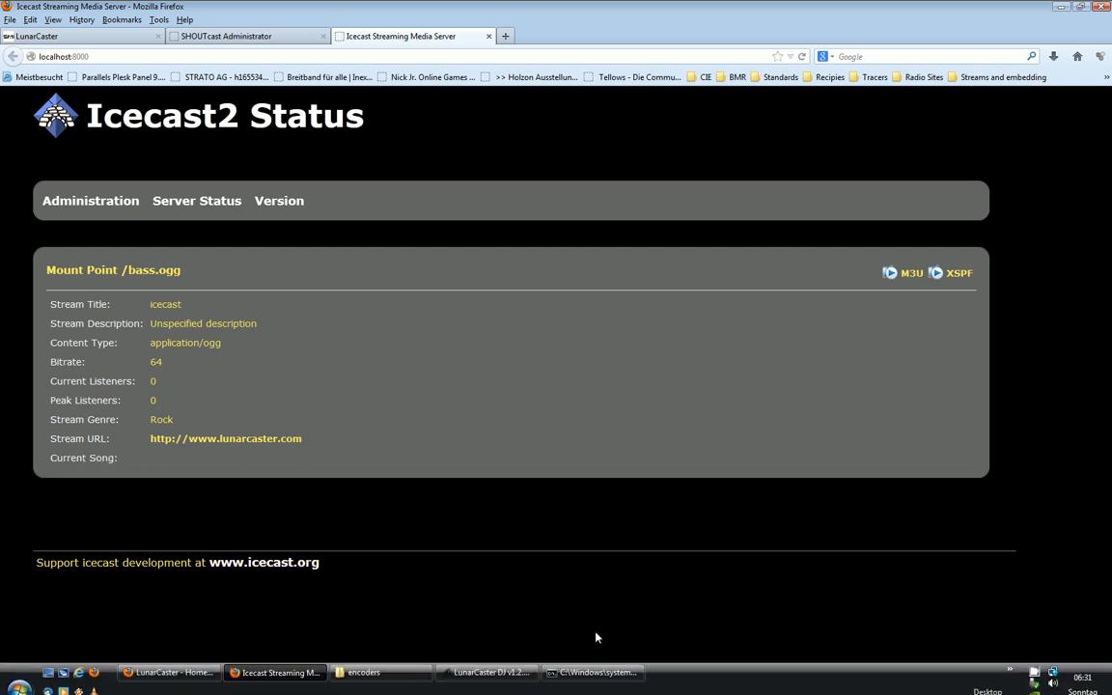
{"action": "mouse_move", "coordinate": [364, 646]}
{"action": "left_click", "coordinate": [484, 647]}
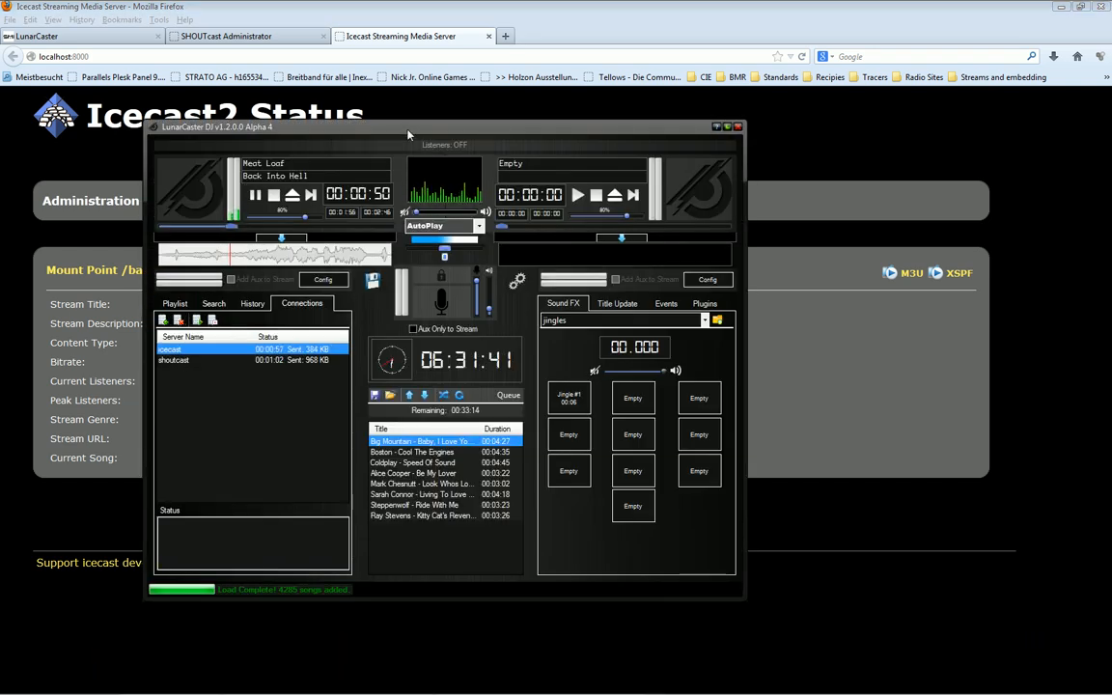
Change the icecast connection's encoder from OPUS to AAC+ and save it
{"action": "left_click_drag", "start_coordinate": [344, 124], "coordinate": [649, 24]}
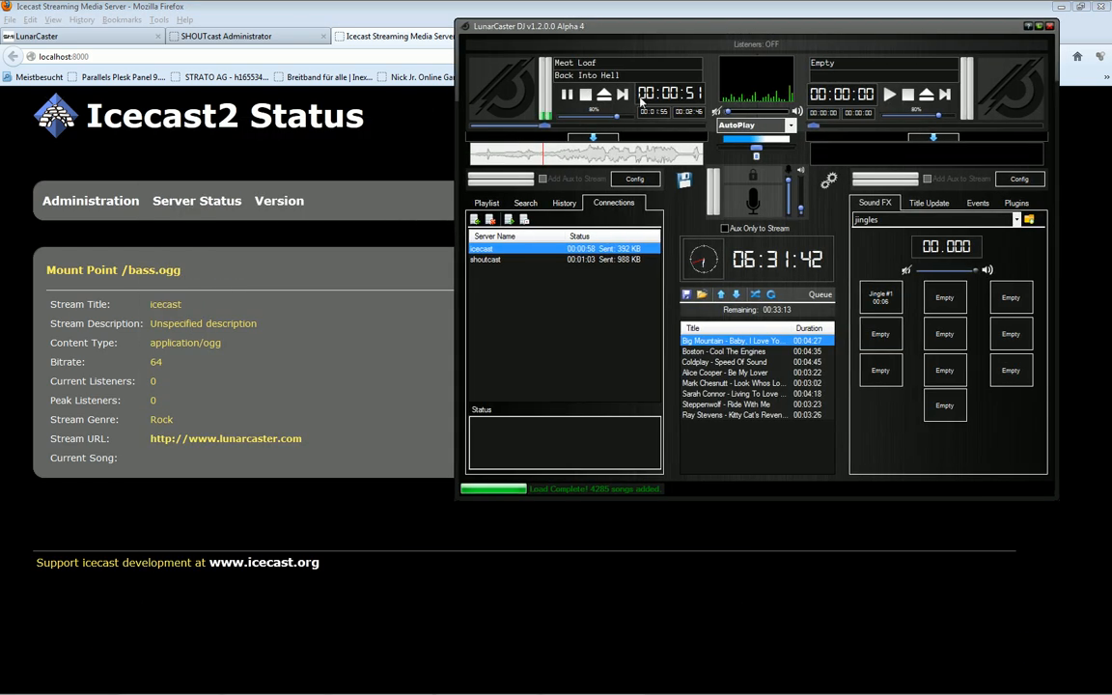
{"action": "double_click", "coordinate": [506, 253]}
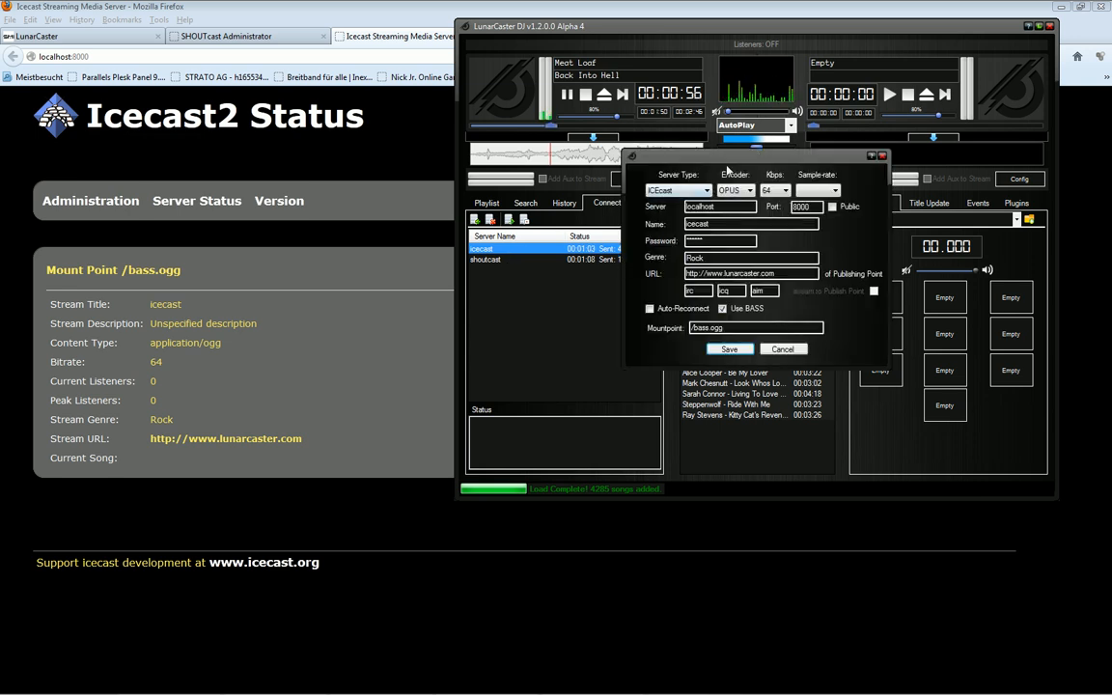
{"action": "left_click_drag", "start_coordinate": [734, 160], "coordinate": [823, 118]}
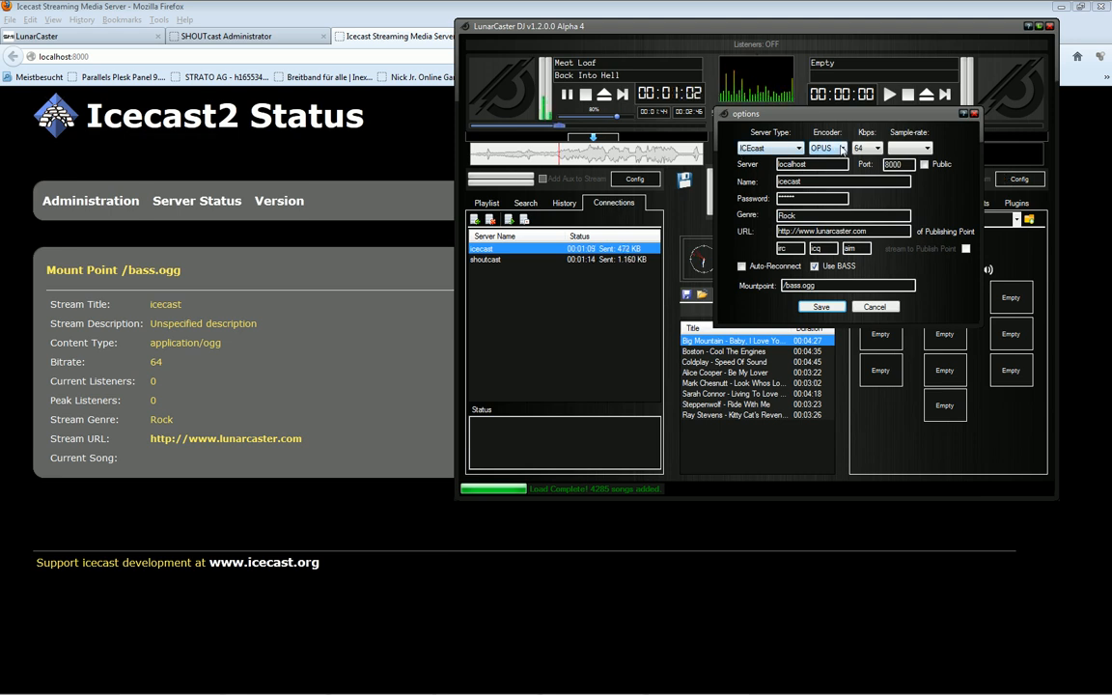
{"action": "left_click", "coordinate": [842, 148]}
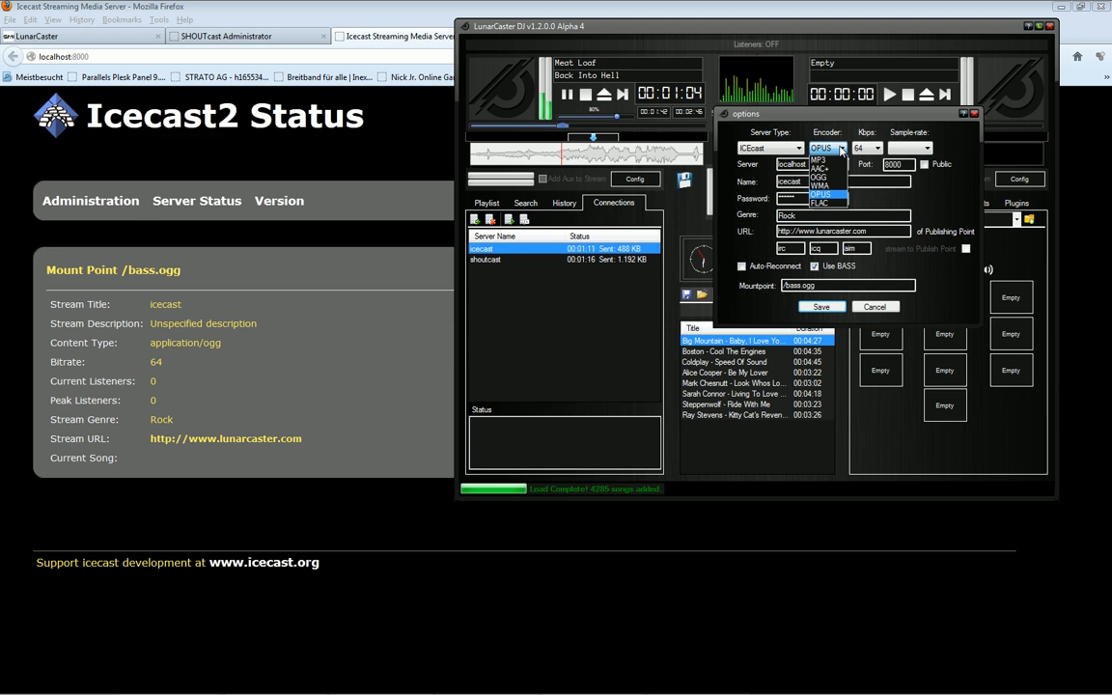
{"action": "left_click", "coordinate": [819, 168]}
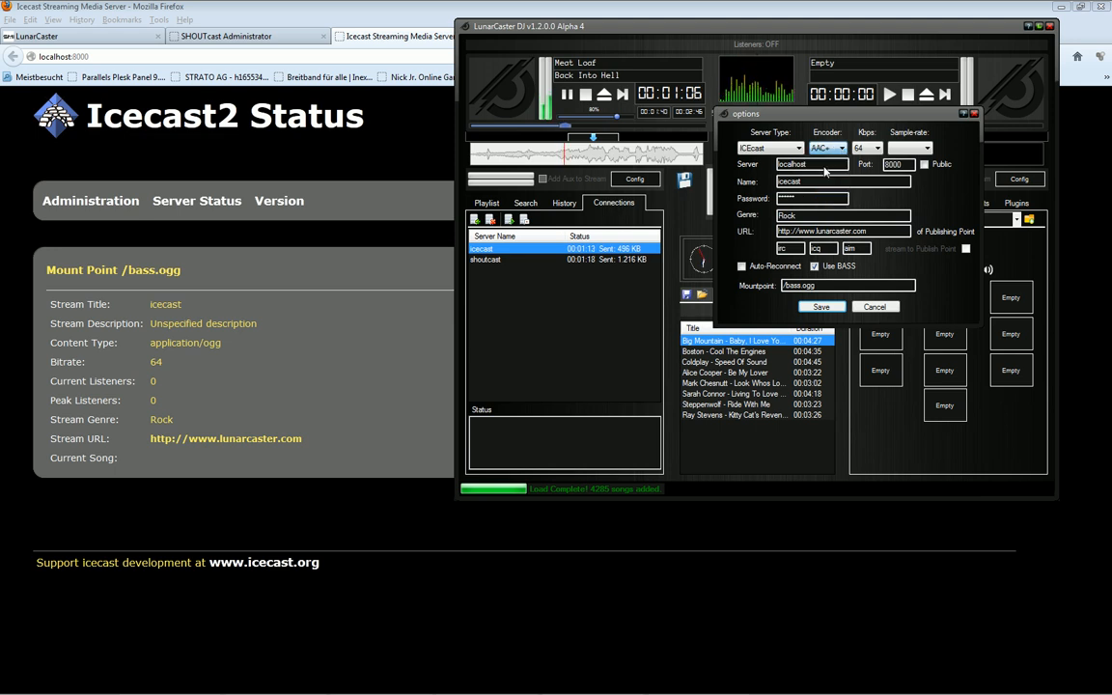
{"action": "left_click", "coordinate": [821, 306]}
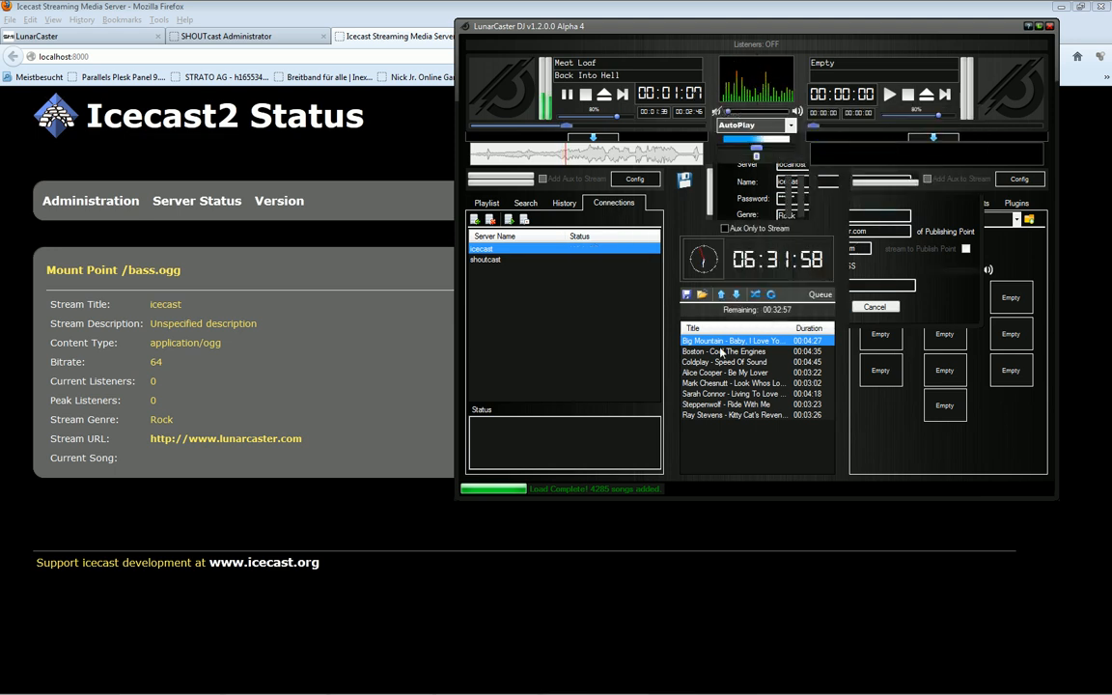
Stop and restart the icecast connection, then return to the Icecast status page
{"action": "left_click", "coordinate": [508, 220]}
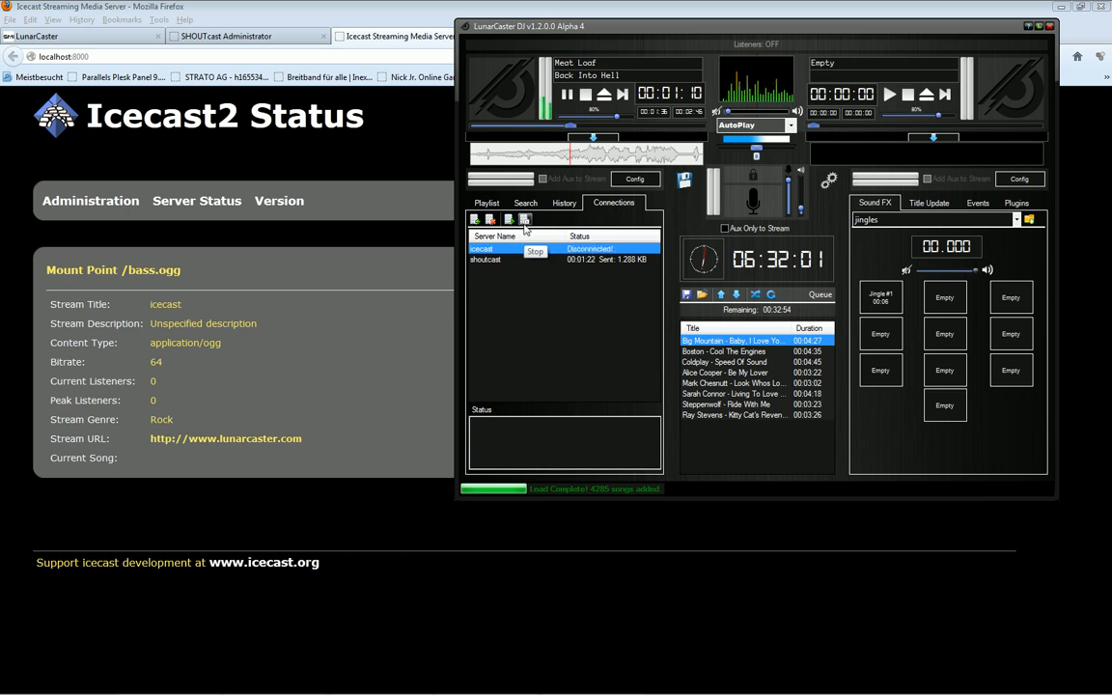
{"action": "left_click", "coordinate": [510, 222]}
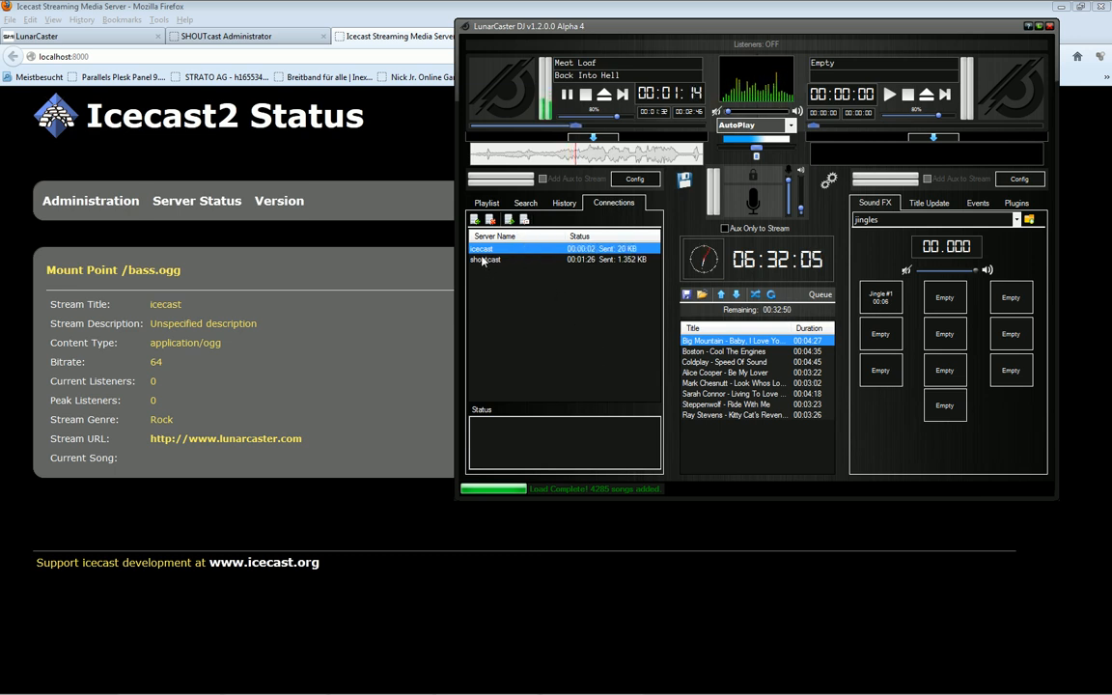
{"action": "left_click", "coordinate": [285, 11]}
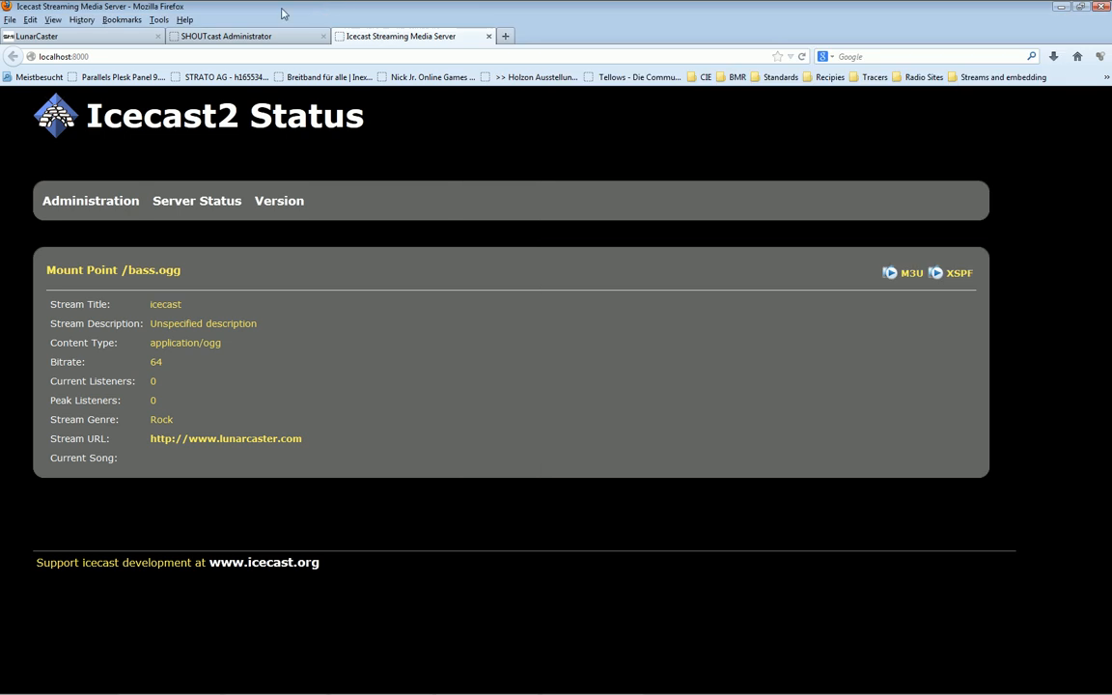
Reload the Icecast status page and check its Current Song value
{"action": "left_click", "coordinate": [800, 57]}
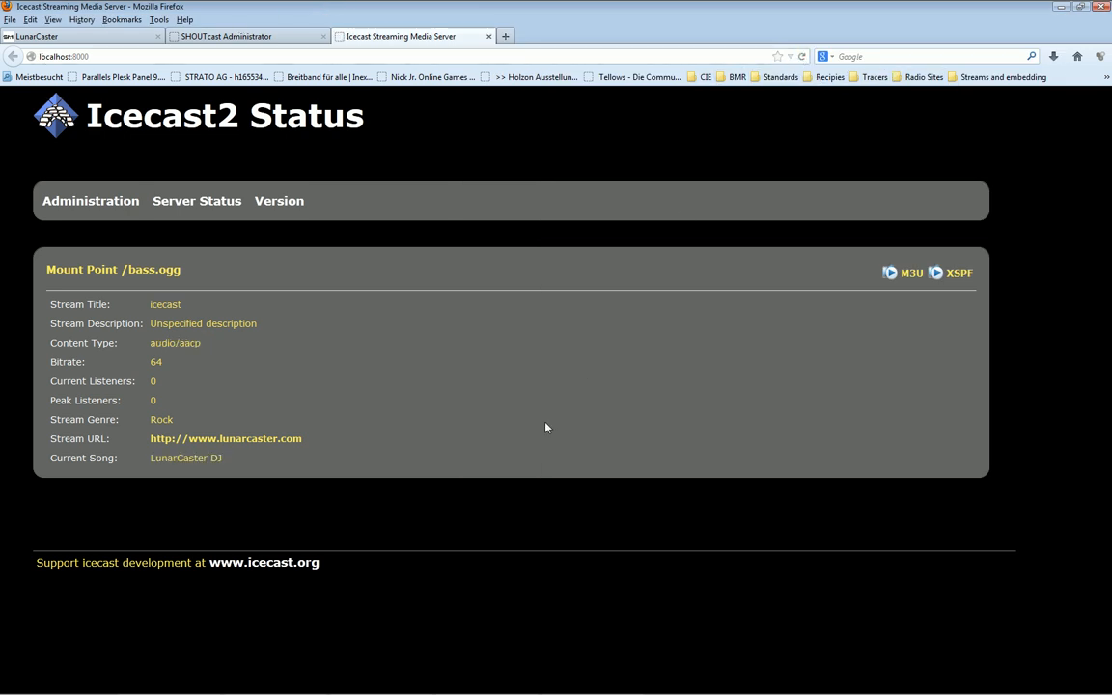
{"action": "triple_click", "coordinate": [246, 462]}
{"action": "left_click", "coordinate": [435, 541]}
Press deck 1's transport button, then reload to show audio/aacp and Back Into Hell
{"action": "mouse_move", "coordinate": [569, 652]}
{"action": "left_click", "coordinate": [490, 644]}
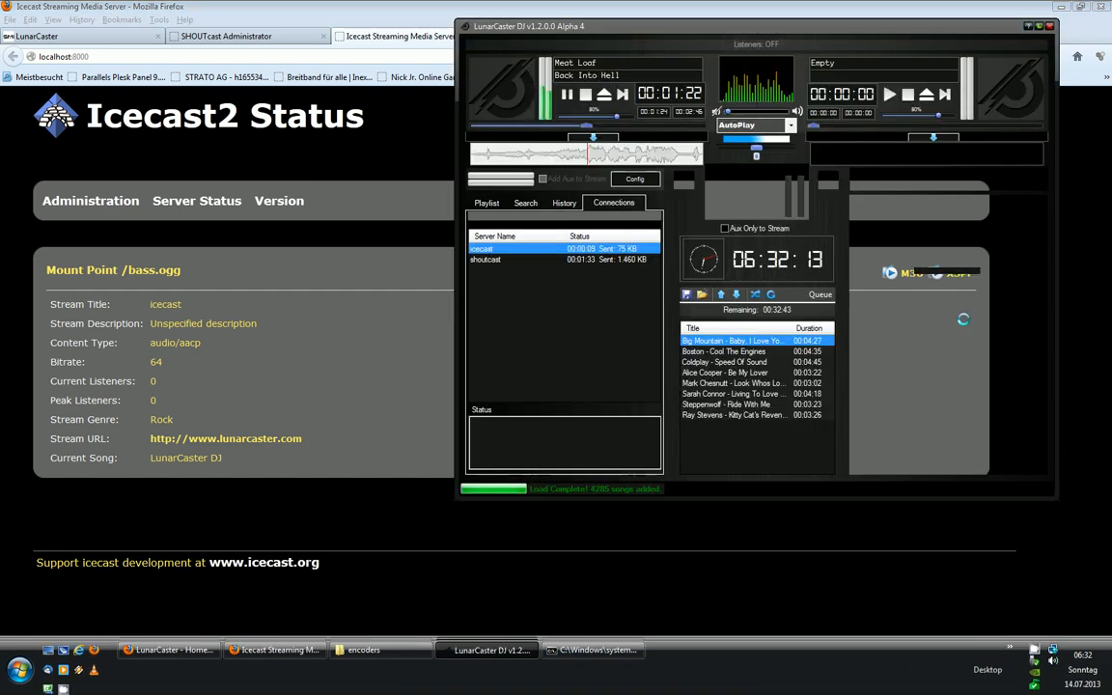
{"action": "left_click", "coordinate": [567, 94]}
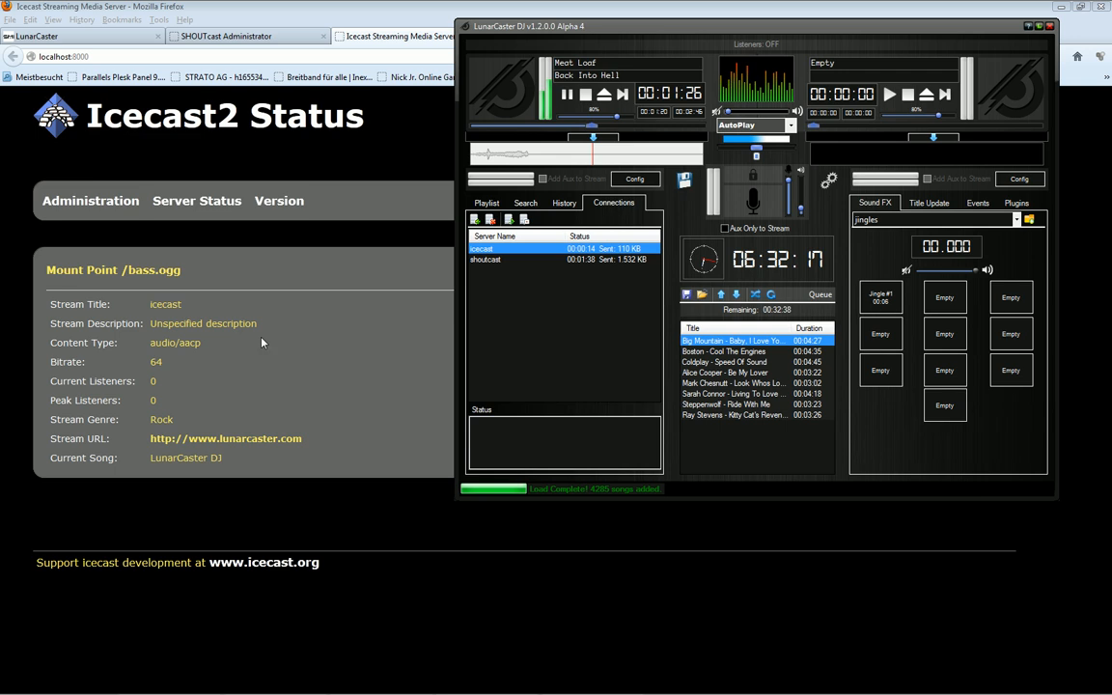
{"action": "left_click", "coordinate": [257, 363]}
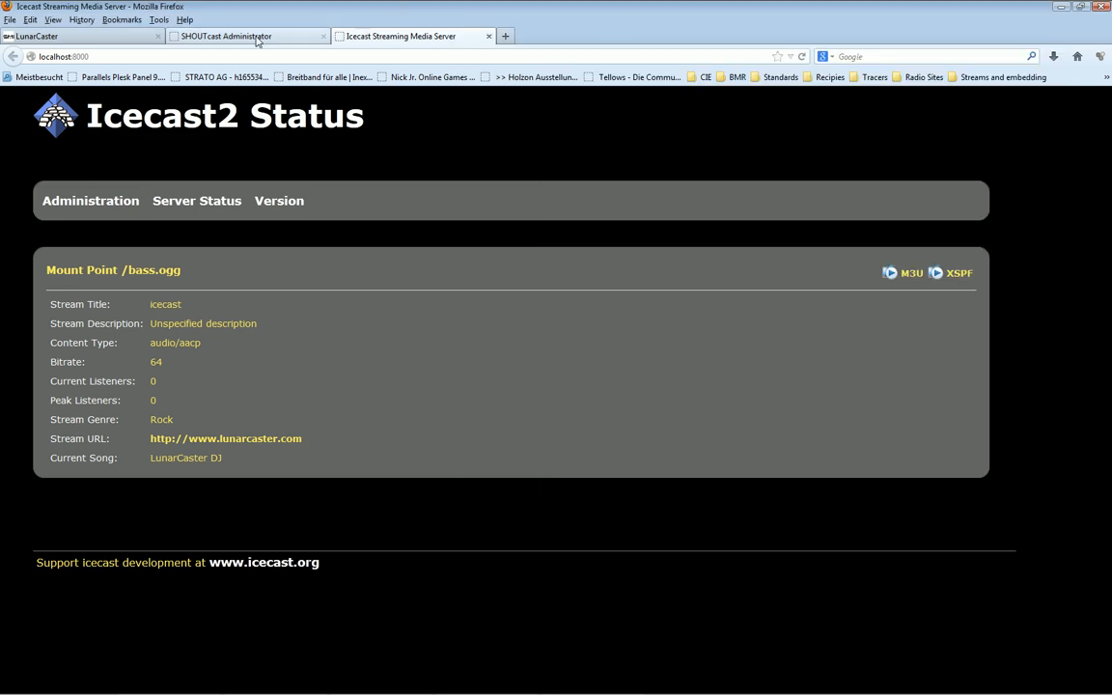
{"action": "left_click", "coordinate": [803, 59]}
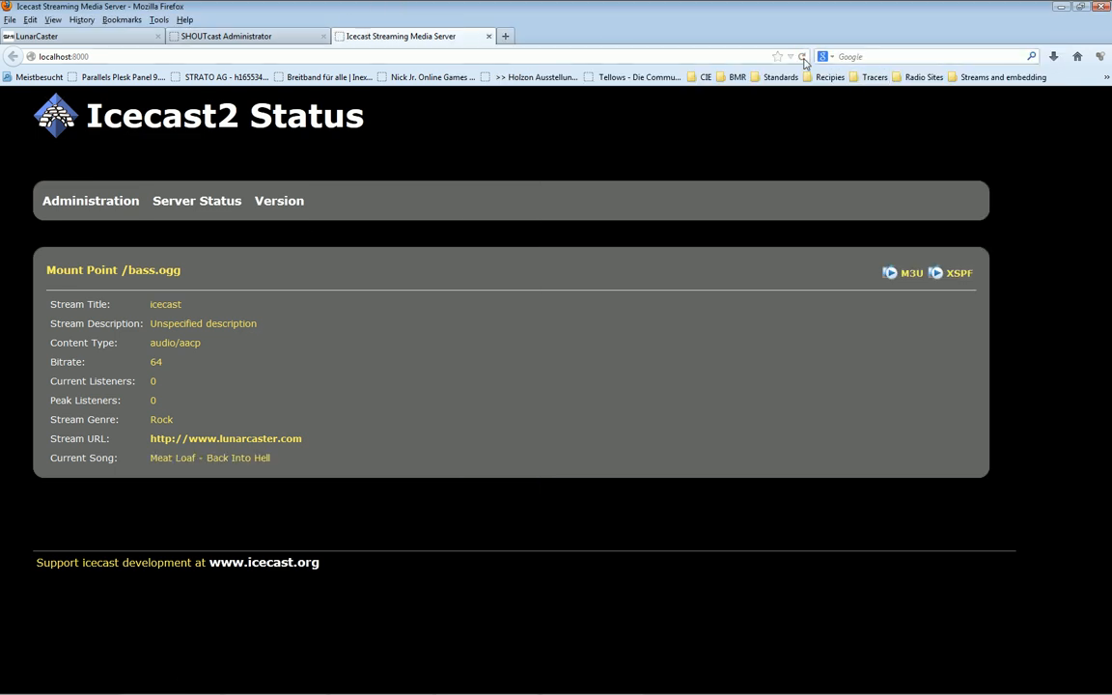
{"action": "left_click_drag", "start_coordinate": [277, 468], "coordinate": [62, 293]}
{"action": "left_click", "coordinate": [459, 394]}
{"action": "mouse_move", "coordinate": [754, 692]}
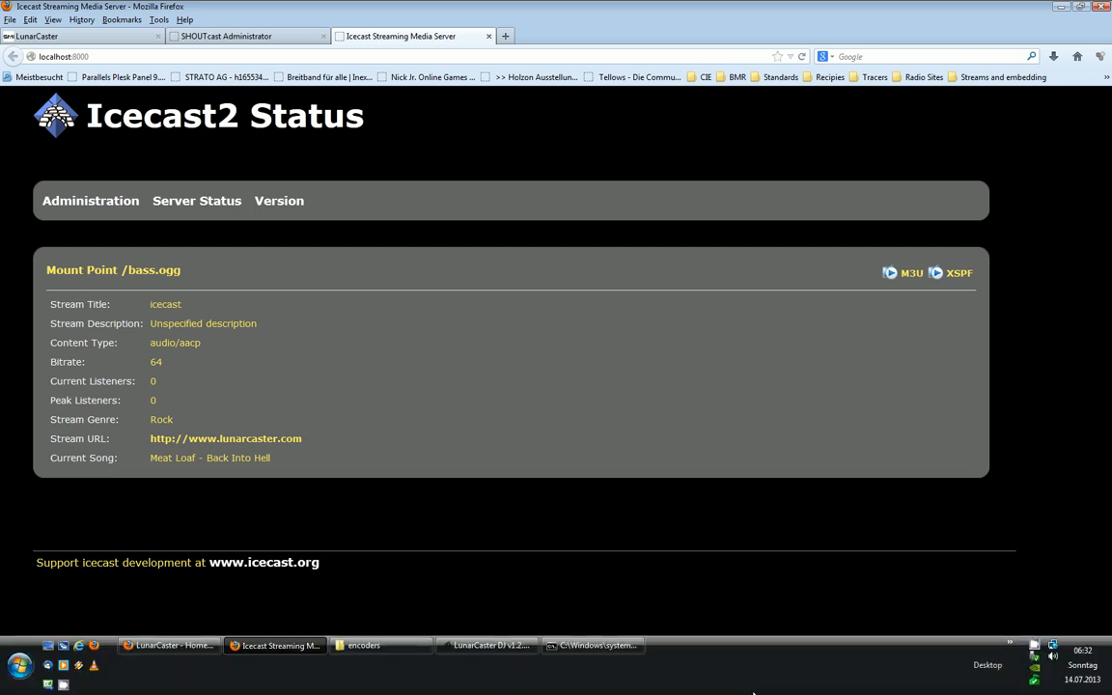
{"action": "left_click", "coordinate": [479, 653]}
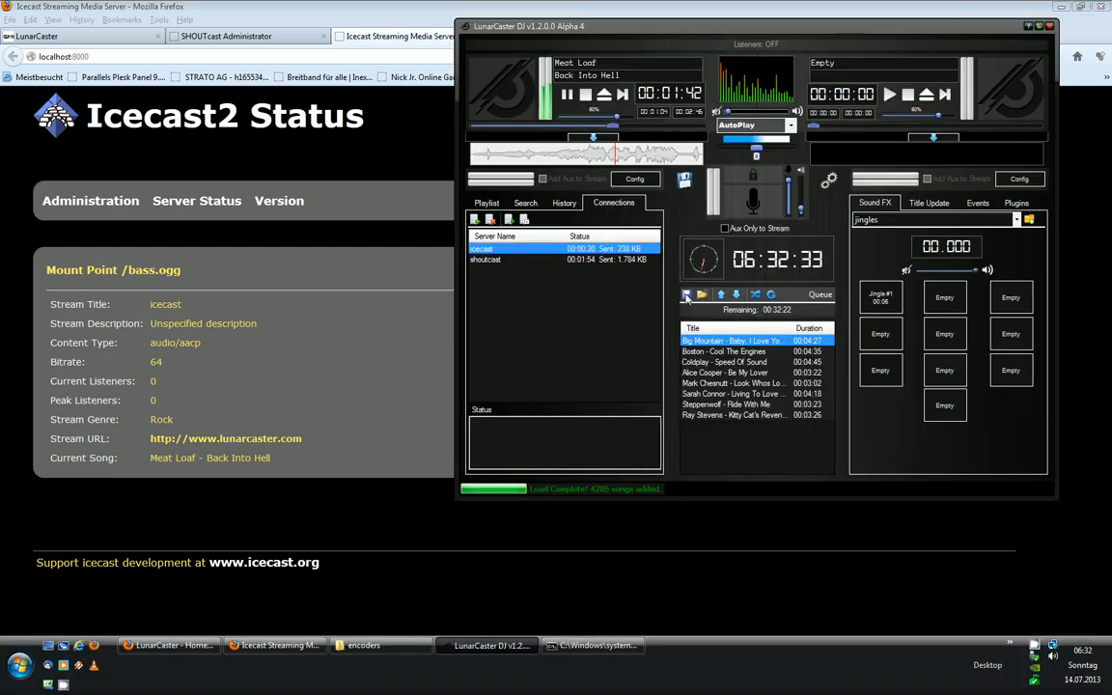
{"action": "left_click", "coordinate": [524, 204]}
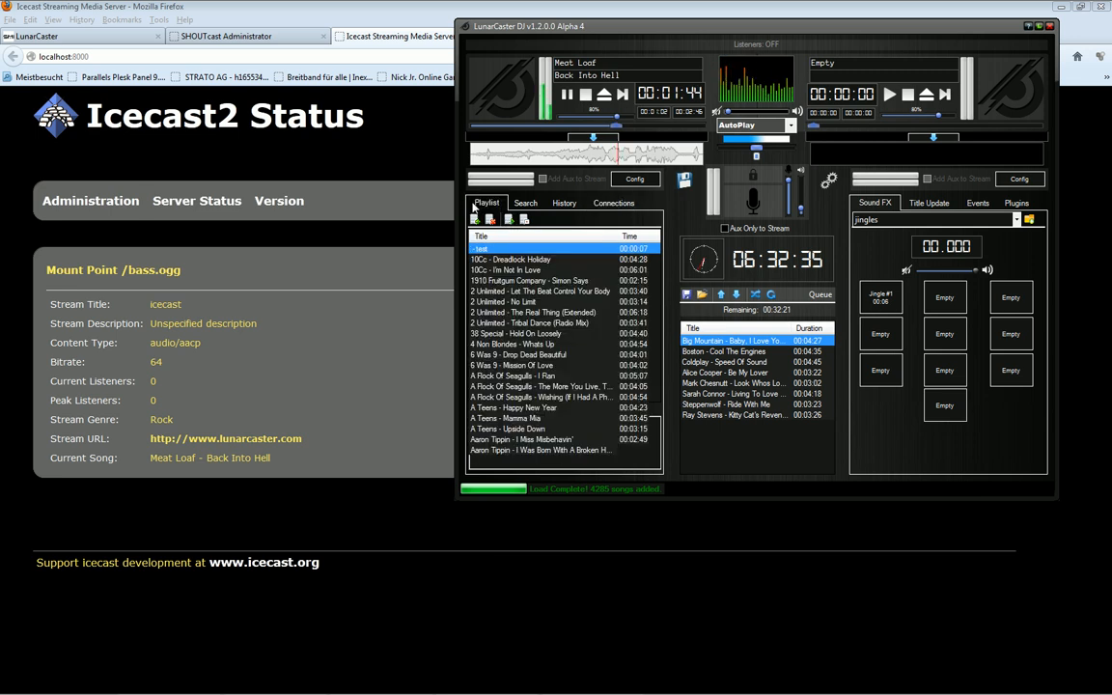
{"action": "left_click", "coordinate": [564, 204]}
{"action": "left_click", "coordinate": [612, 204]}
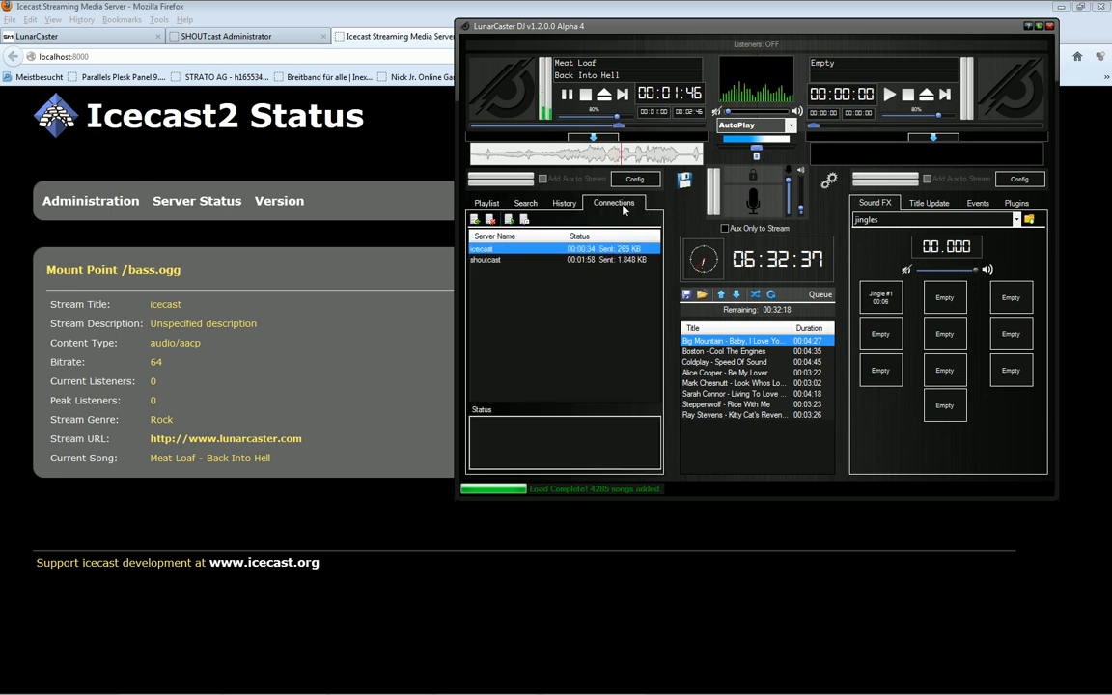
{"action": "left_click", "coordinate": [577, 205]}
{"action": "left_click", "coordinate": [596, 205]}
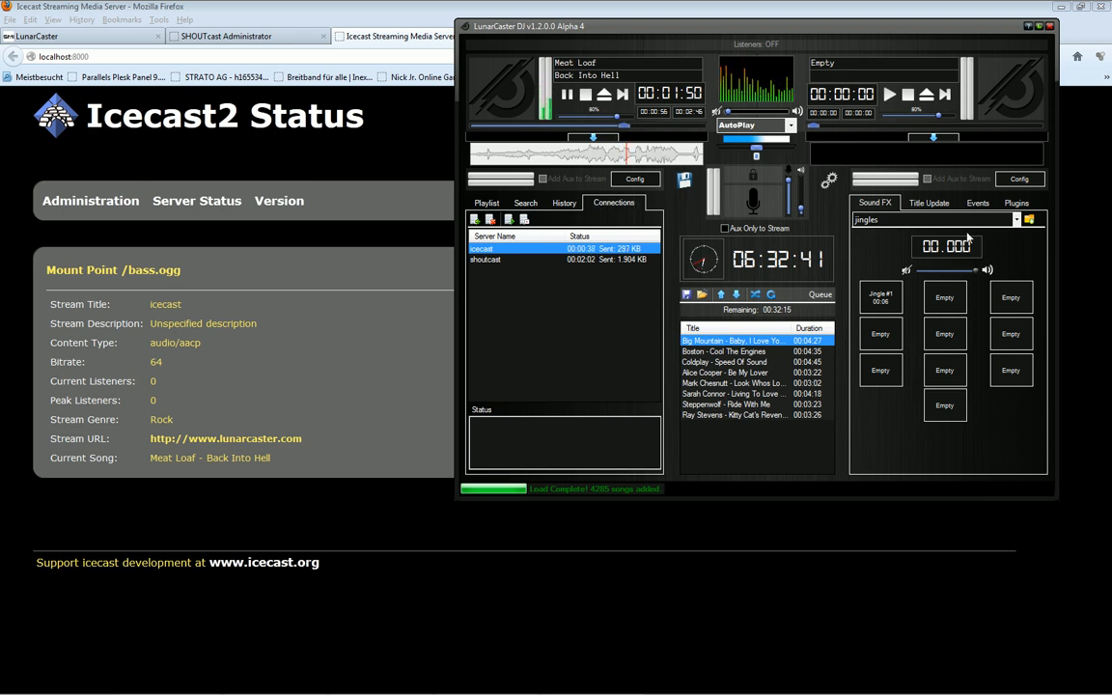
{"action": "left_click", "coordinate": [488, 205]}
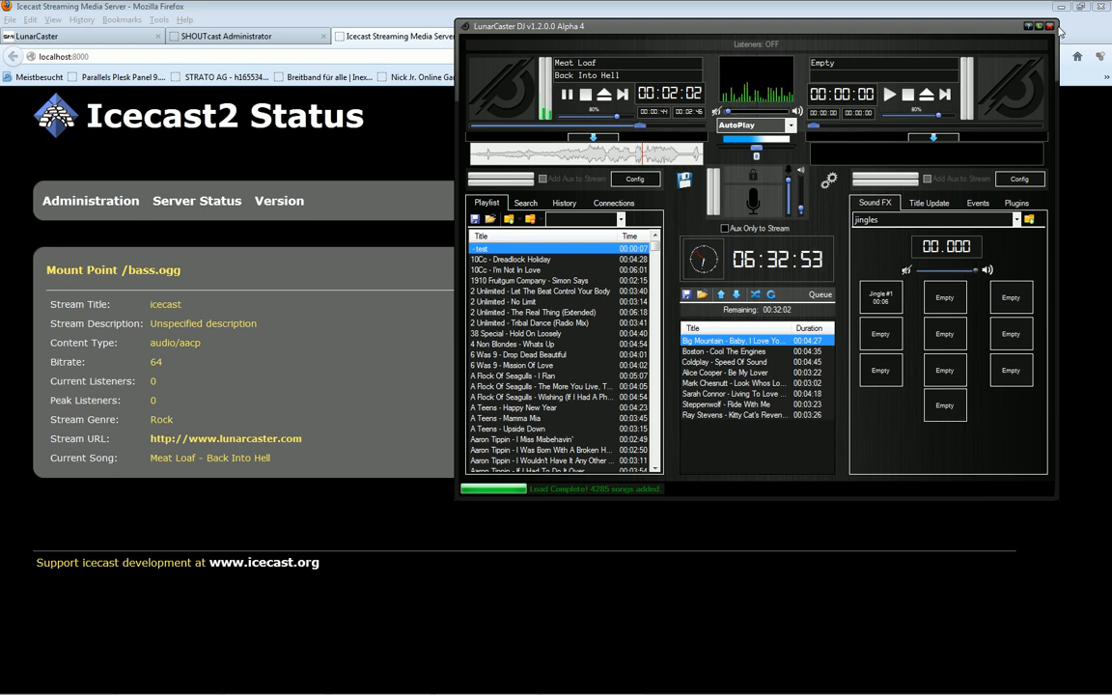
{"action": "left_click", "coordinate": [384, 38]}
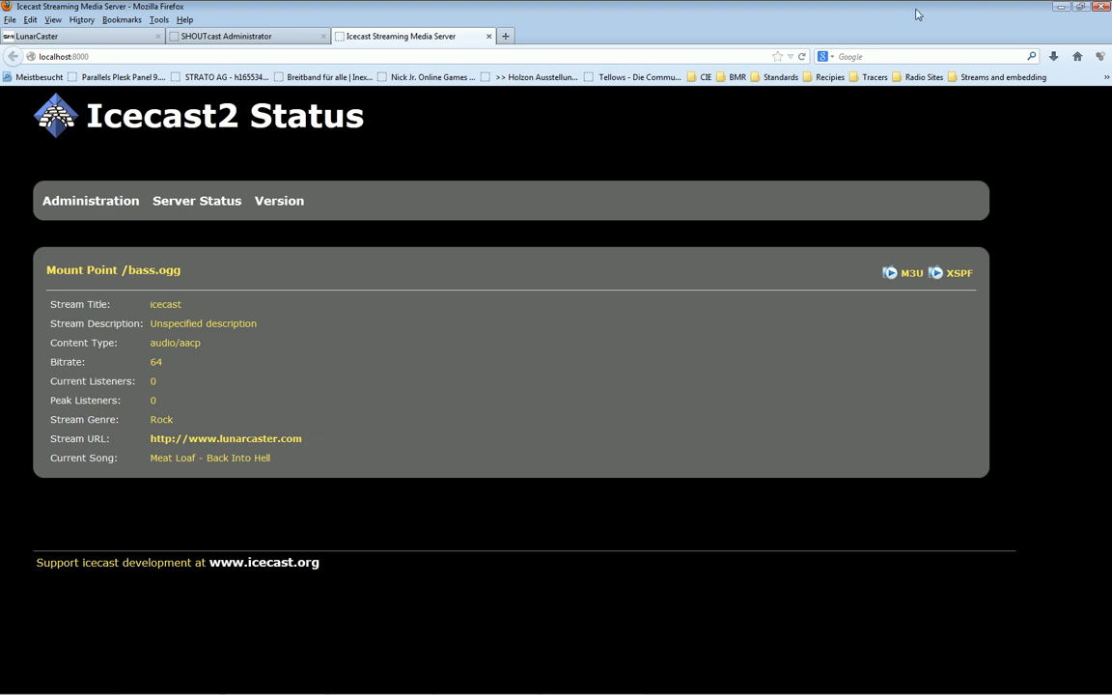